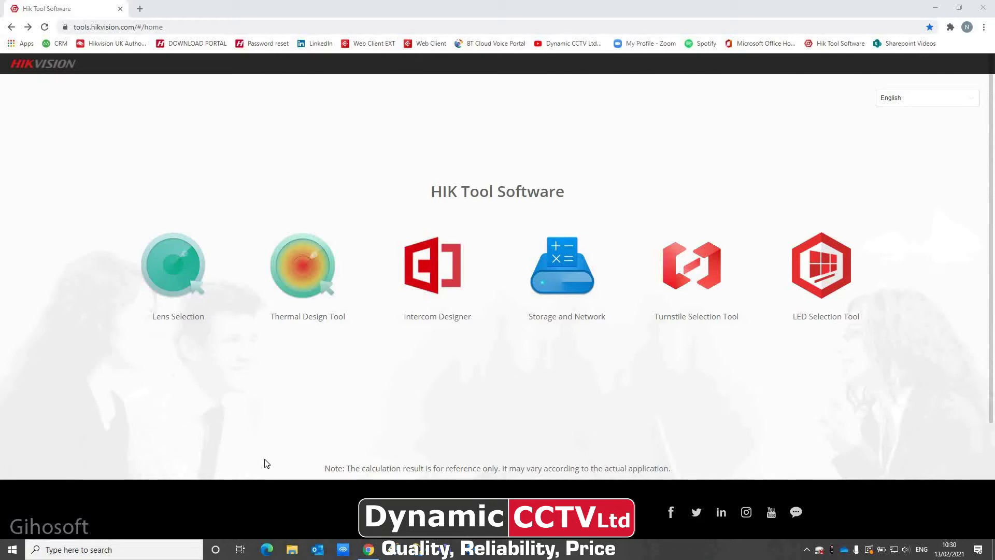
Open the Lens Selection tool, bring up the camera model list and look through its resolution options
left_click(170, 266)
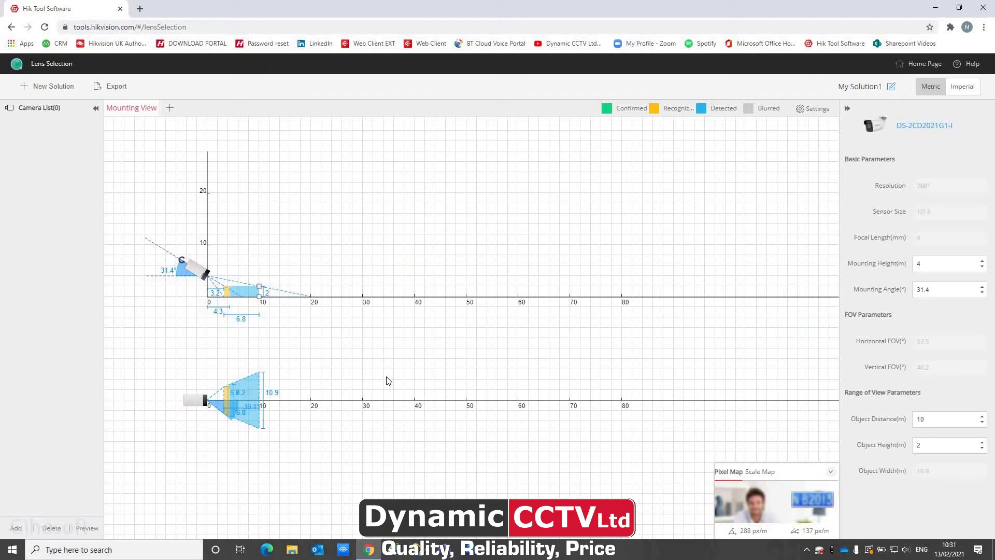
left_click(920, 129)
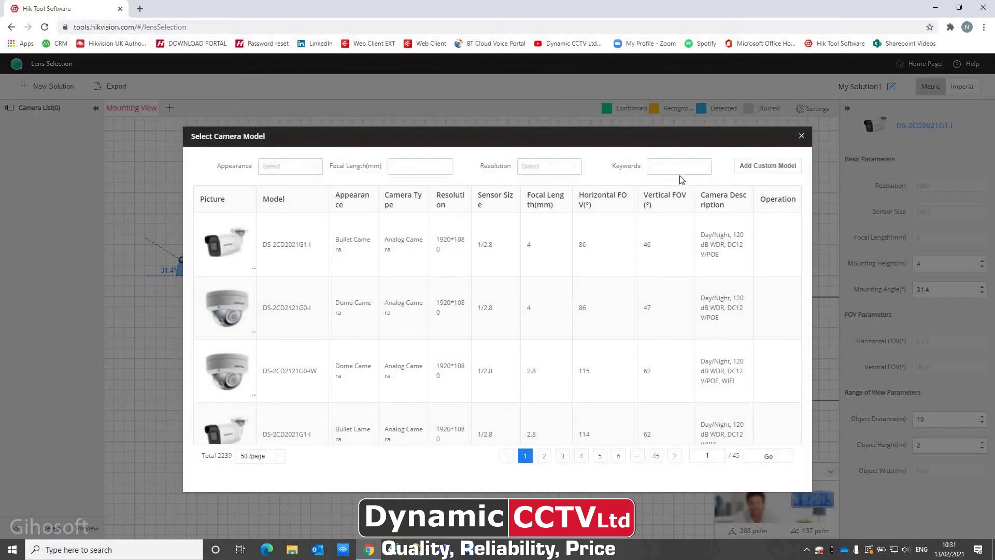
left_click(678, 170)
left_click(573, 169)
scroll(567, 251, "down", 3)
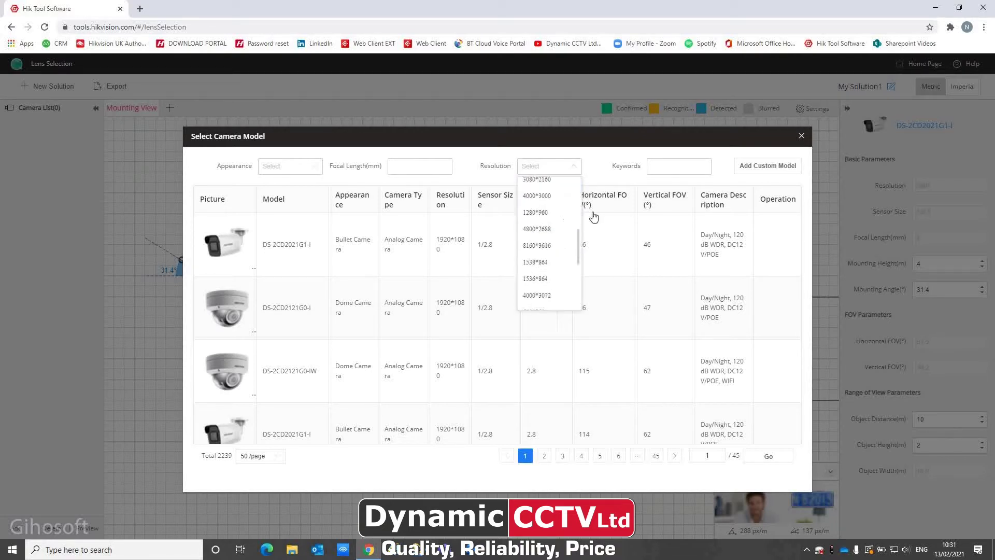
Search the camera models for 2345 and choose the DS-2CD2345FWD-I turret camera with the 2.8 mm lens
left_click(700, 160)
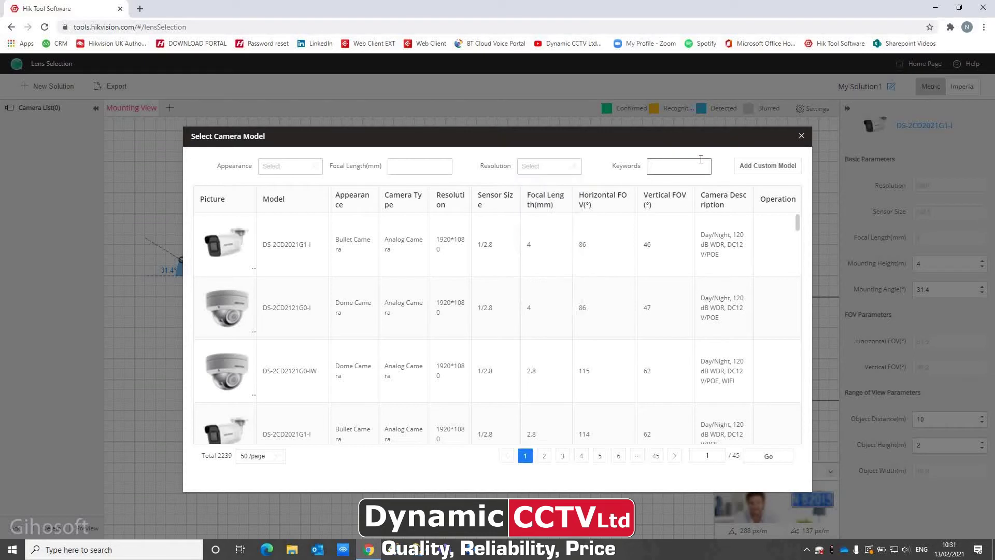
type("34")
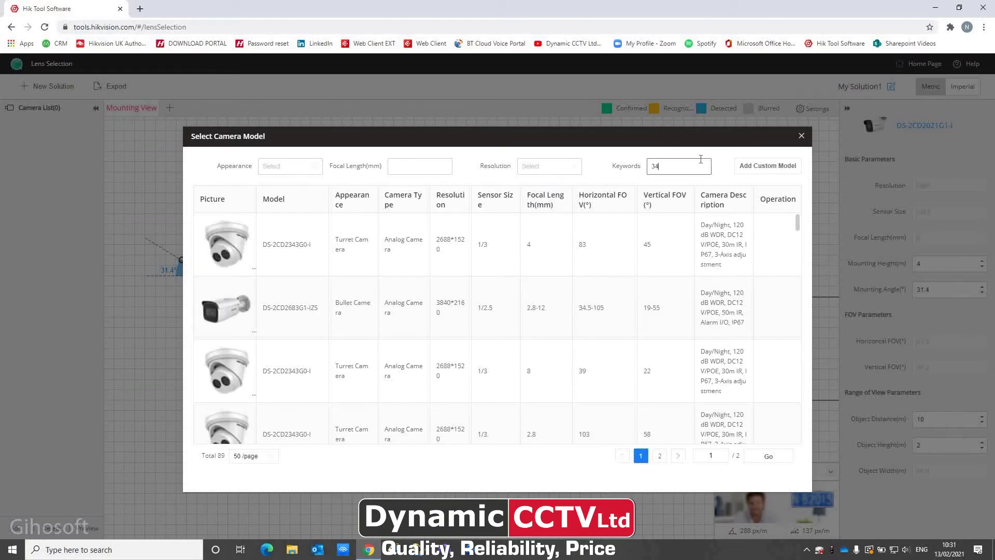
key("BackSpace")
key("BackSpace")
type("2345")
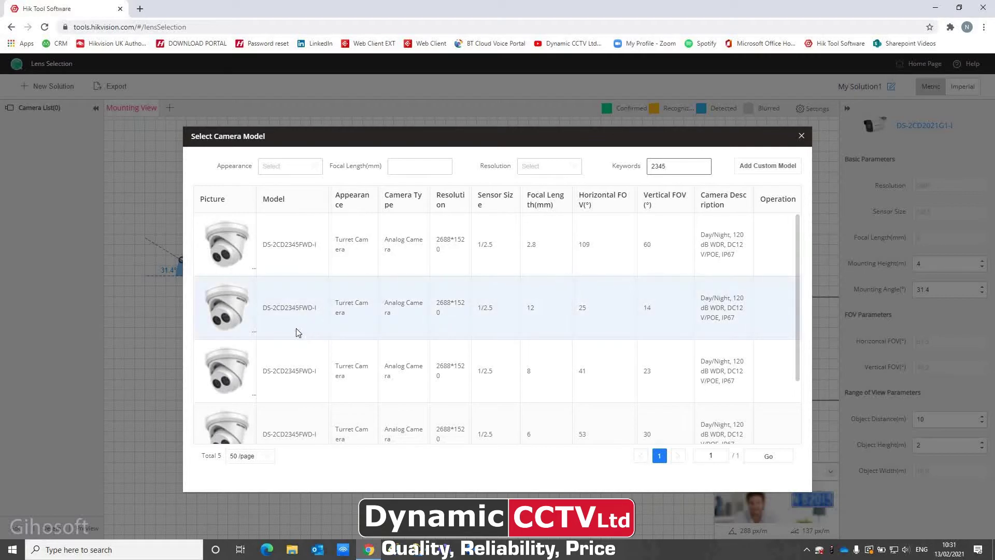
left_click(289, 244)
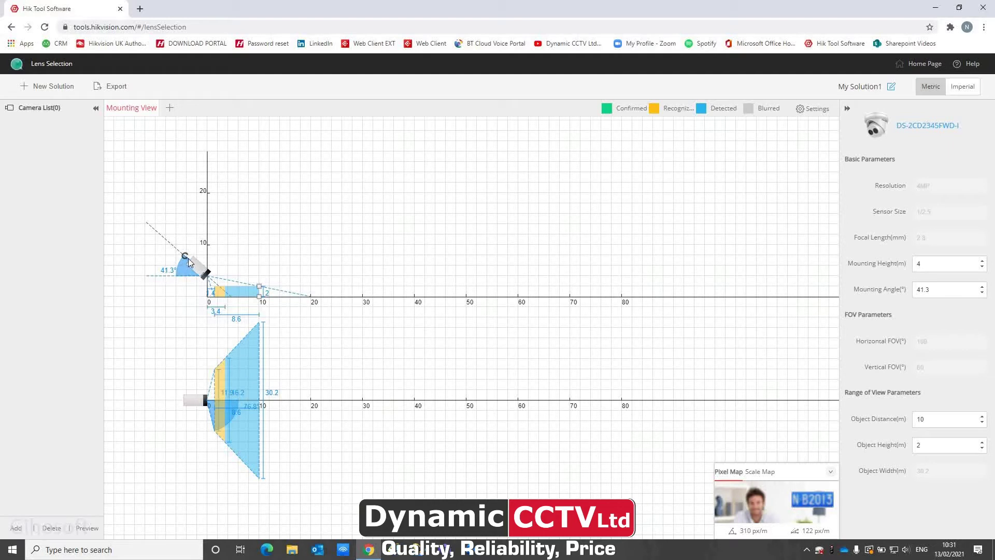
In the mounting side view, raise the object height to about 3.9 m and extend the object distance to about 43 m
left_click_drag(259, 287, 261, 276)
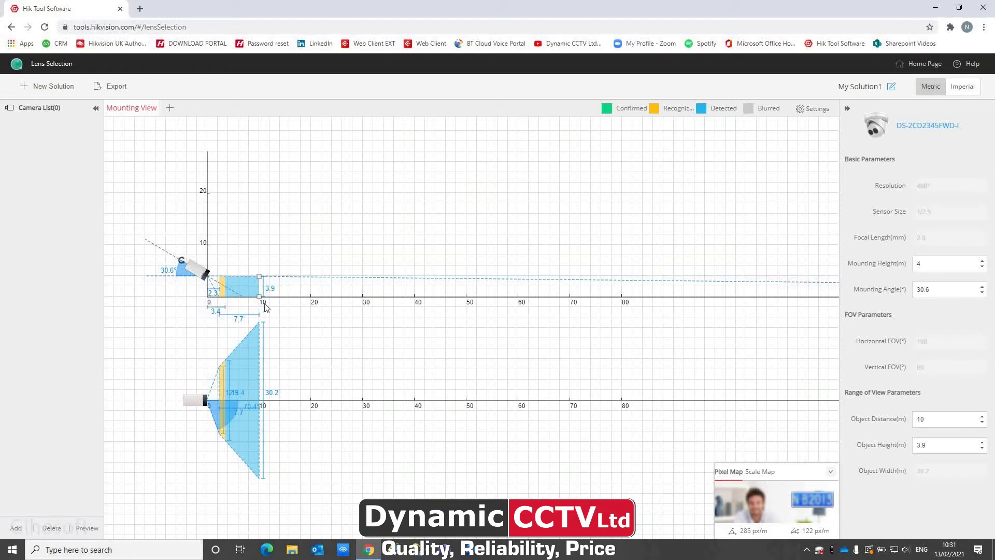
left_click_drag(266, 301, 421, 302)
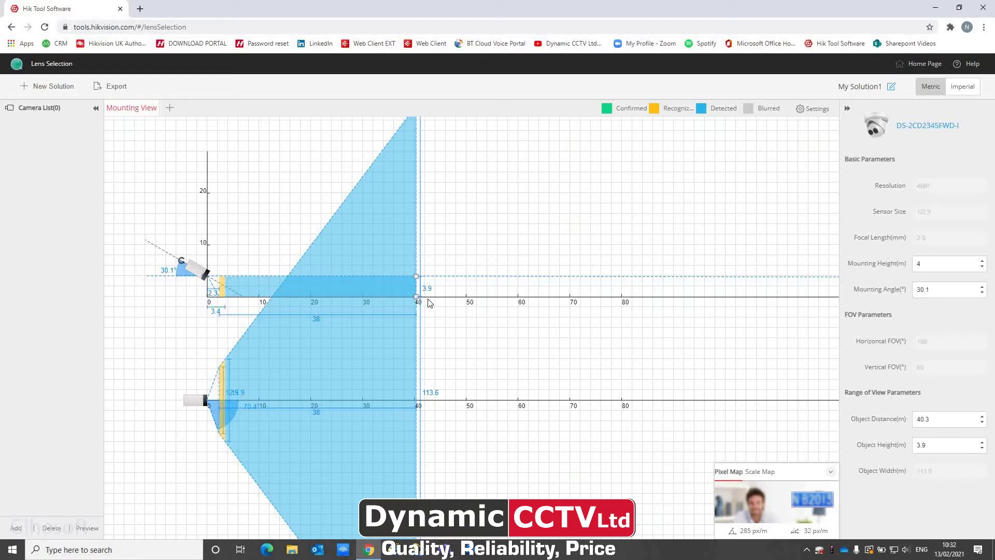
left_click_drag(418, 296, 435, 297)
left_click_drag(510, 317, 624, 326)
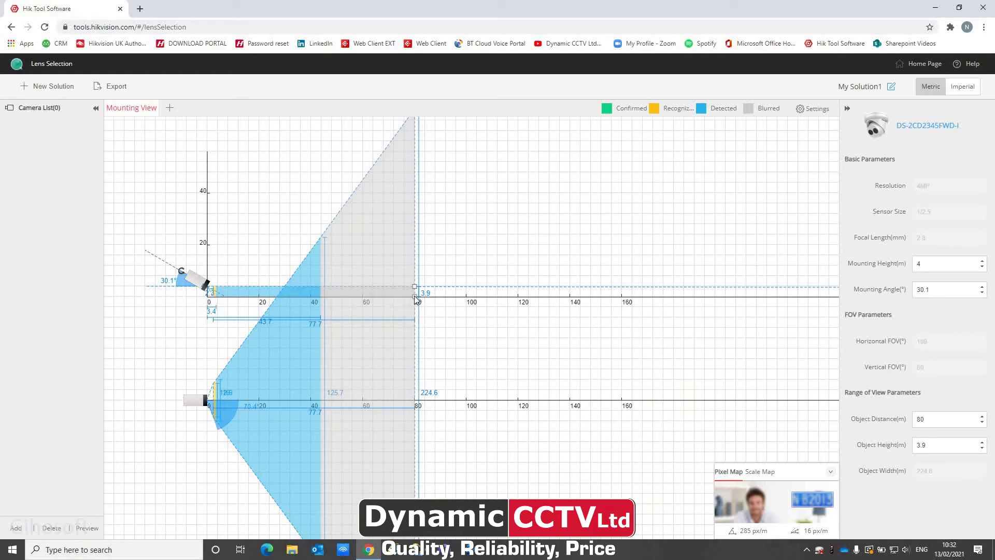
left_click_drag(393, 304, 319, 313)
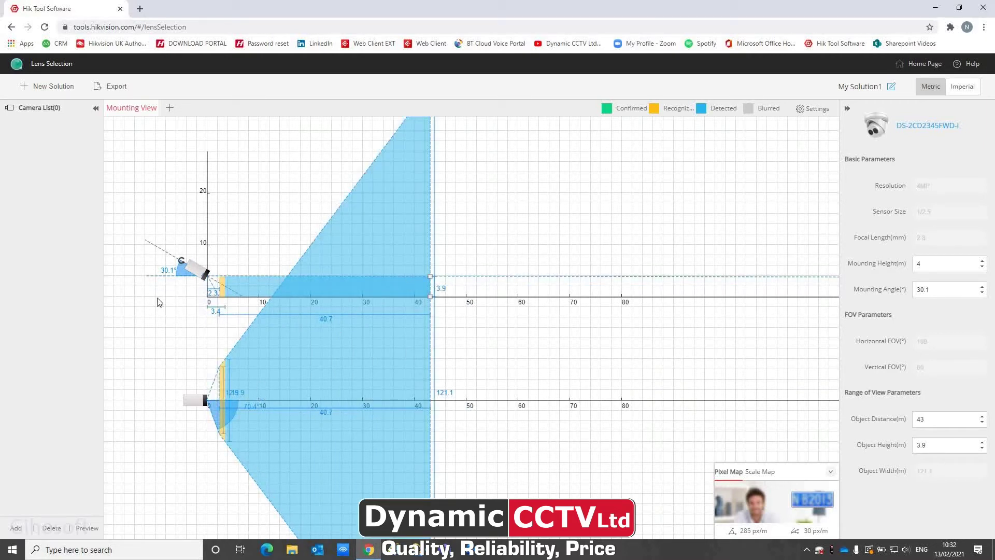
Add a 2D View to the solution and import the Dynamic Building picture as its background
left_click(170, 110)
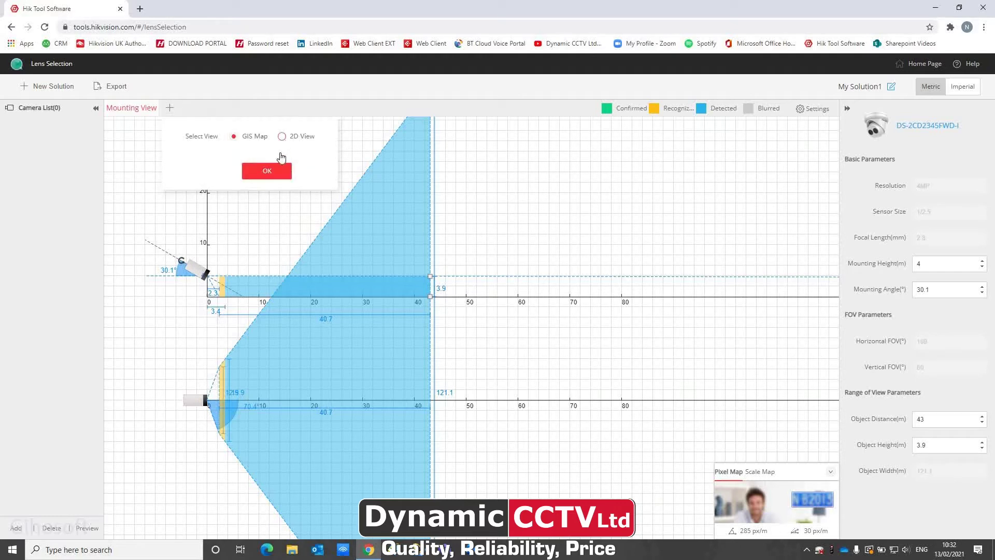
left_click(282, 135)
left_click(270, 177)
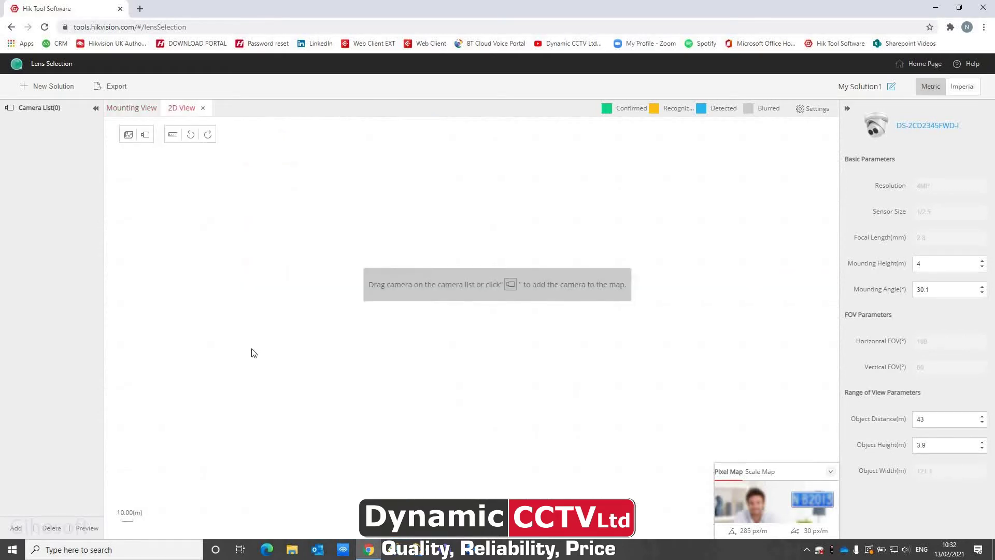
left_click(128, 134)
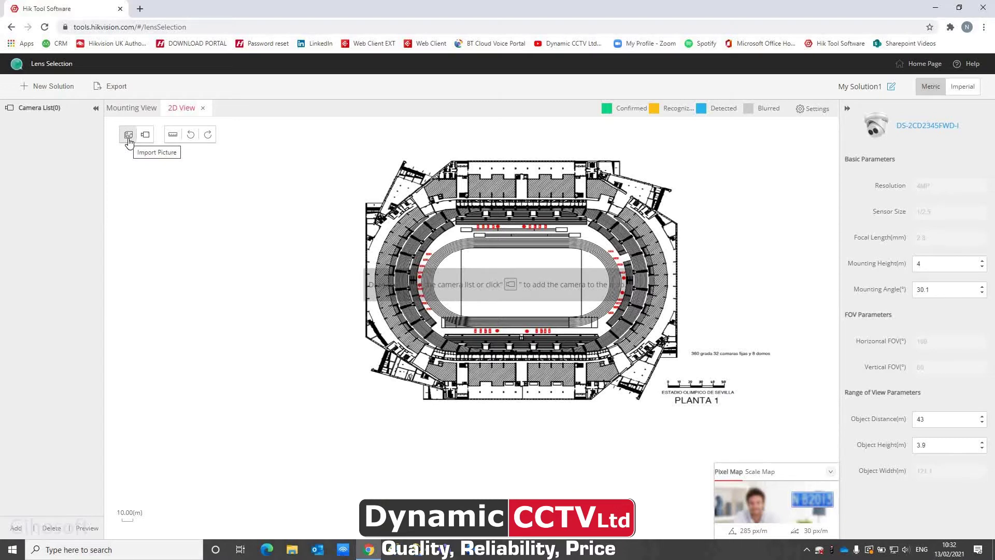
left_click(129, 135)
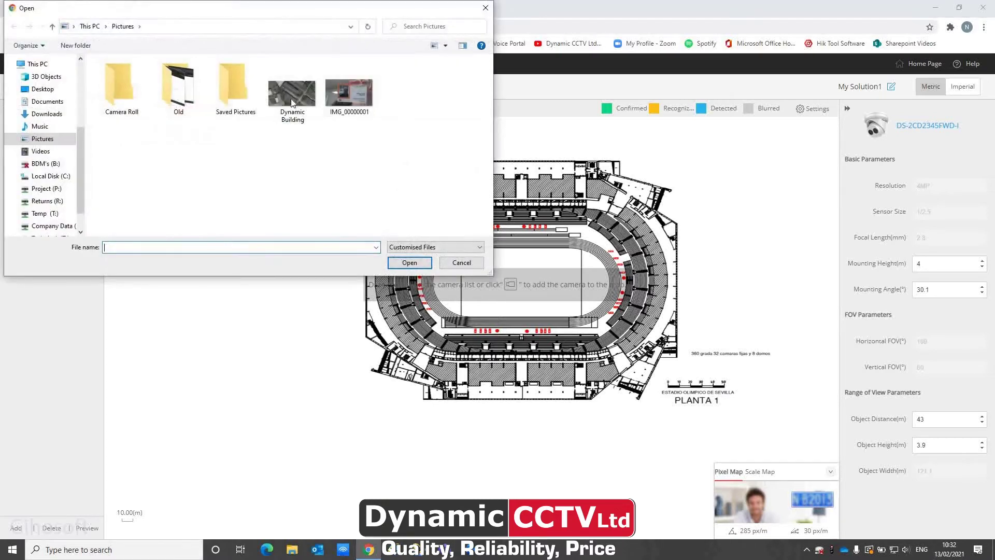
double_click(291, 98)
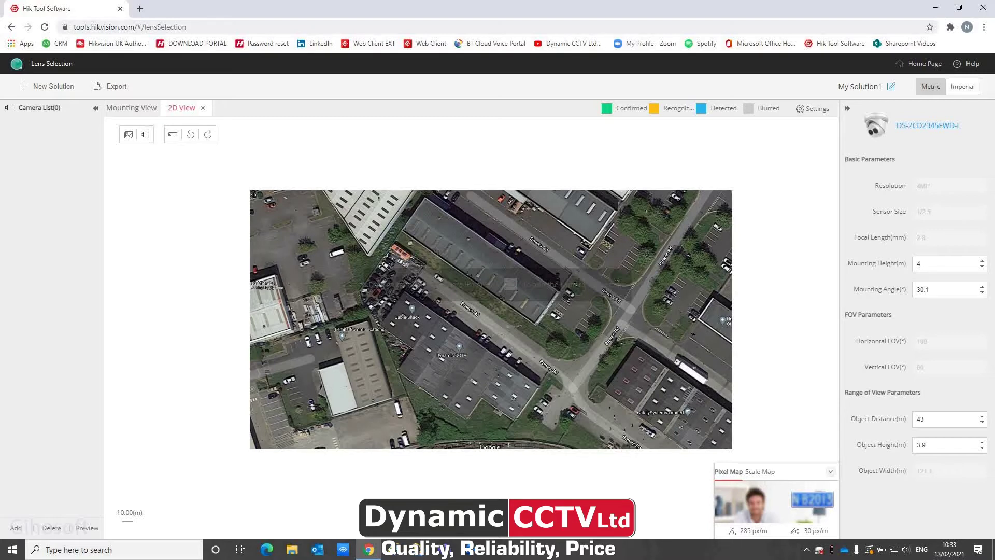
Place the camera on the aerial picture and reposition it at the lower corner of the white-roofed building
left_click_drag(361, 318, 375, 326)
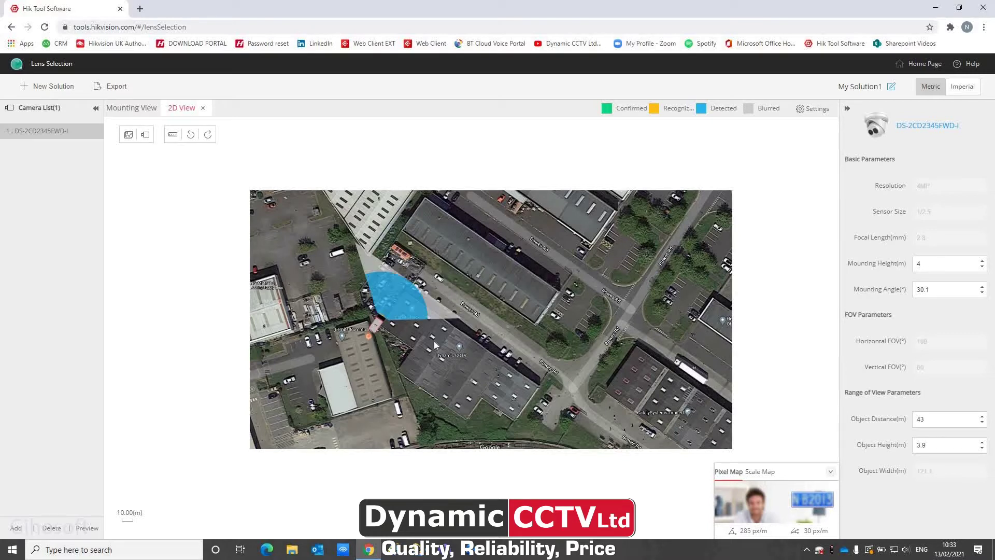
left_click_drag(376, 325, 330, 412)
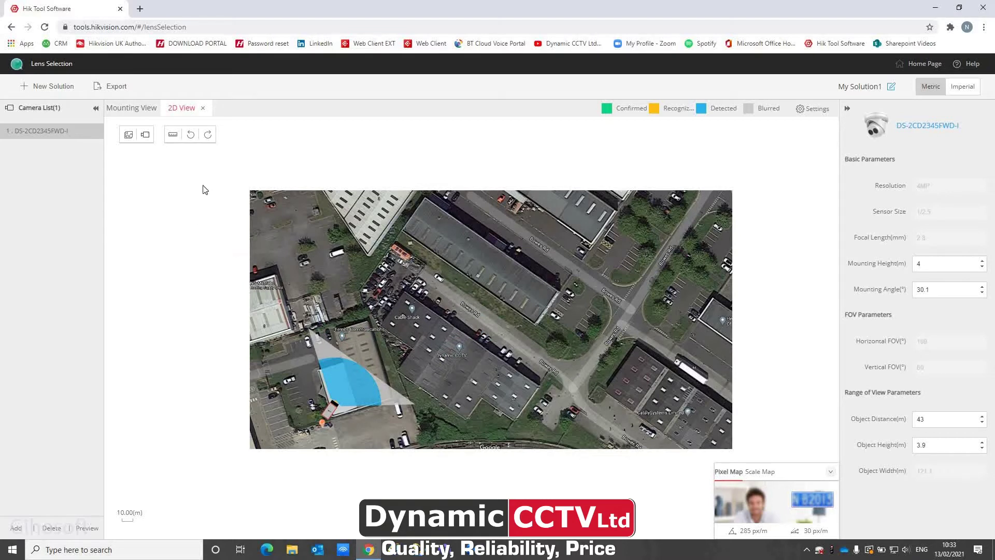
Calibrate the picture's scale with a line along the road-side edge of the Cable Shack and Dynamic CCTV building, setting its length to 74 m
left_click(403, 292)
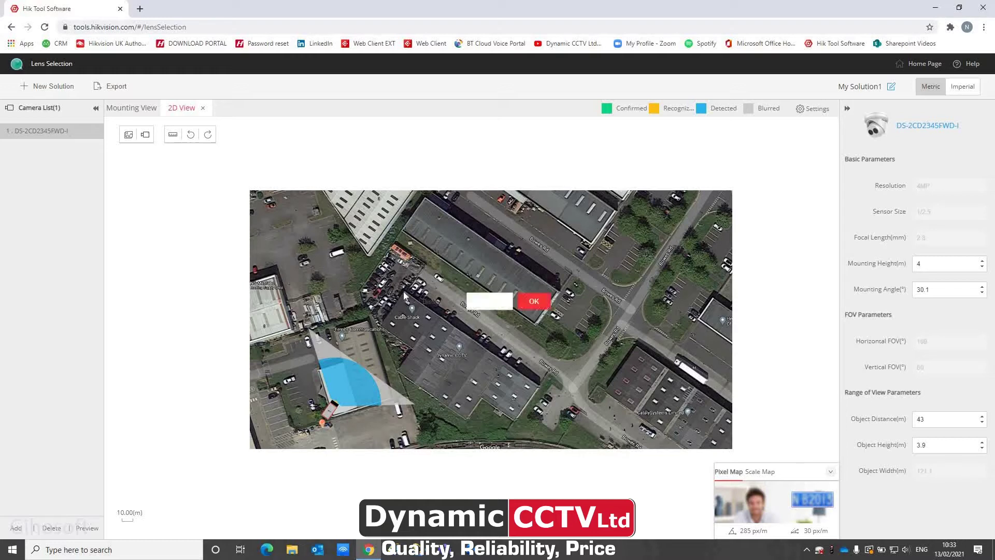
left_click(174, 137)
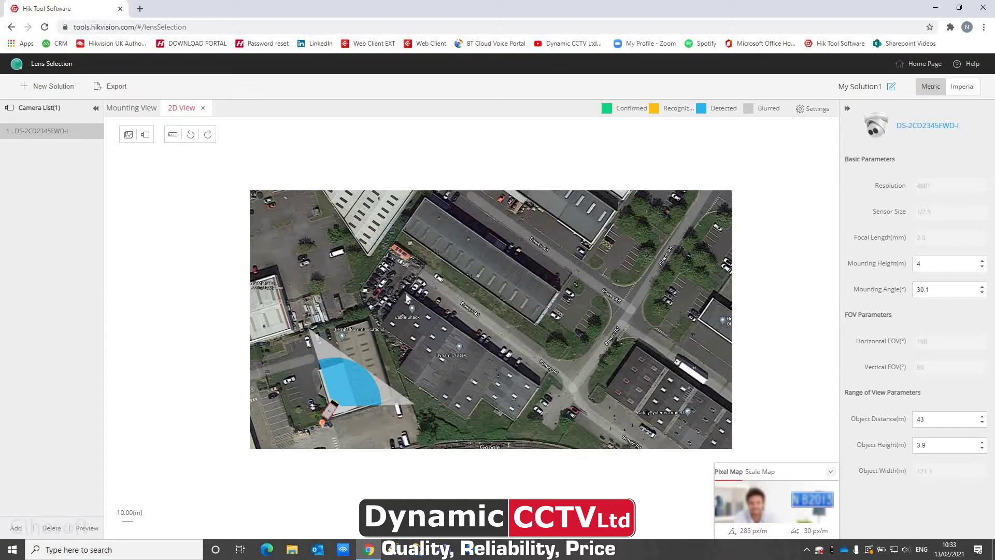
left_click(405, 292)
left_click(613, 397)
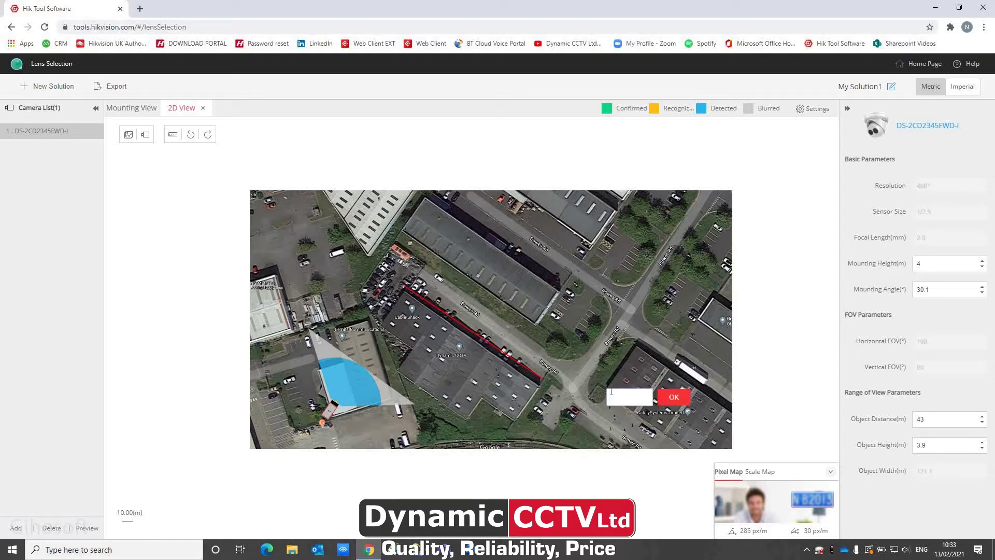
type("74")
left_click(676, 399)
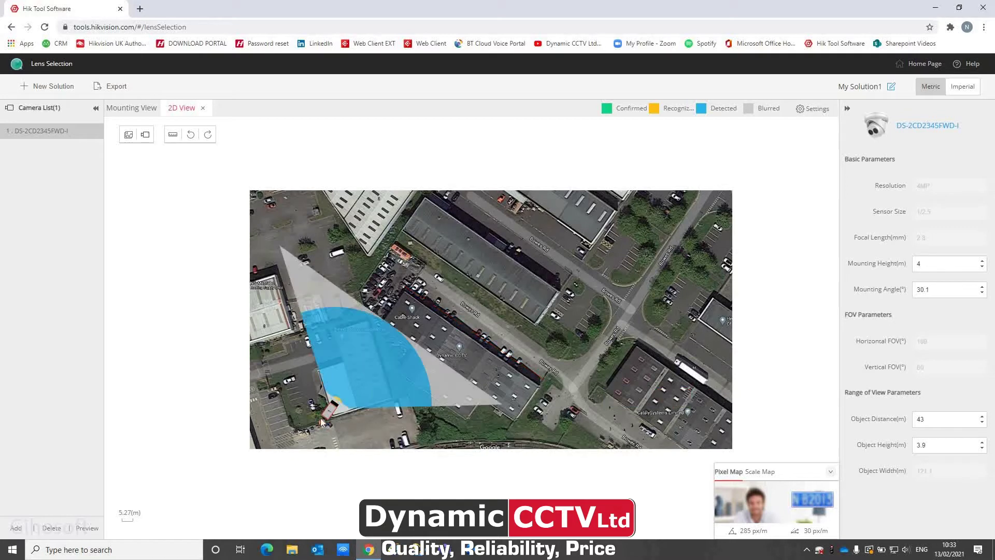
Move camera 1 to the road-side edge of the Dynamic CCTV building and turn it to look across Bowes Rd
left_click_drag(321, 422, 441, 326)
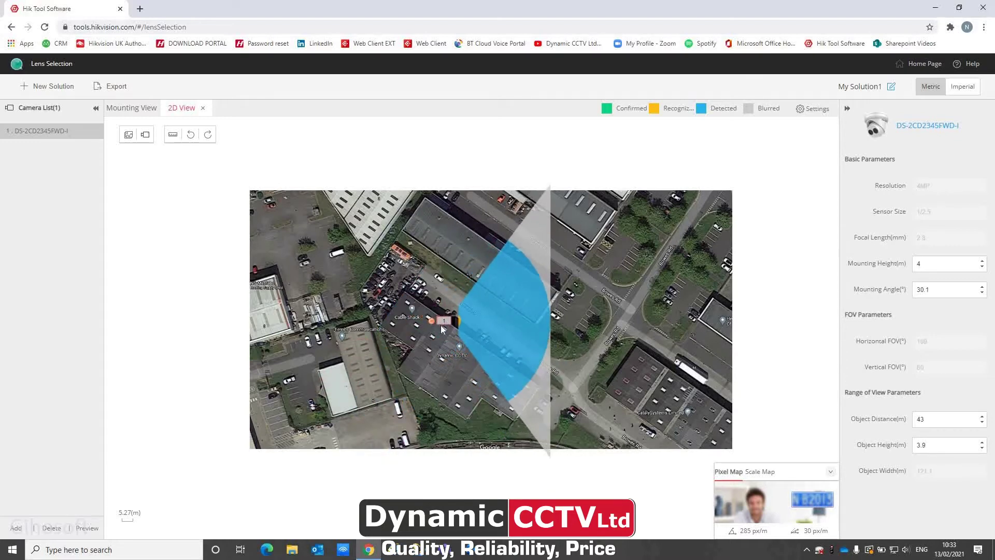
scroll(441, 325, "up", 1)
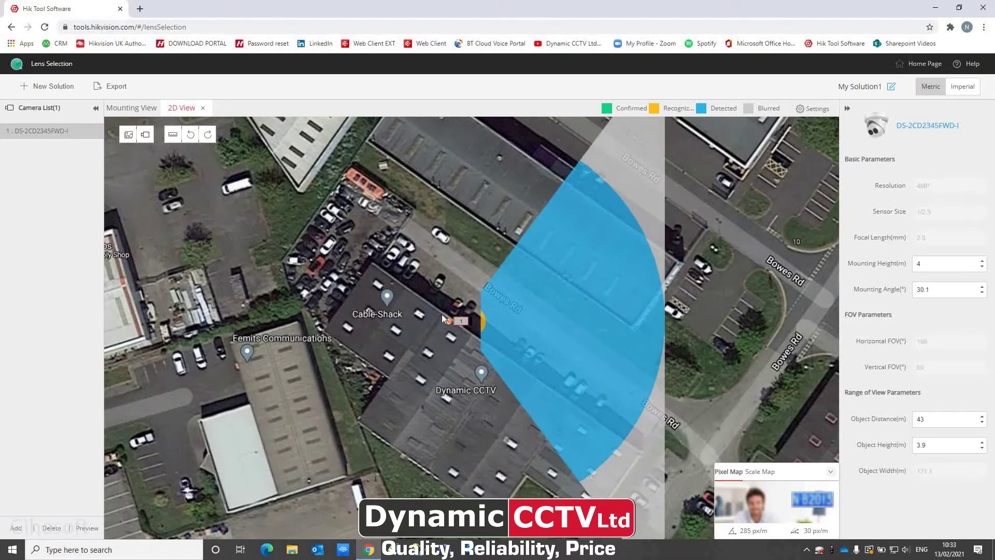
left_click_drag(443, 316, 446, 320)
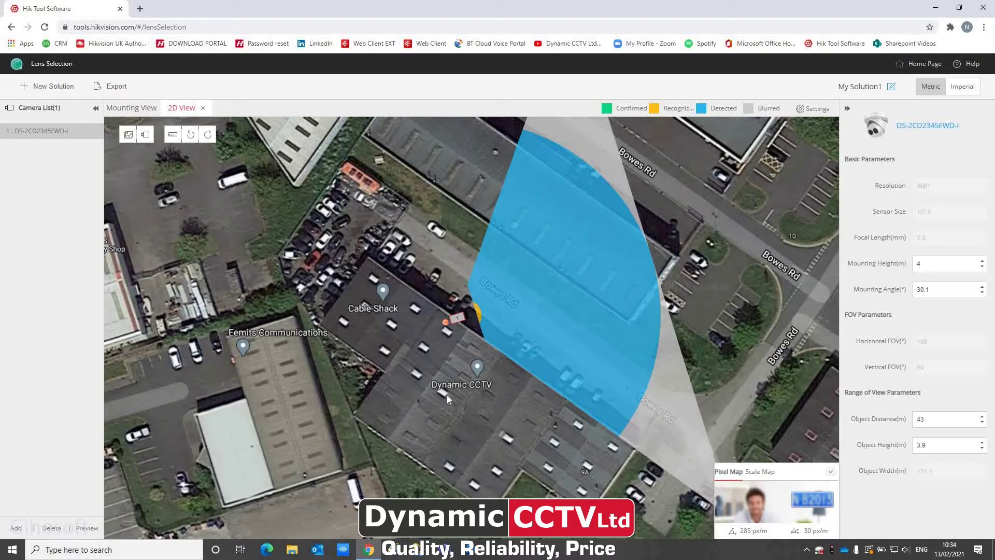
scroll(447, 395, "down", 5)
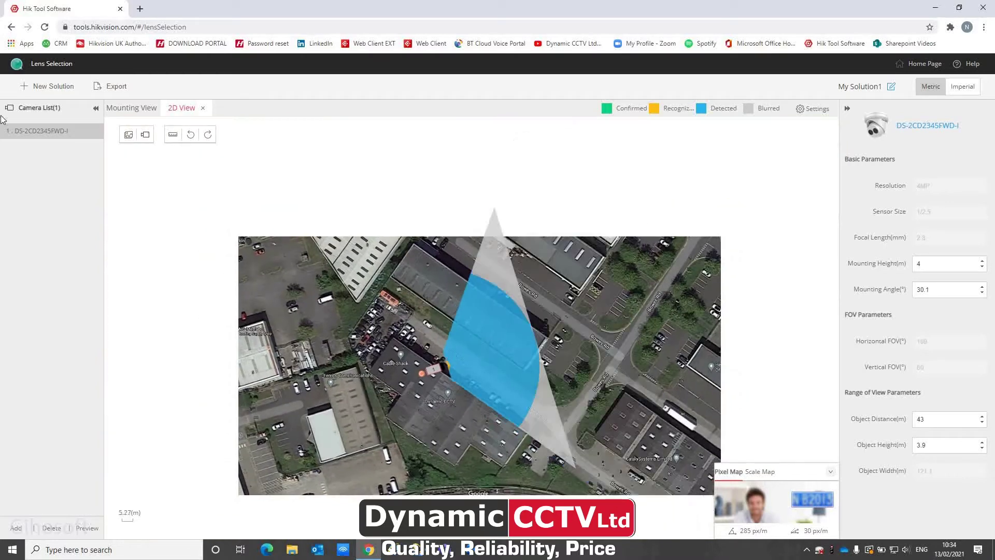
Add a second camera at the corner of the opposite long building and aim it down towards the road junction
left_click(145, 138)
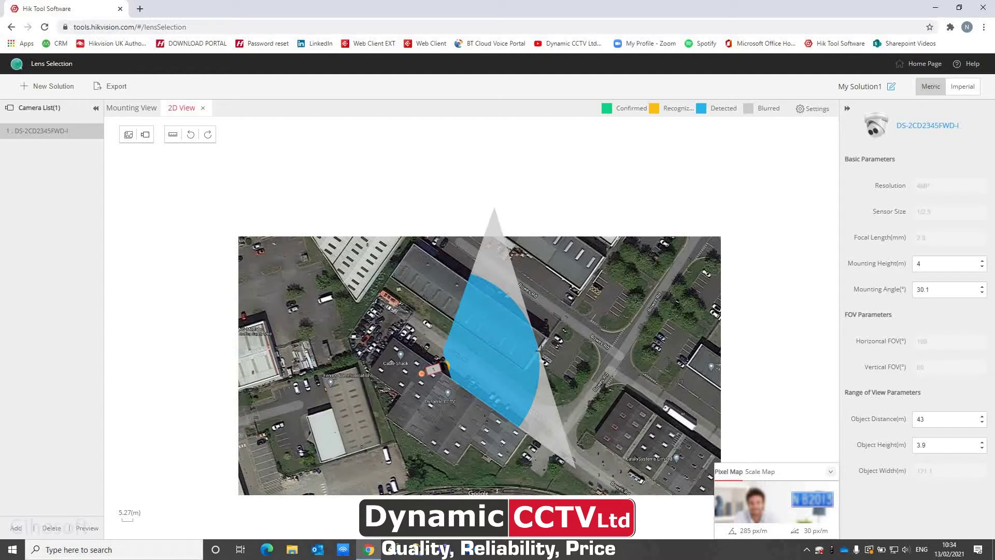
left_click(536, 340)
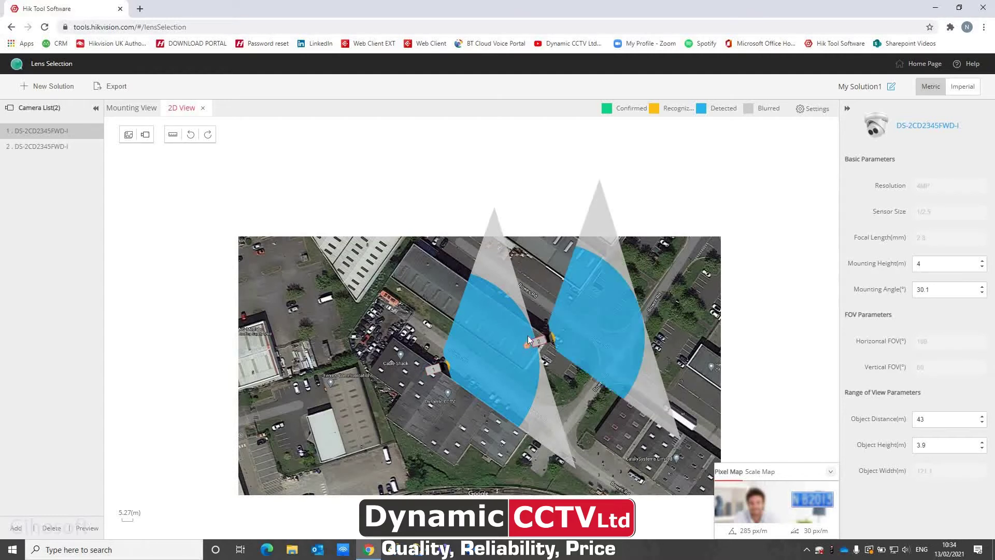
left_click_drag(526, 339, 545, 328)
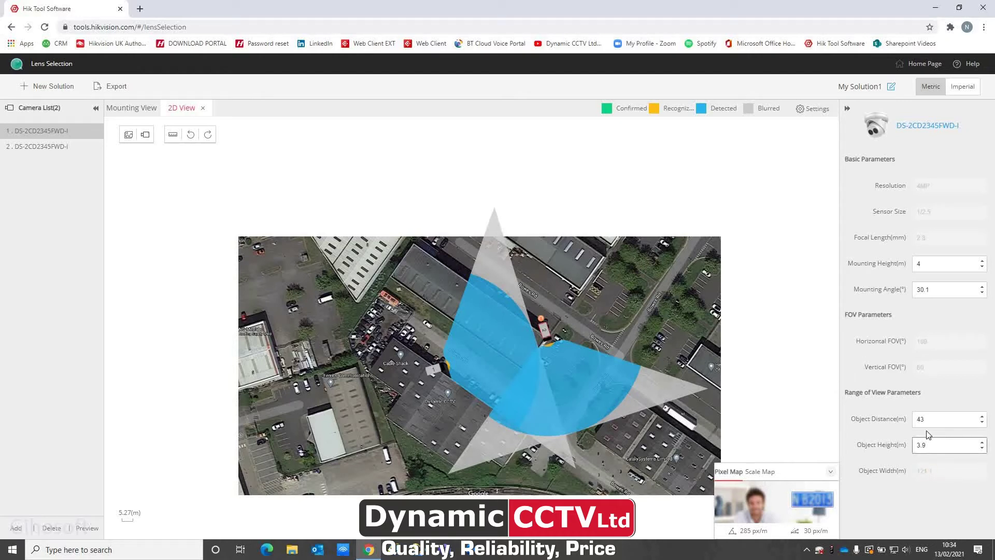
Set the object height to 2 m
left_click(946, 453)
key("ctrl+a")
left_click(832, 437)
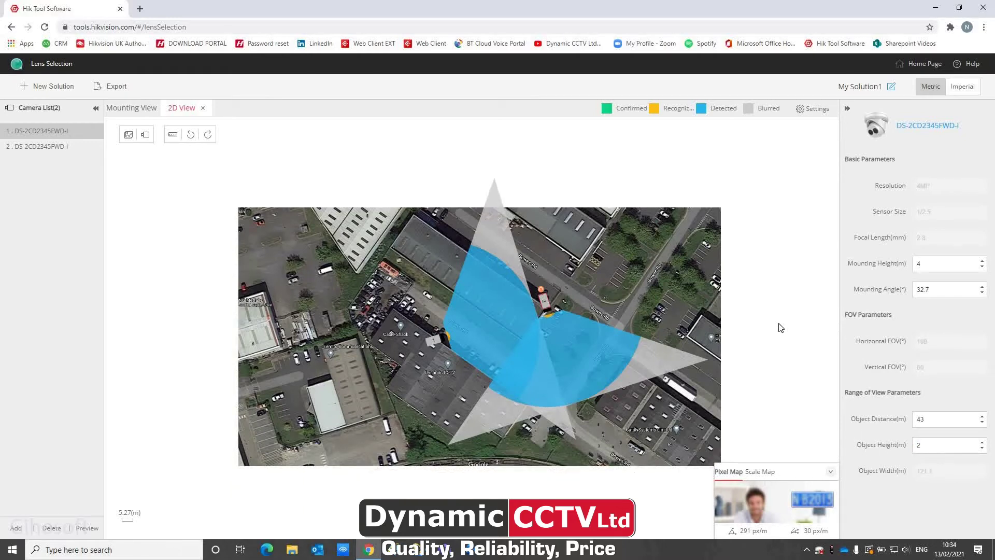
scroll(756, 327, "up", 1)
scroll(604, 299, "down", 1)
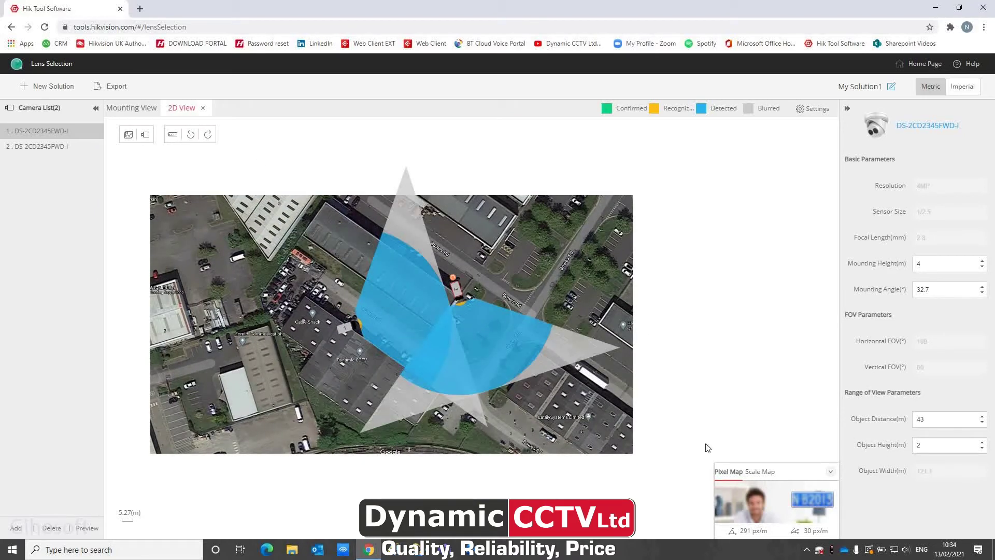
Compare the Scale Map and Pixel Map previews of the camera image
left_click(753, 472)
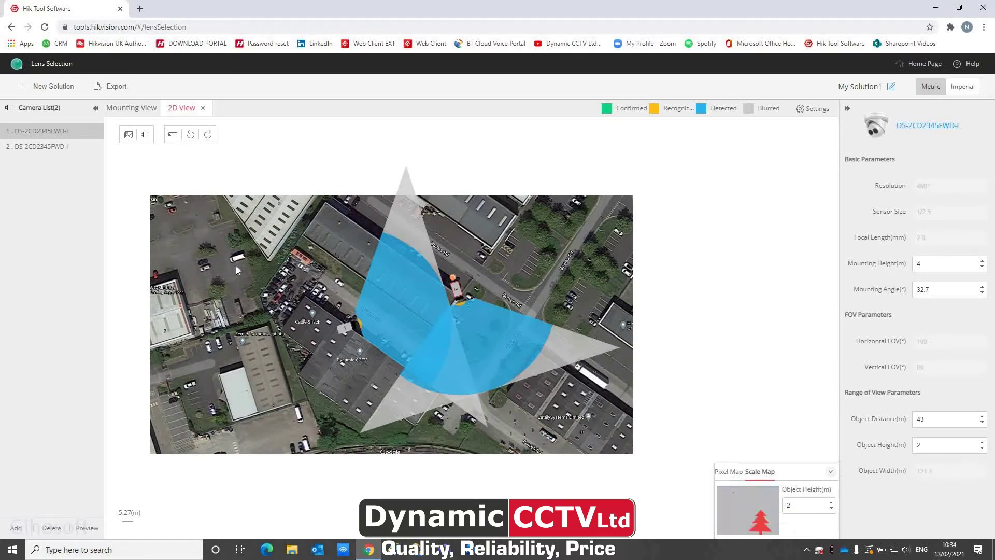
left_click(729, 476)
left_click(760, 478)
left_click(731, 475)
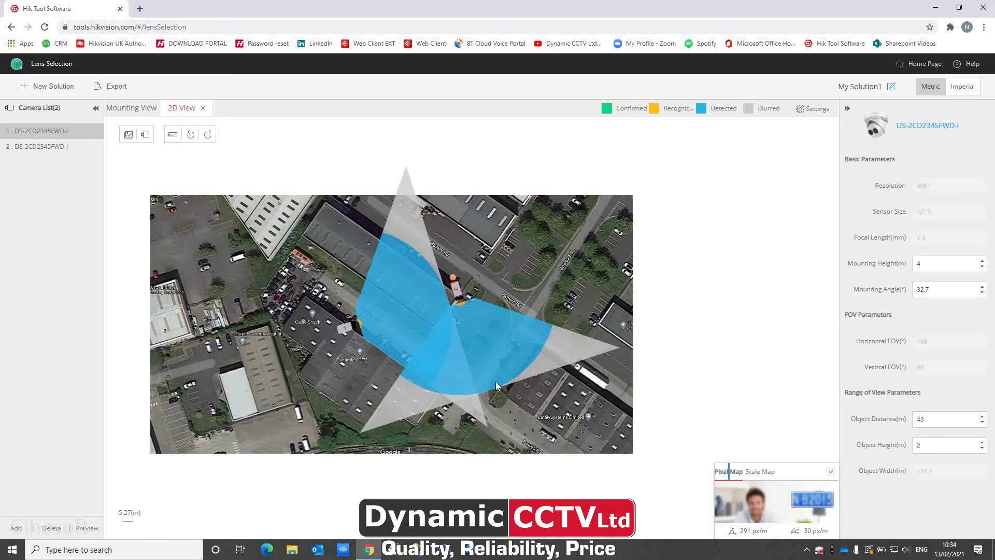
Export the two-camera solution as a PDF
scroll(292, 360, "up", 1)
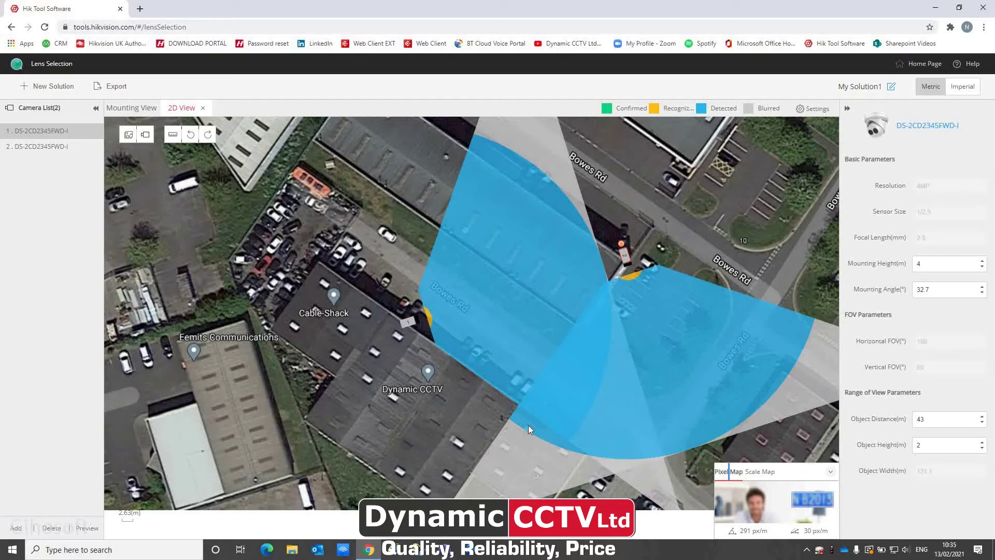
left_click(112, 88)
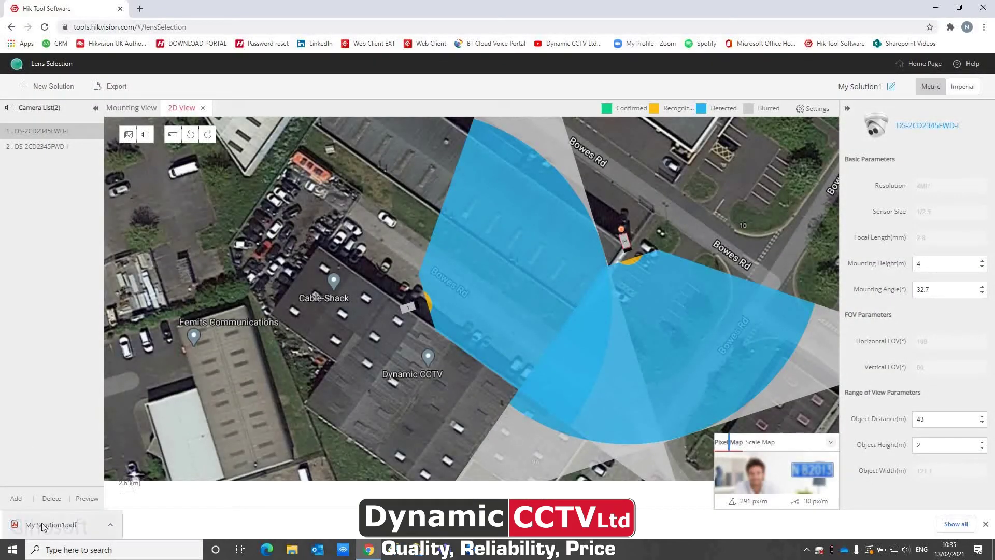
Open the exported My Solution1.pdf, review its mounting view and device table, and close it
left_click(44, 526)
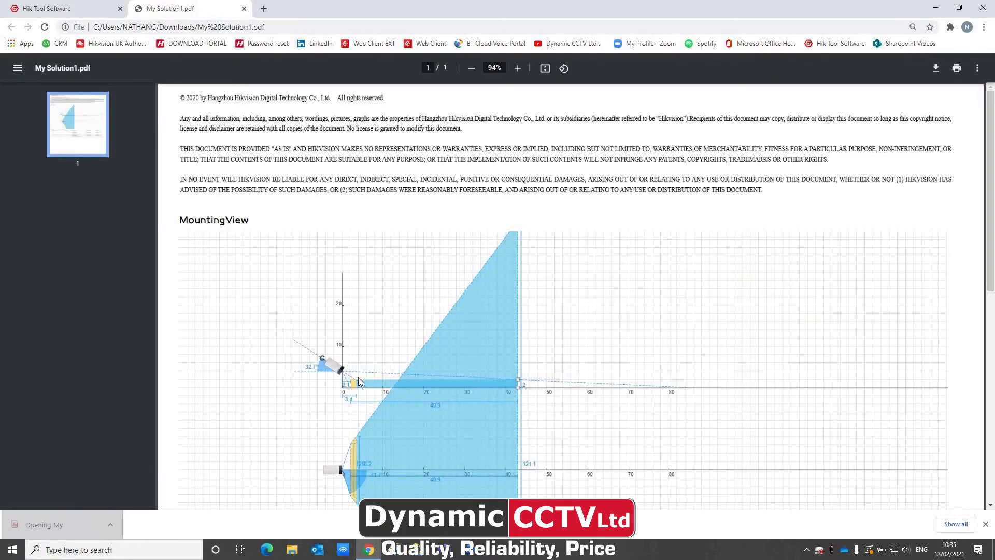
scroll(359, 378, "down", 5)
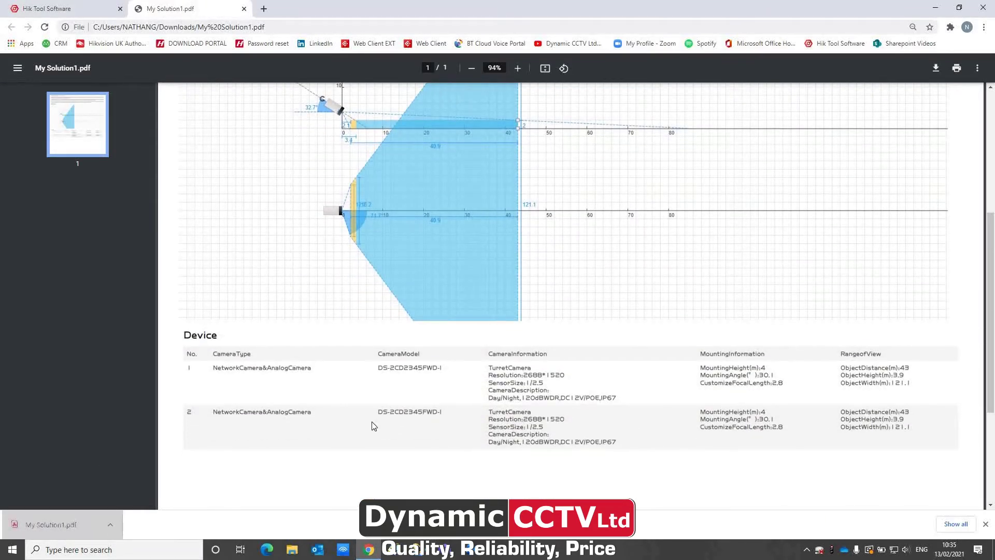
scroll(470, 389, "down", 3)
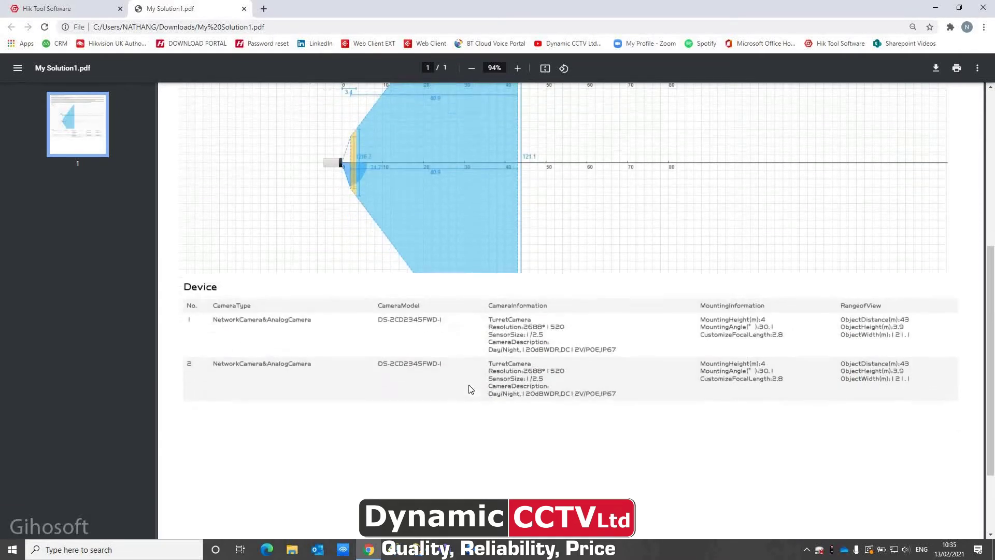
scroll(470, 389, "up", 8)
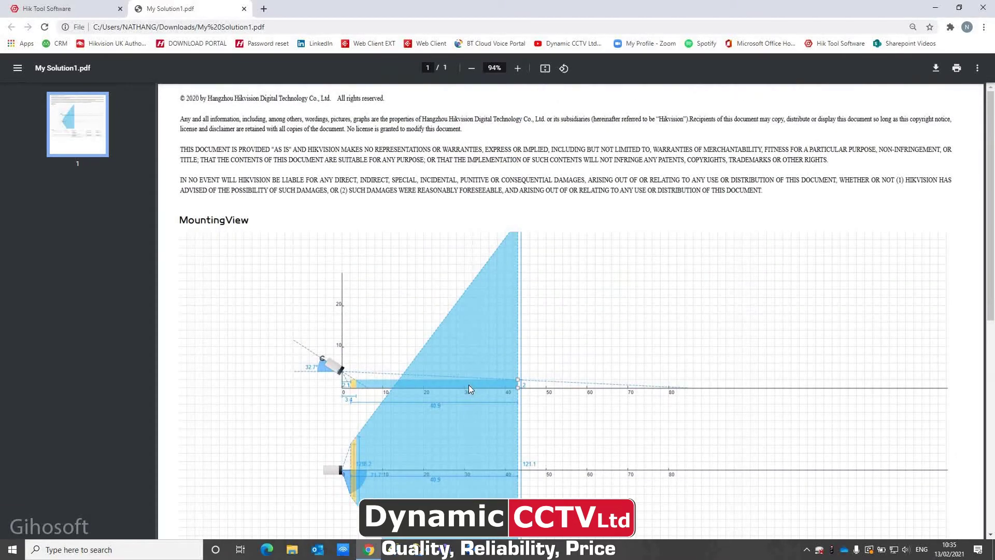
scroll(469, 388, "down", 5)
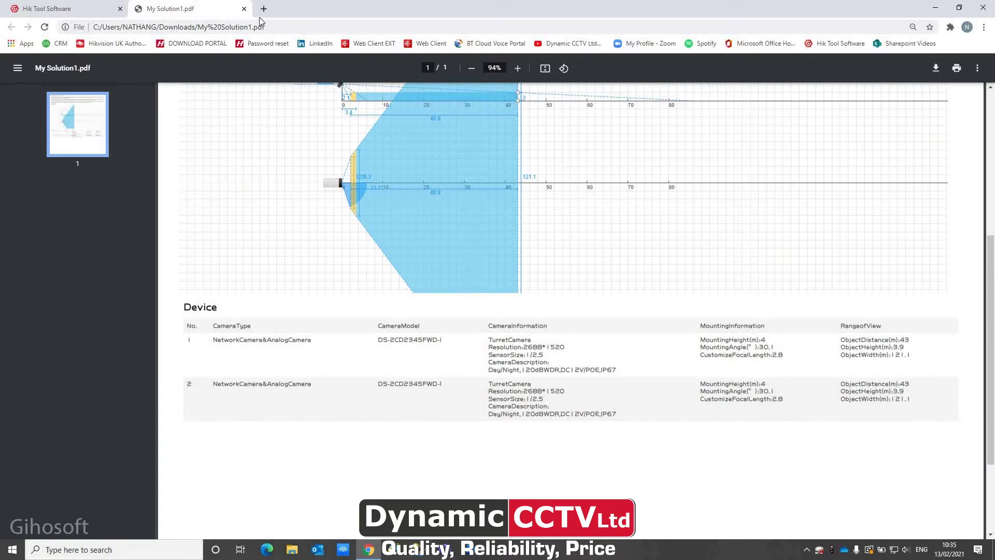
left_click(244, 9)
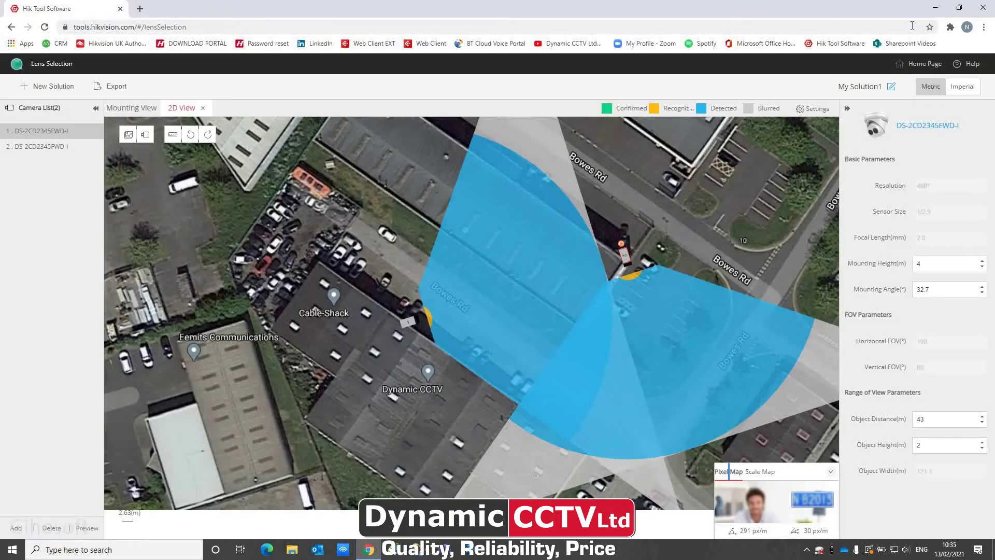
Switch to the Thermal Design Tool and import the Dynamic Building picture as the 2D background
left_click(905, 70)
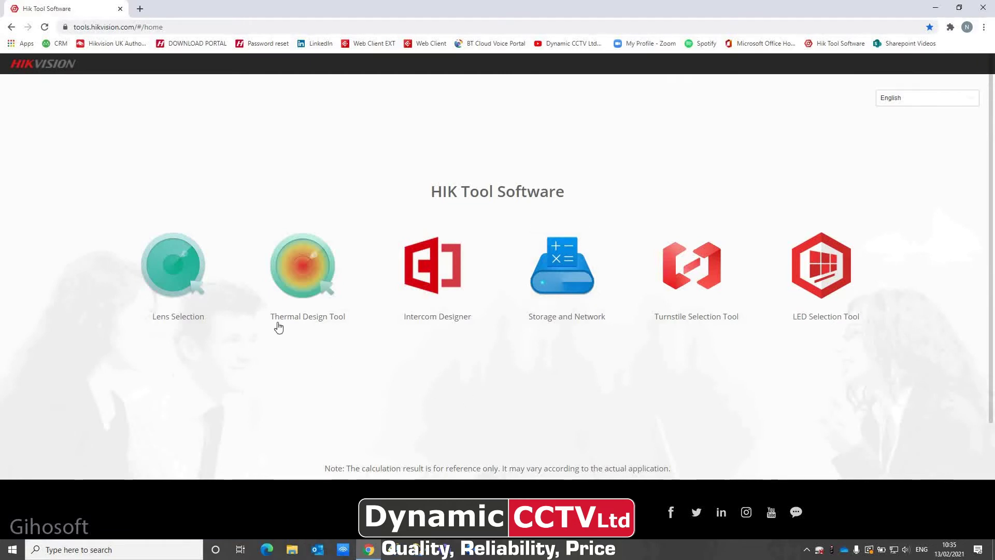
left_click(310, 272)
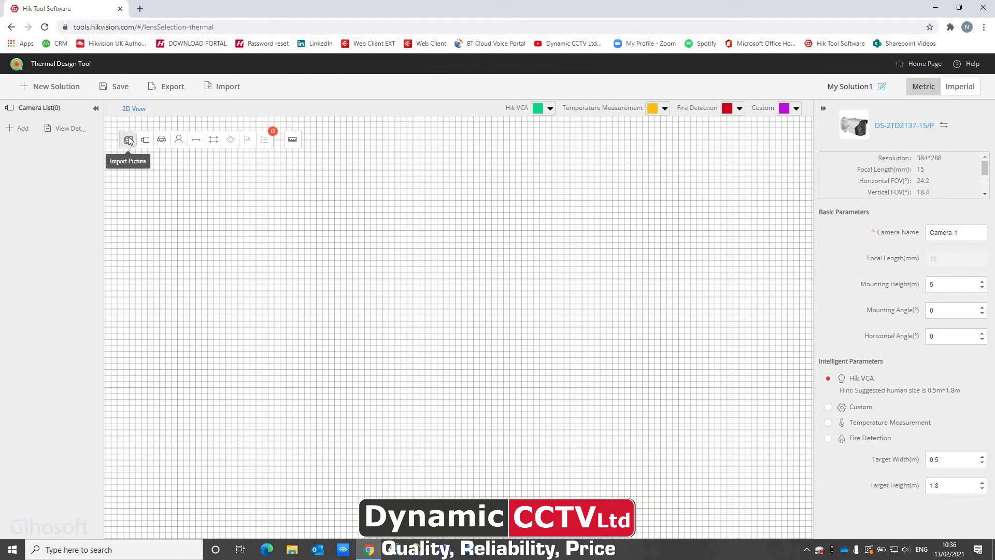
left_click(128, 139)
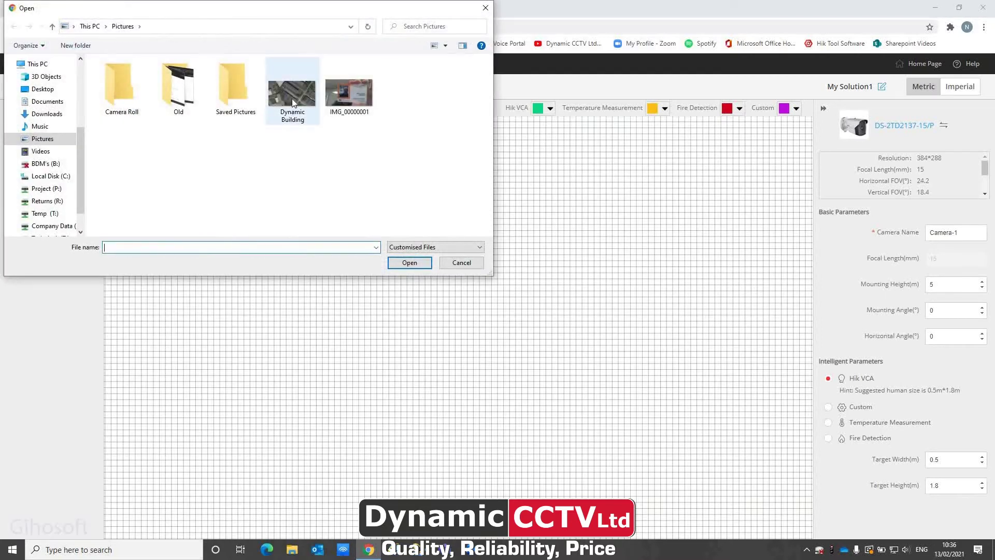
left_click(292, 99)
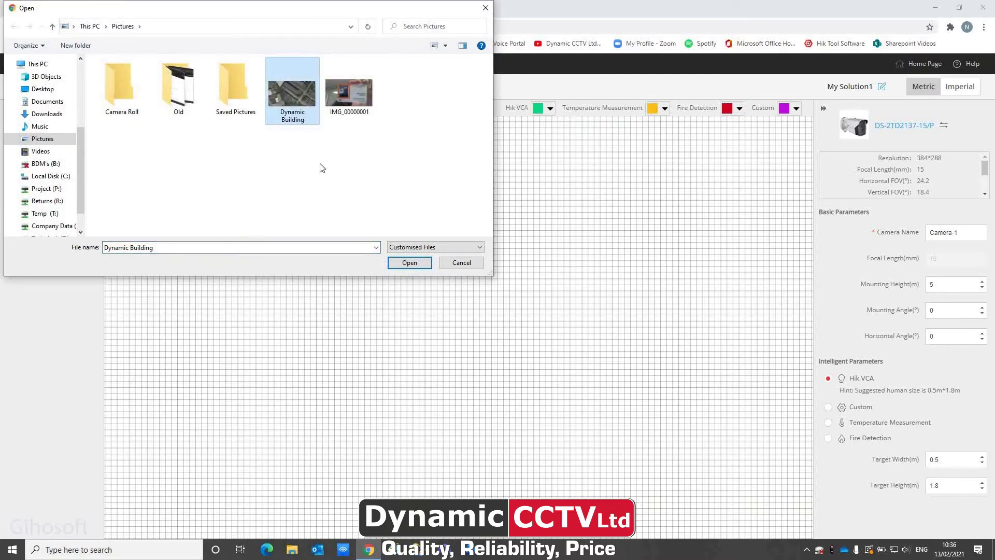
key("Return")
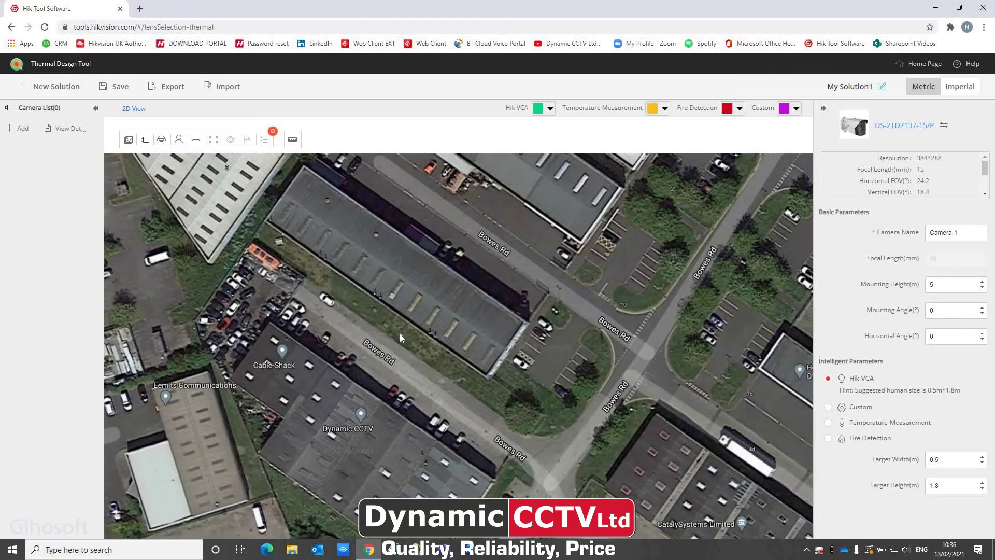
Scale the picture by tracing the road-side edge of the Dynamic CCTV building and entering its actual distance
left_click_drag(399, 337, 478, 297)
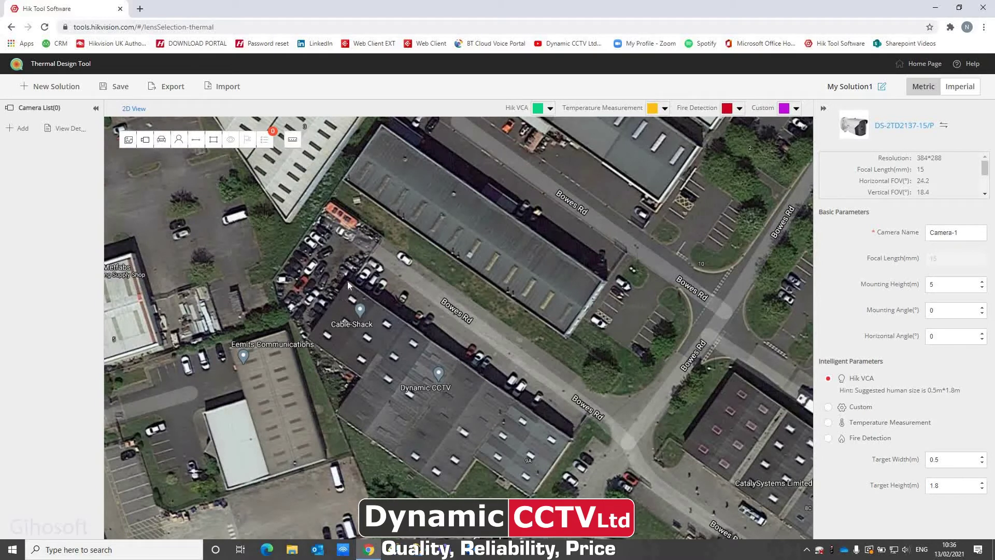
left_click_drag(348, 281, 574, 438)
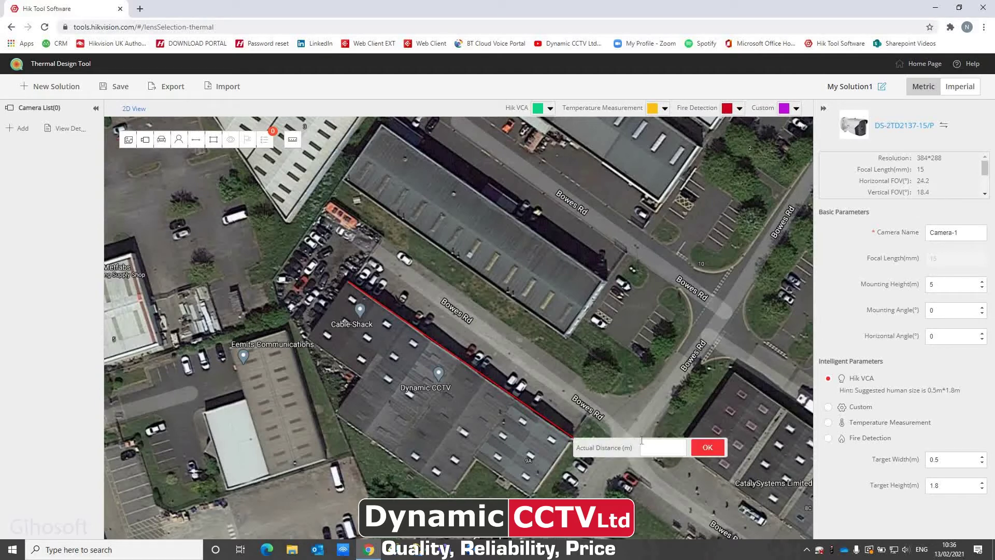
left_click(642, 440)
type("4")
left_click(706, 448)
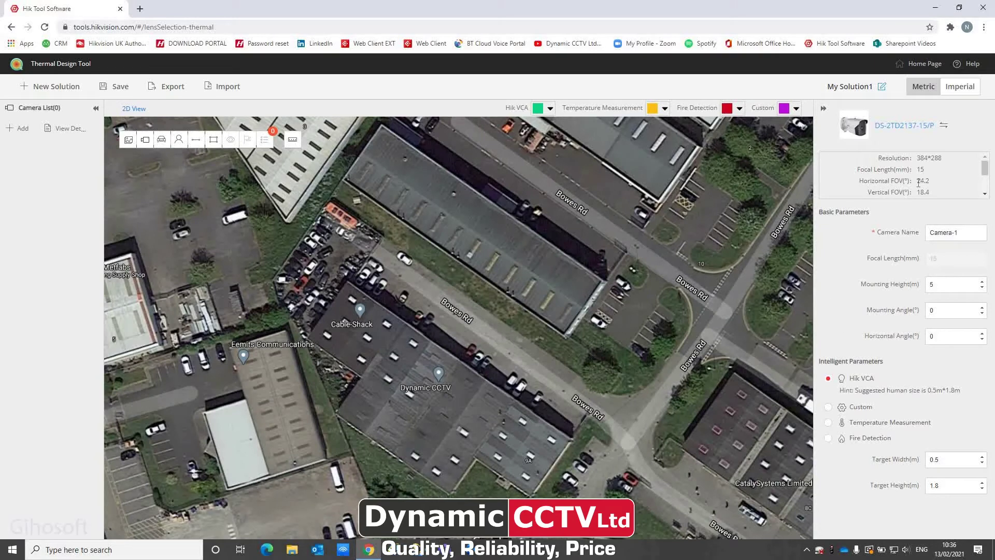
Search the camera models for 1217 and choose DS-2TD1217-3/V1
left_click(900, 132)
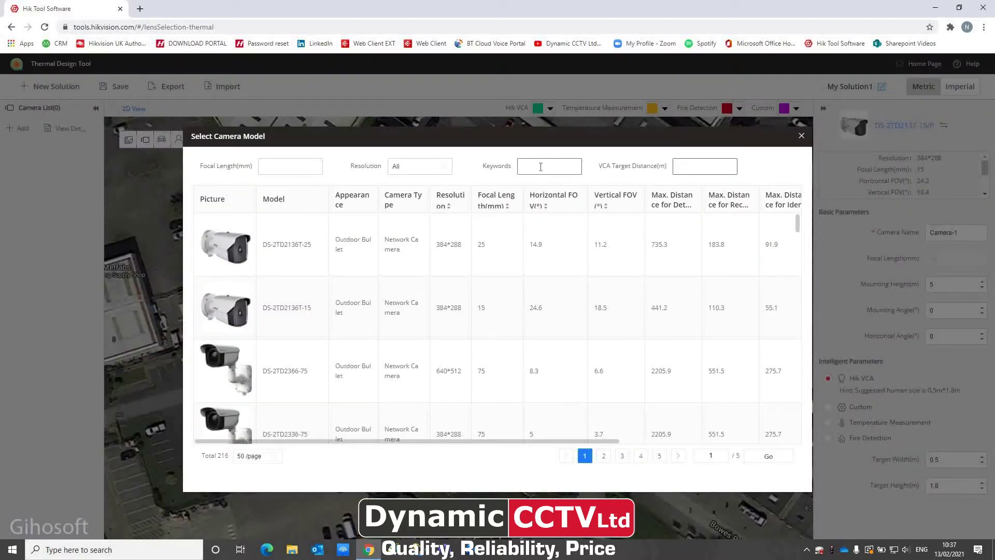
left_click(540, 166)
type("1217")
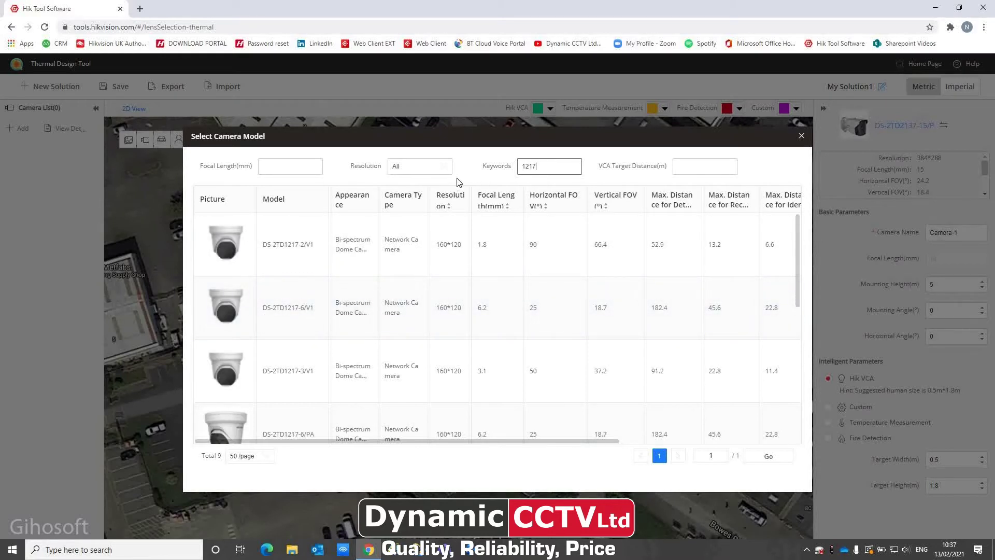
left_click(307, 230)
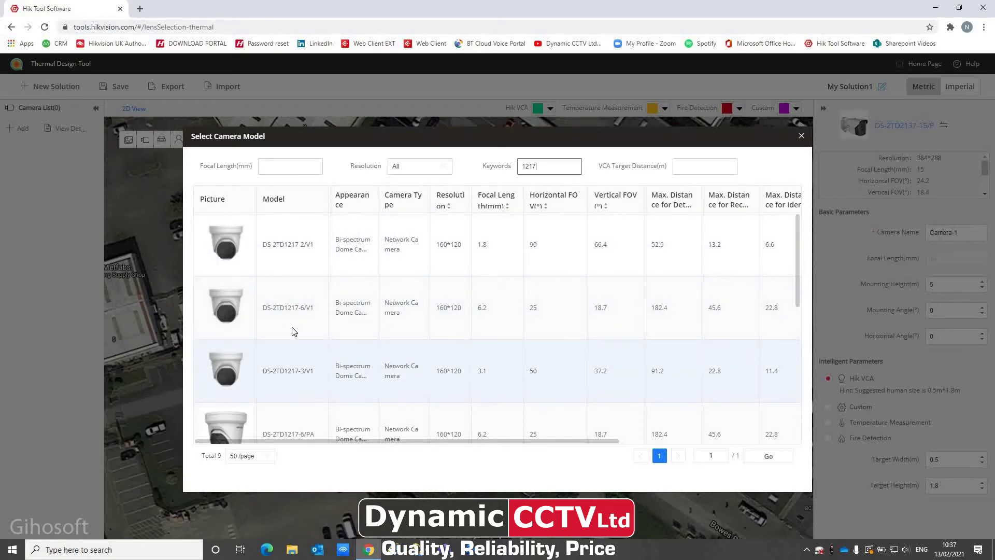
left_click(278, 370)
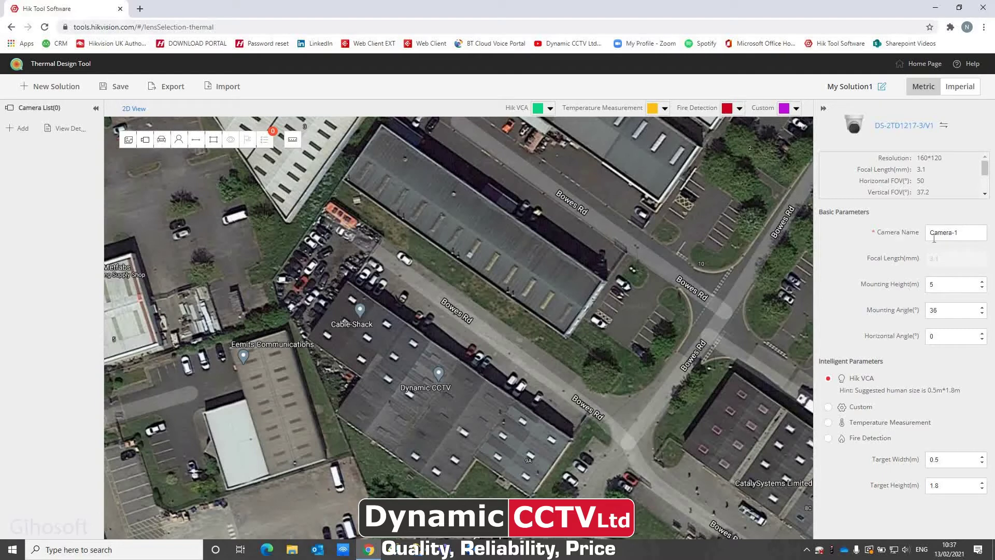
Try to rename the camera as Car Park
double_click(835, 221)
key("BackSpace")
type("Car Park")
Place the first thermal camera at the long building's road-side corner and aim it over the car park at a horizontal angle of 327°
left_click(498, 327)
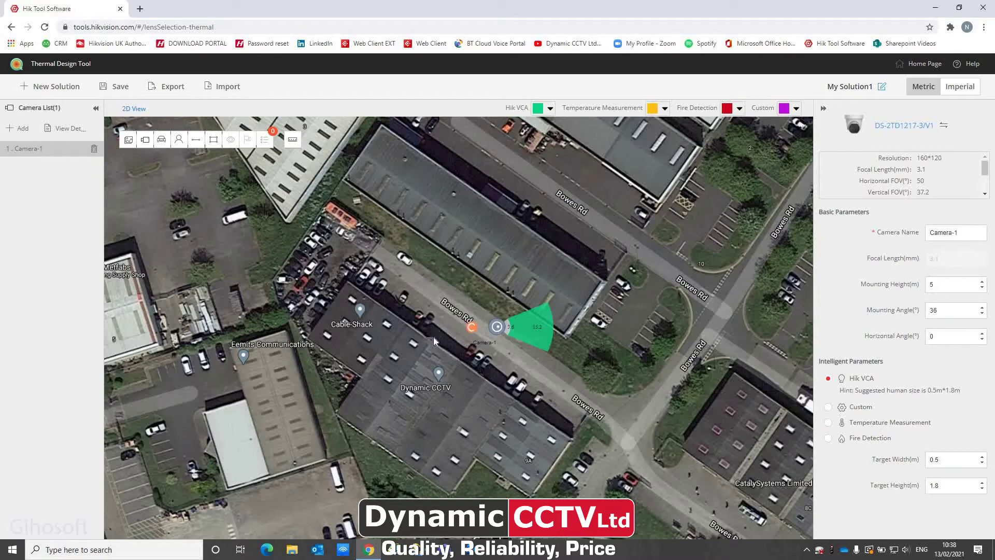
left_click_drag(434, 337, 567, 338)
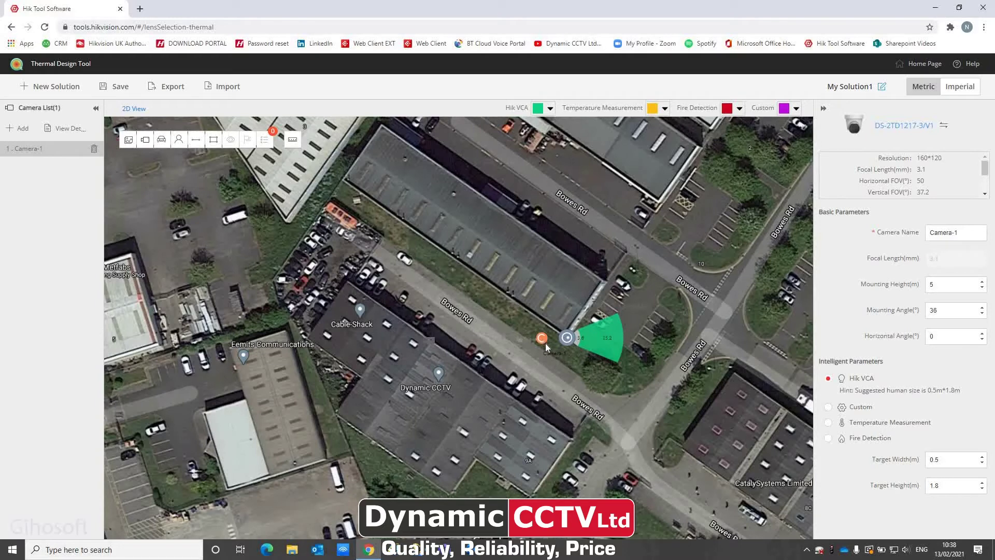
left_click_drag(546, 344, 552, 350)
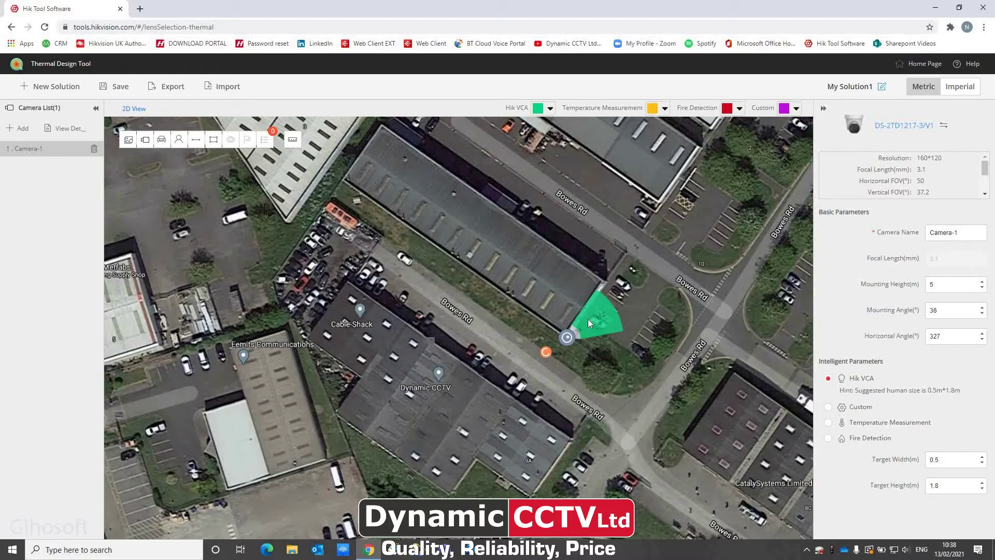
left_click_drag(591, 297, 589, 298)
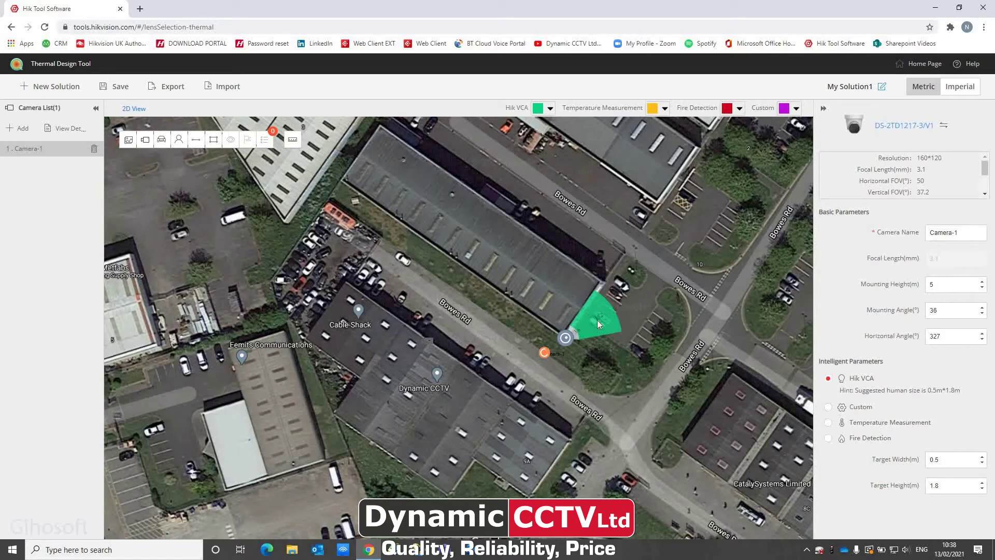
Add a second thermal camera midway along the Dynamic CCTV building's road-side edge, aimed towards Cable-Shack at a horizontal angle of 236°
left_click(8, 128)
left_click(564, 340)
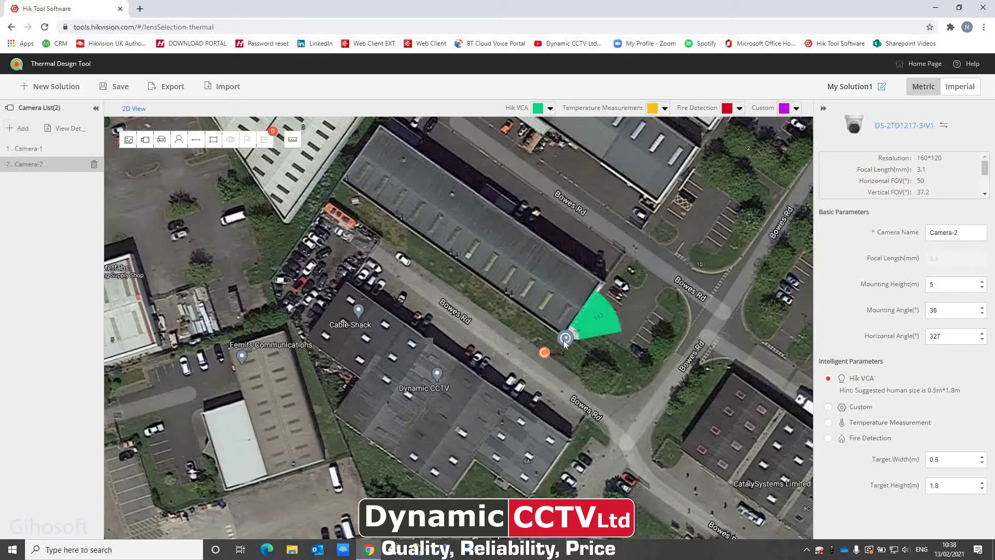
left_click_drag(566, 338, 480, 375)
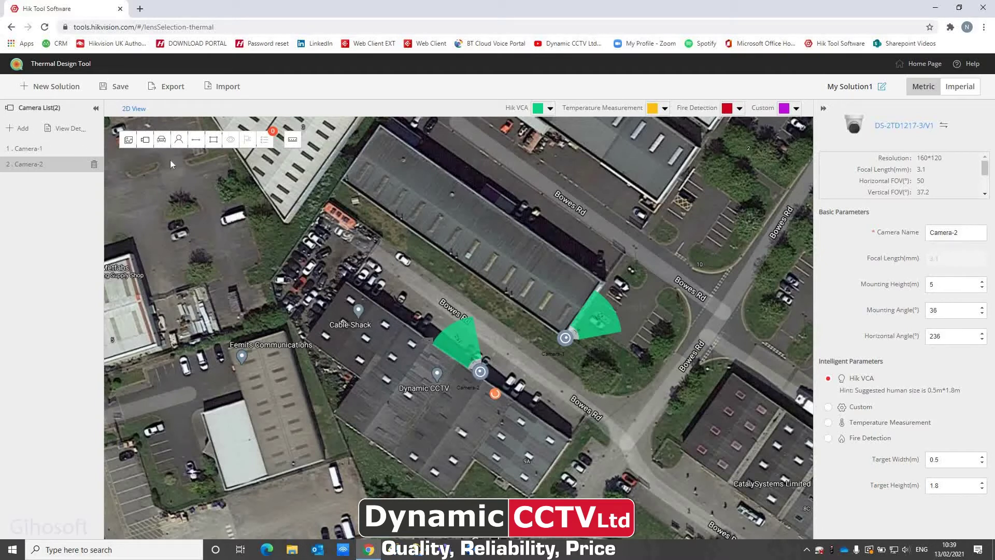
Add a third thermal camera near the junction end of the Dynamic CCTV building's road-side edge, aimed across the road at 339° horizontally
left_click(145, 139)
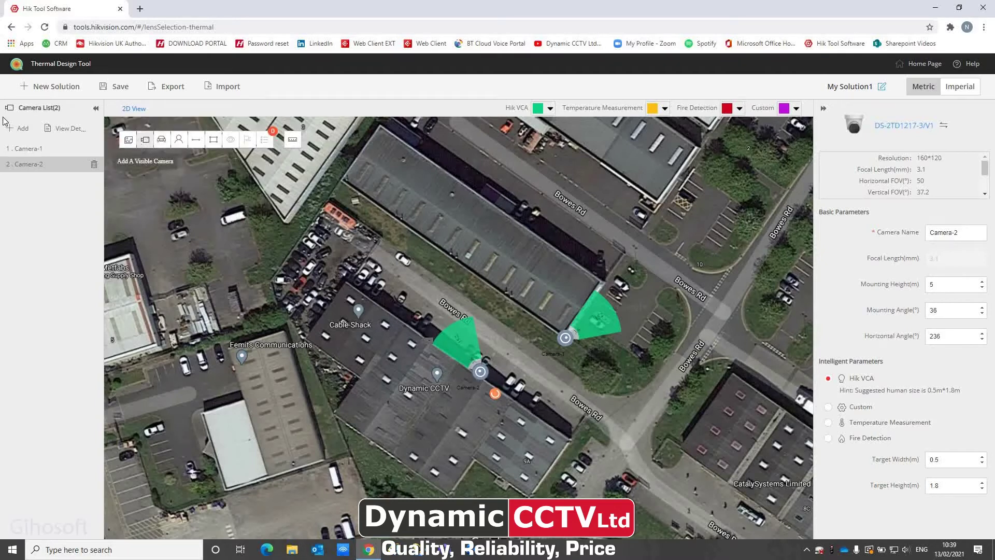
left_click(19, 128)
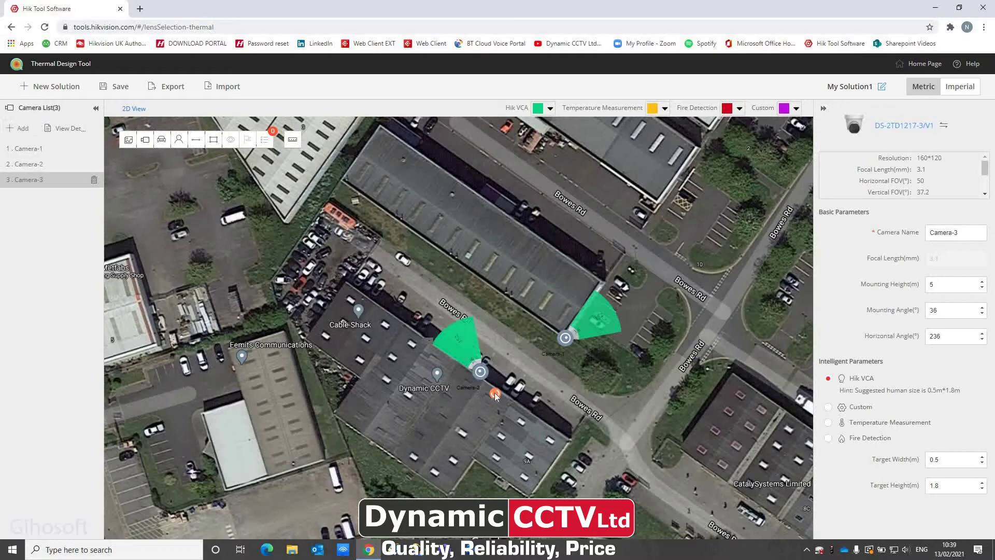
left_click_drag(495, 393, 455, 359)
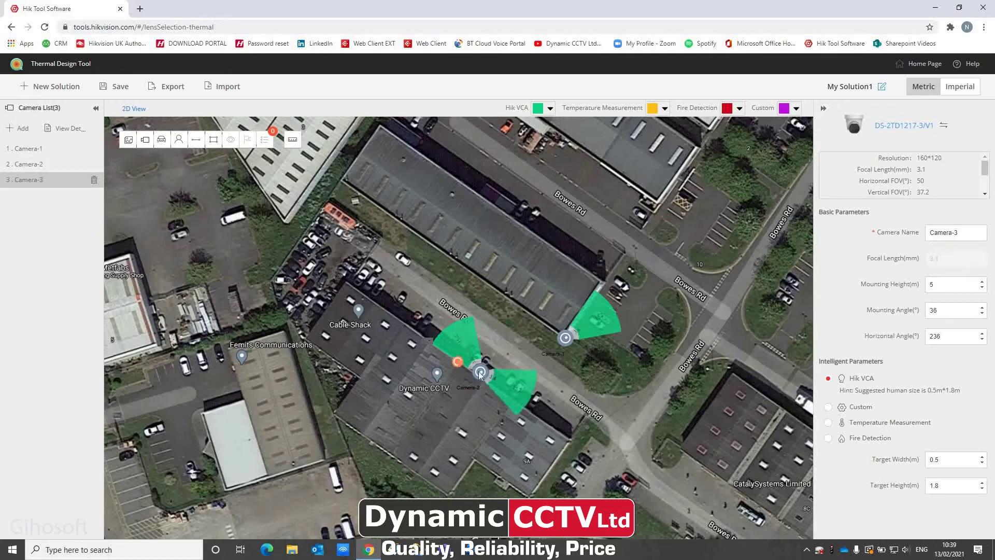
left_click_drag(495, 385, 531, 419)
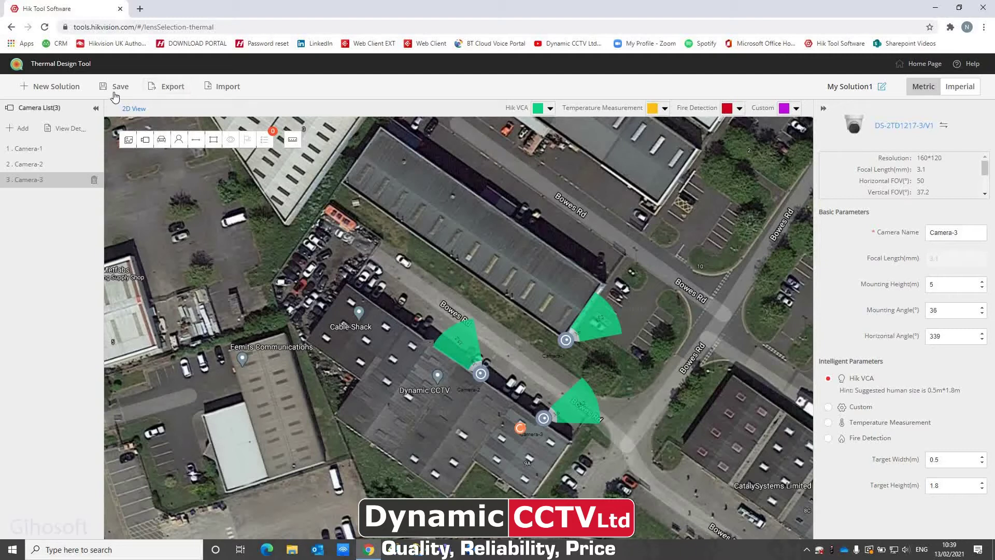
Start a PDF export with the project name Dynamic Building and enter the project designer's full name
left_click(172, 88)
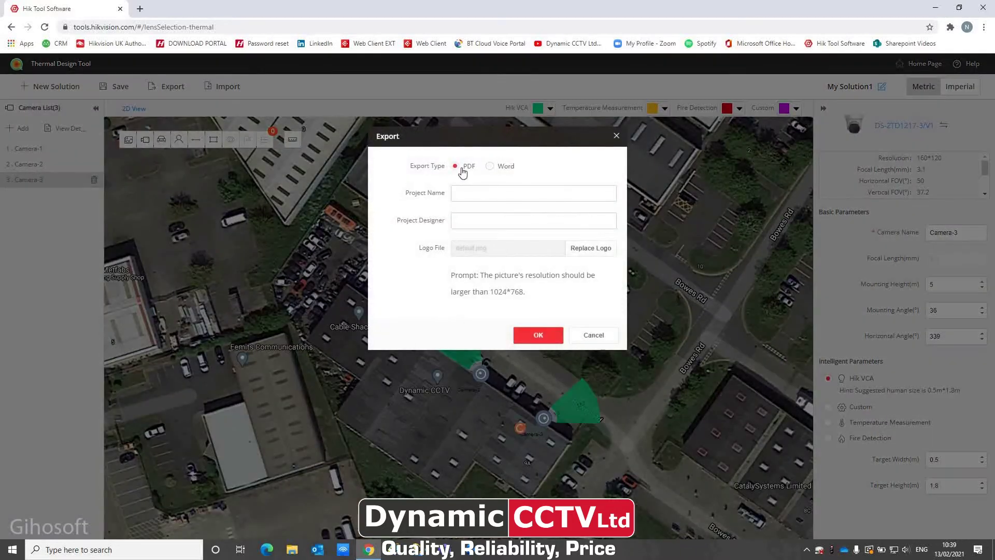
left_click(488, 197)
type("Dynamic Buildimng")
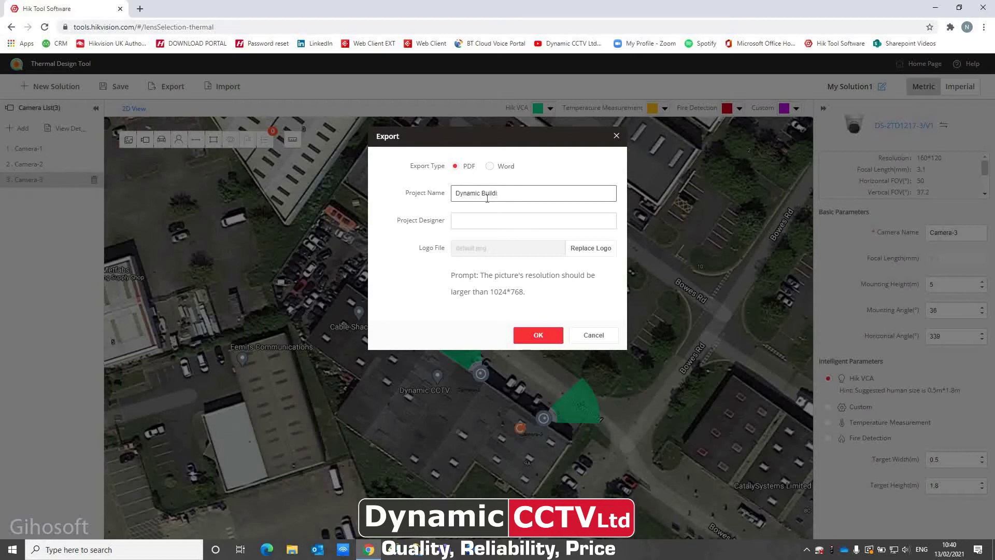
type("ng")
left_click(485, 221)
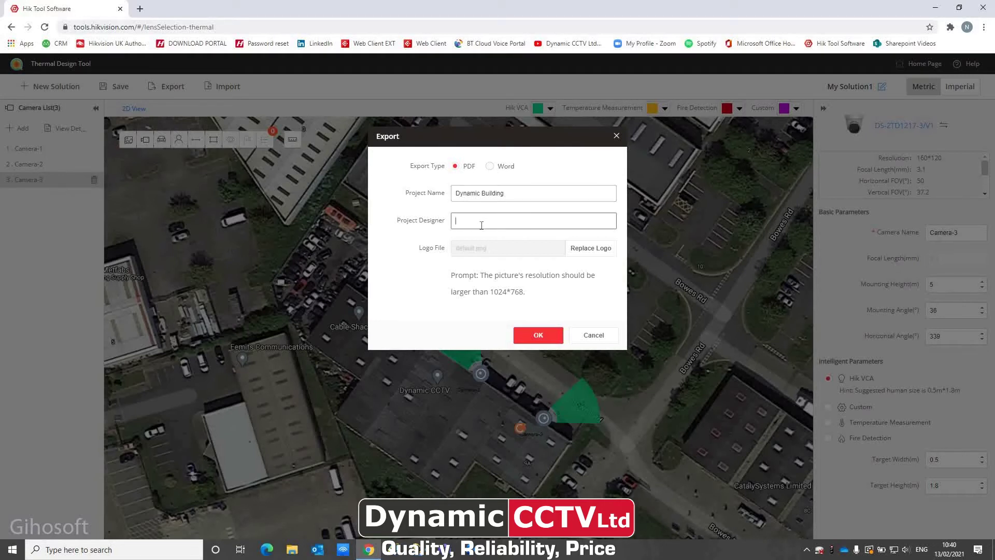
type("Nathan Garner")
Replace the report logo with Dynamic black 1024pixel from the Dynamic Logo folder on Project (P:) and export the PDF
left_click(599, 254)
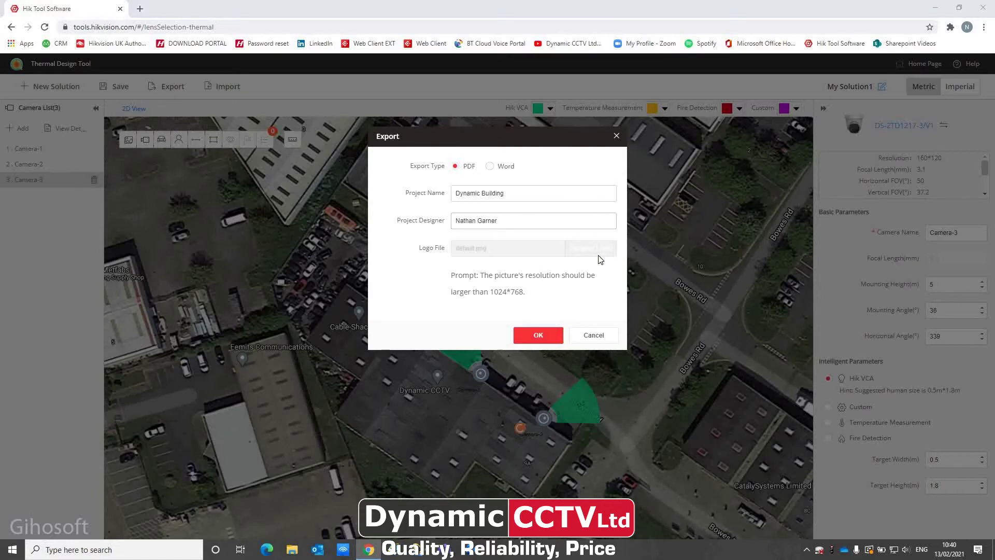
left_click(54, 190)
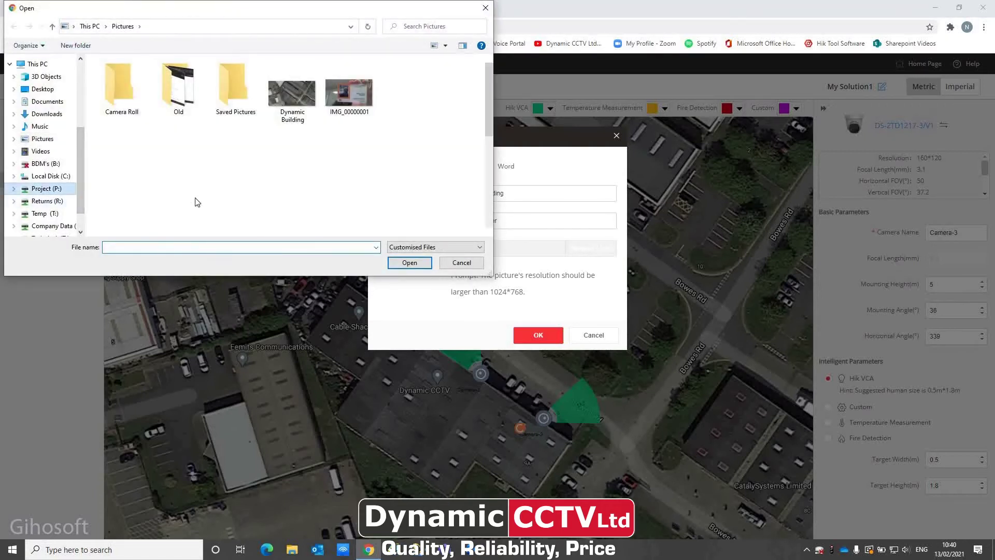
scroll(197, 202, "down", 4)
scroll(194, 204, "down", 3)
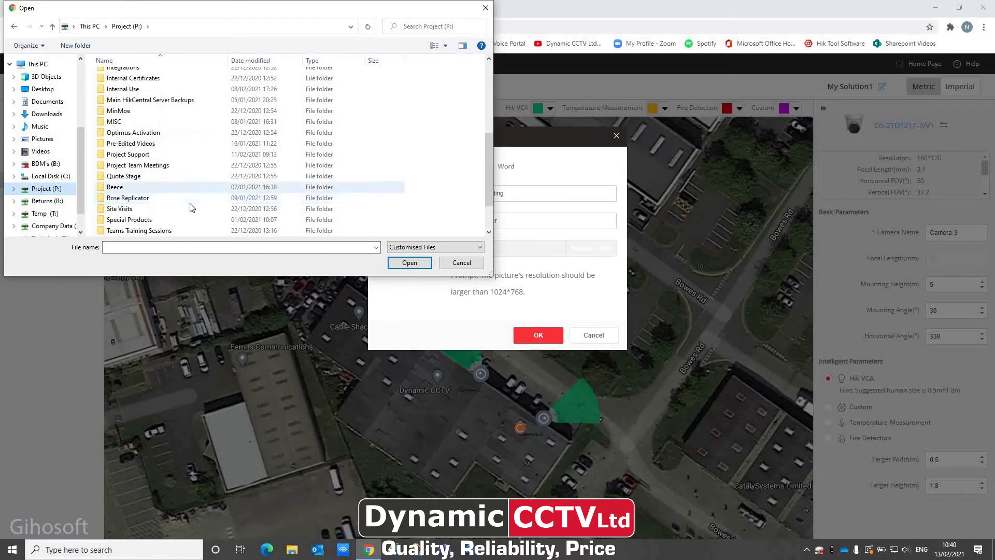
double_click(192, 208)
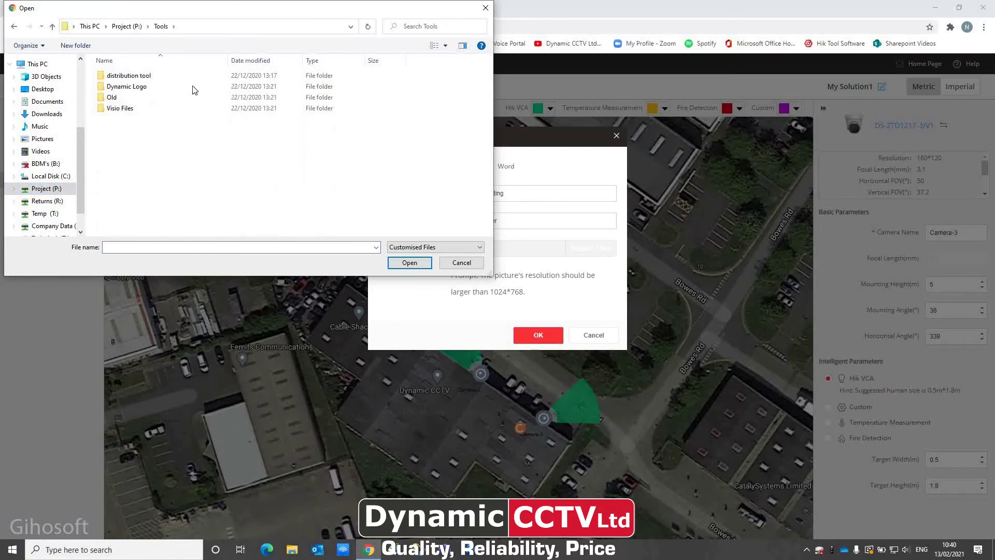
double_click(192, 86)
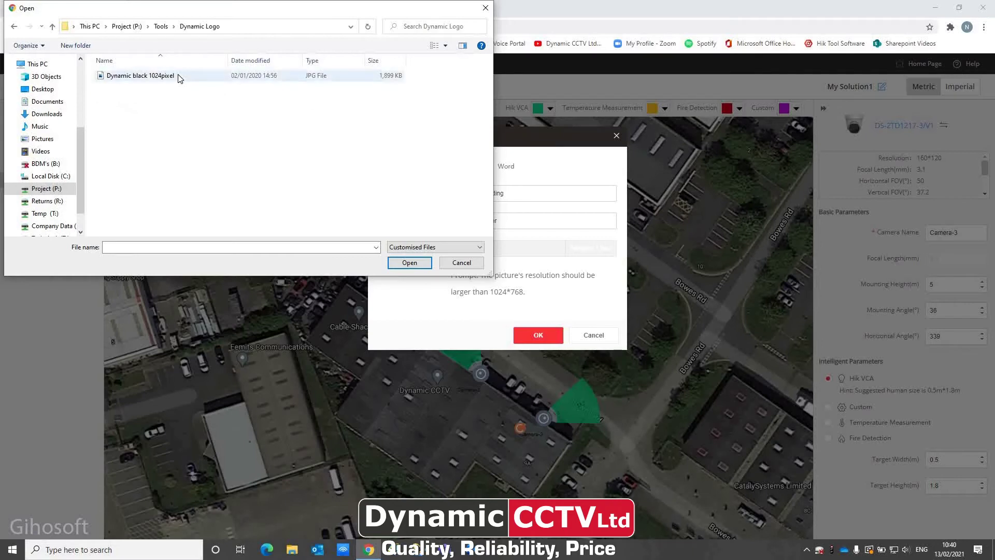
double_click(178, 76)
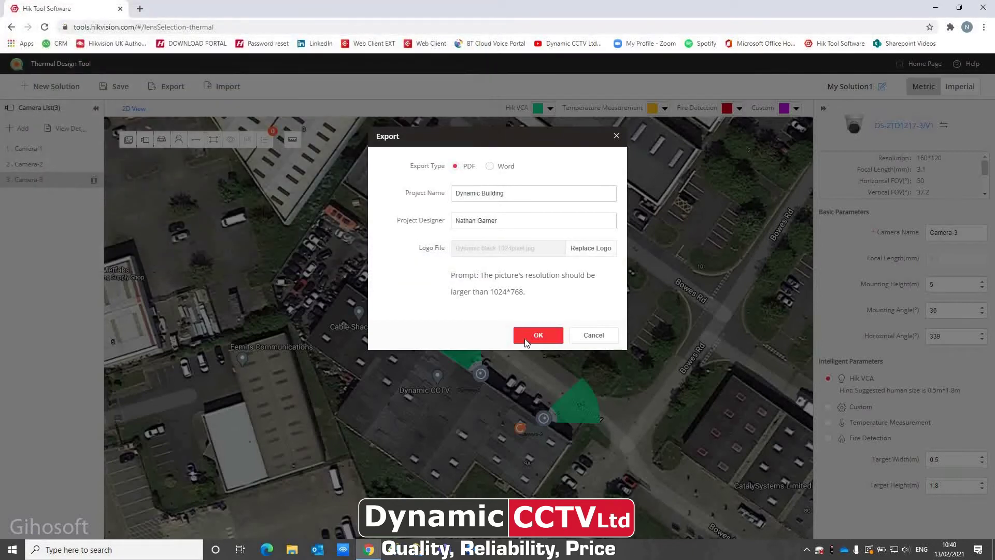
left_click(526, 341)
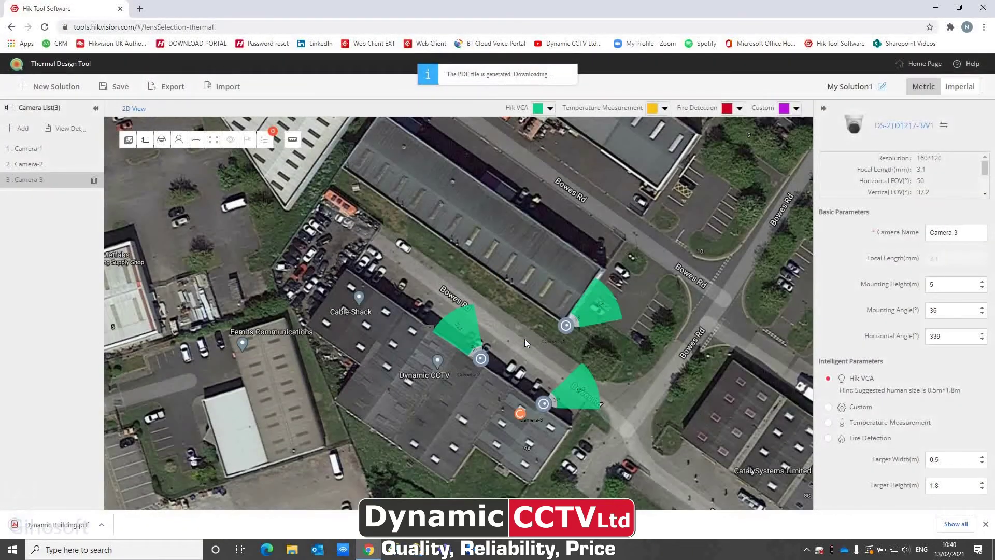
Open the exported Dynamic Building PDF, examine its cover logo, plan view and device table, and close it
left_click(54, 530)
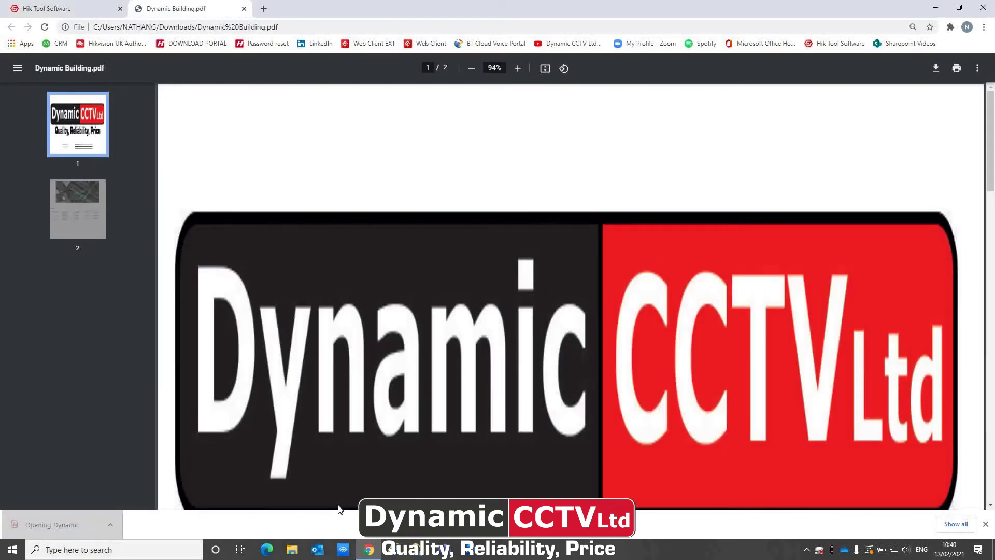
scroll(340, 506, "down", 15)
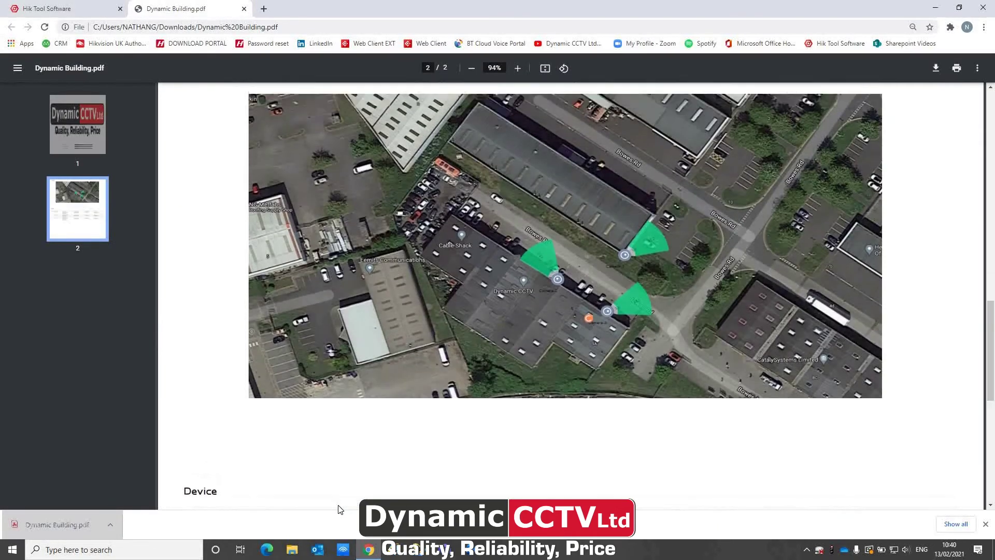
scroll(521, 347, "up", 1)
scroll(570, 290, "down", 1)
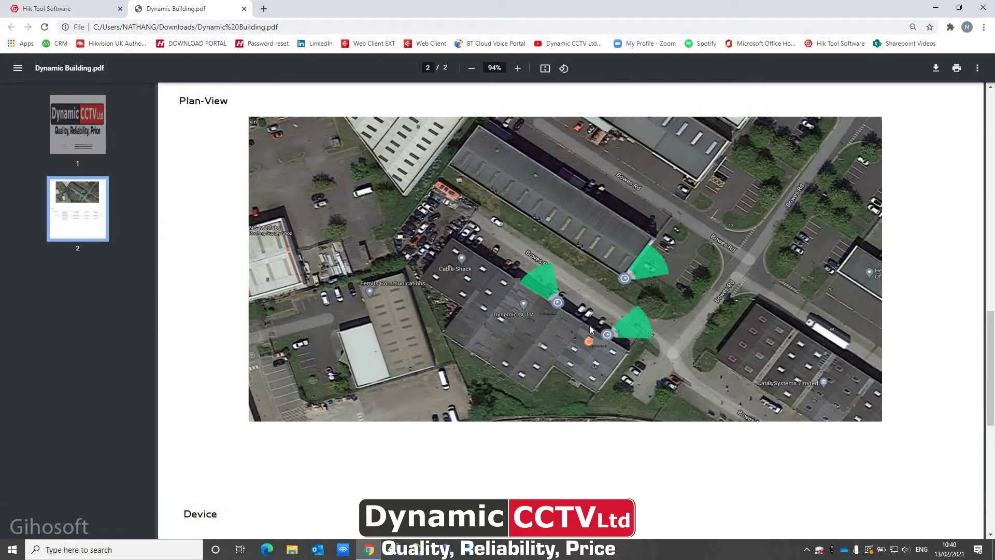
scroll(589, 326, "down", 1)
scroll(589, 326, "up", 1)
scroll(589, 326, "down", 2)
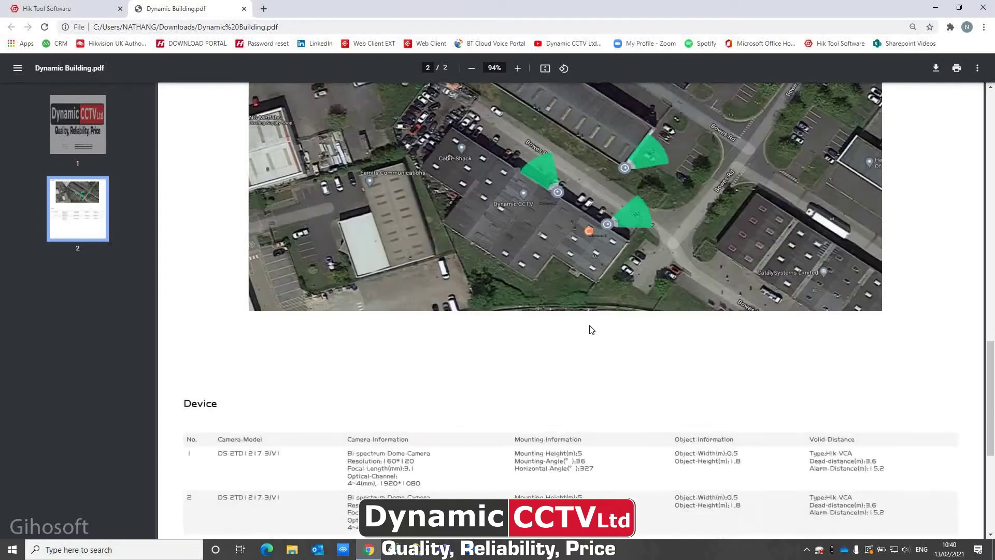
scroll(591, 330, "down", 2)
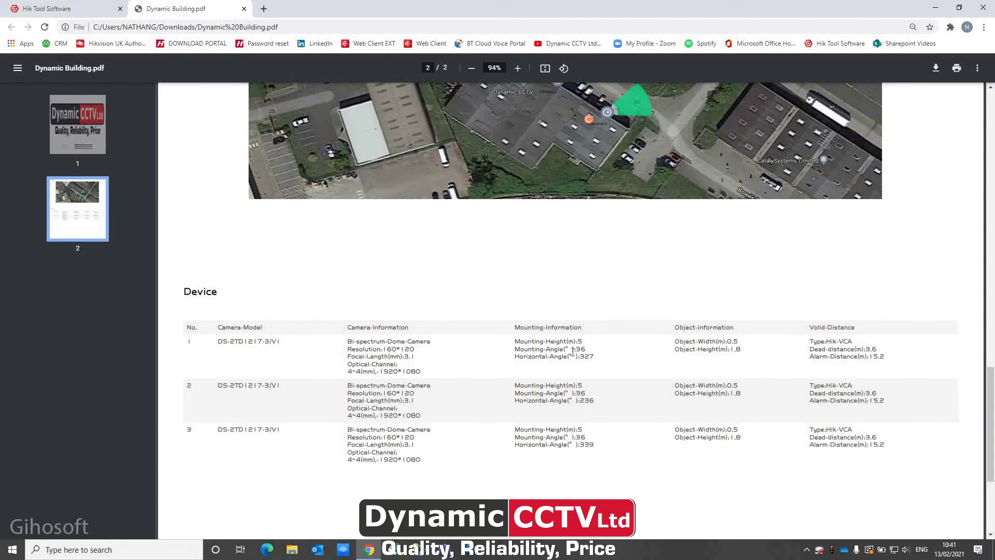
left_click(245, 9)
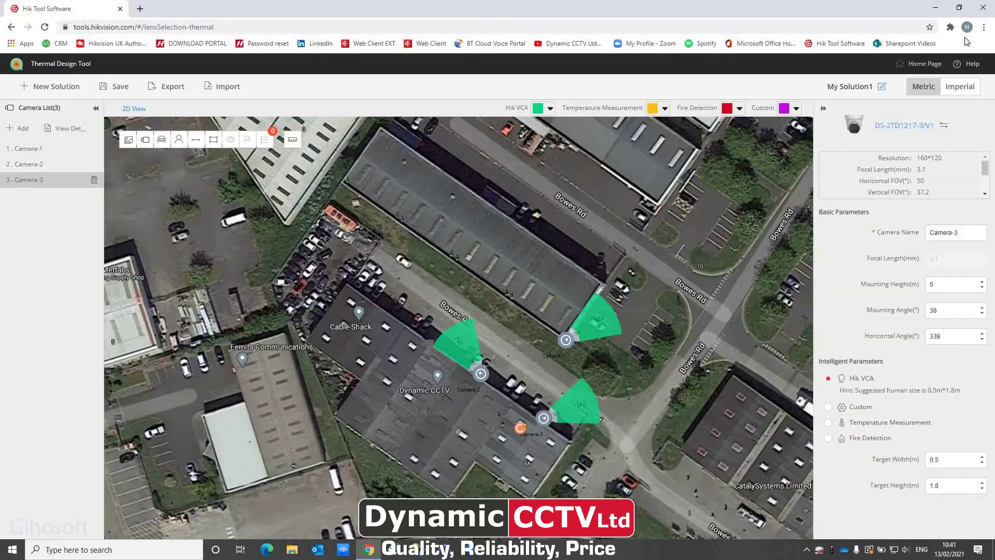
Open the Intercom Designer and configure an Apartment scene with the IP Solution and a Modular door station
left_click(915, 67)
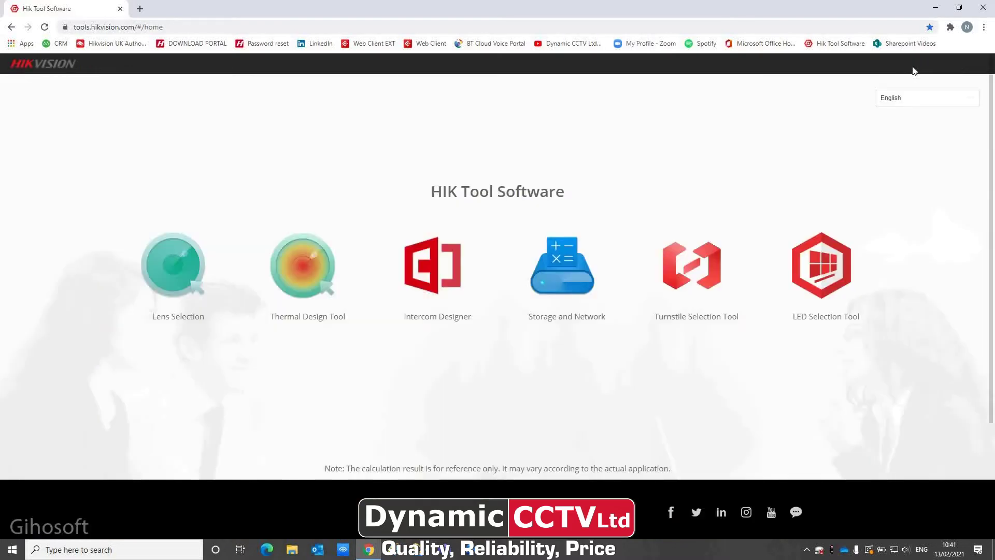
left_click(436, 281)
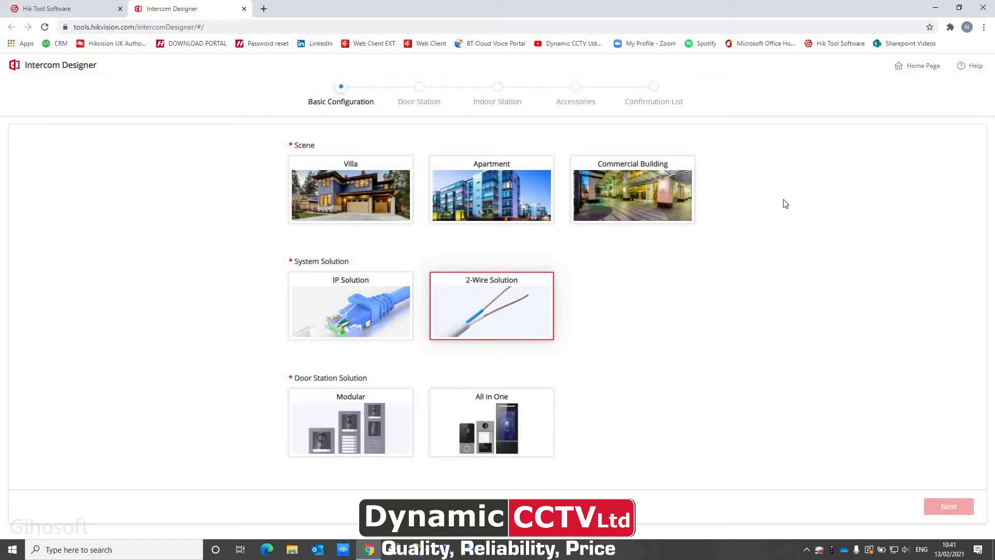
left_click(544, 184)
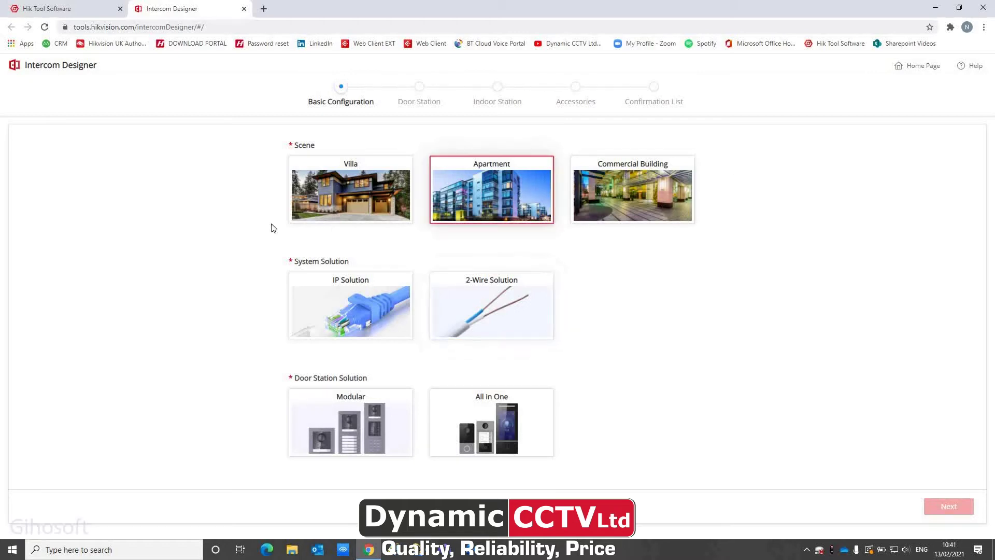
left_click(496, 215)
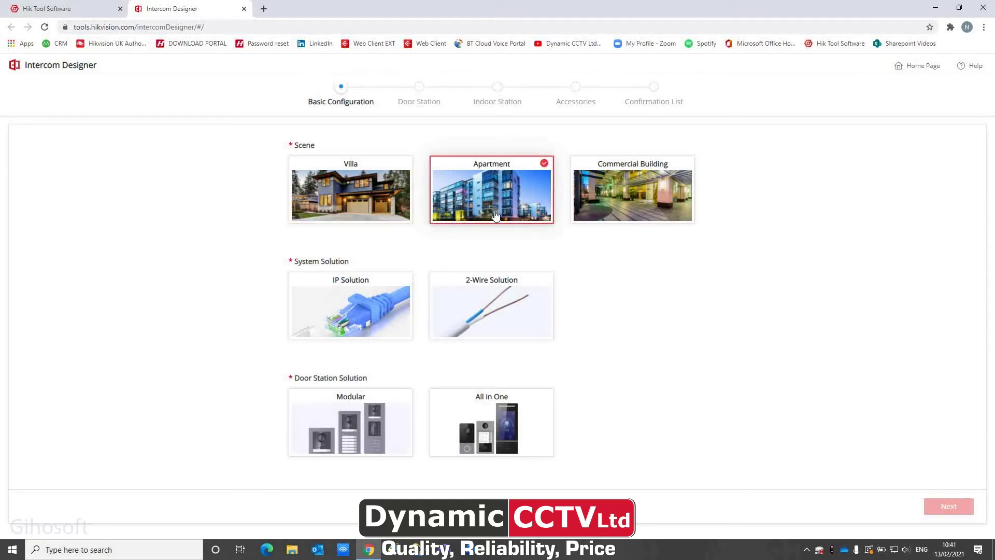
left_click(363, 300)
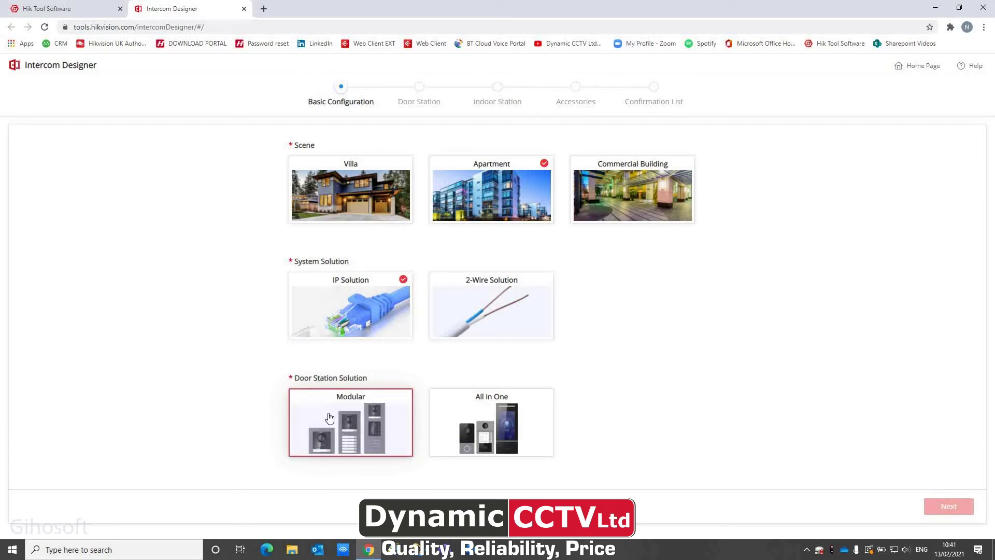
left_click(330, 417)
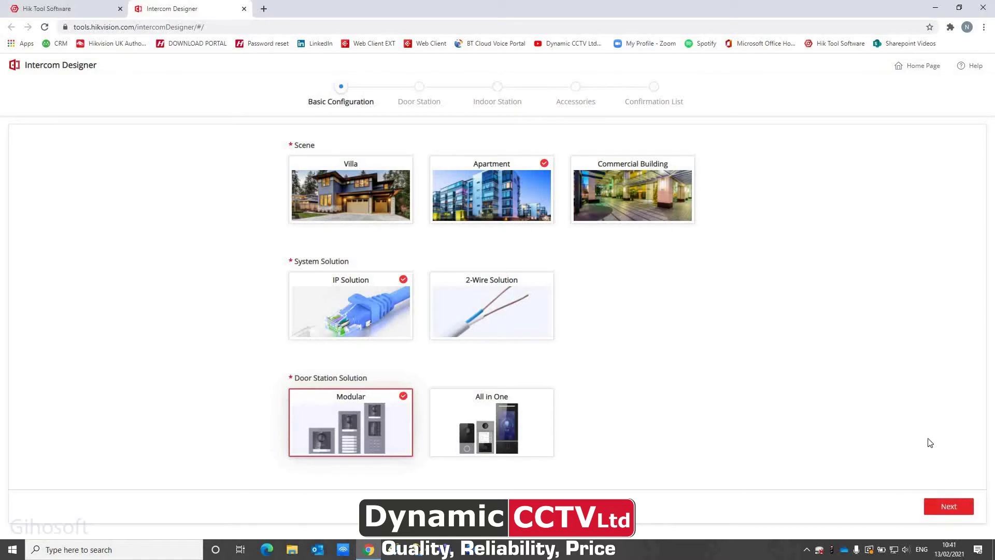
left_click(952, 506)
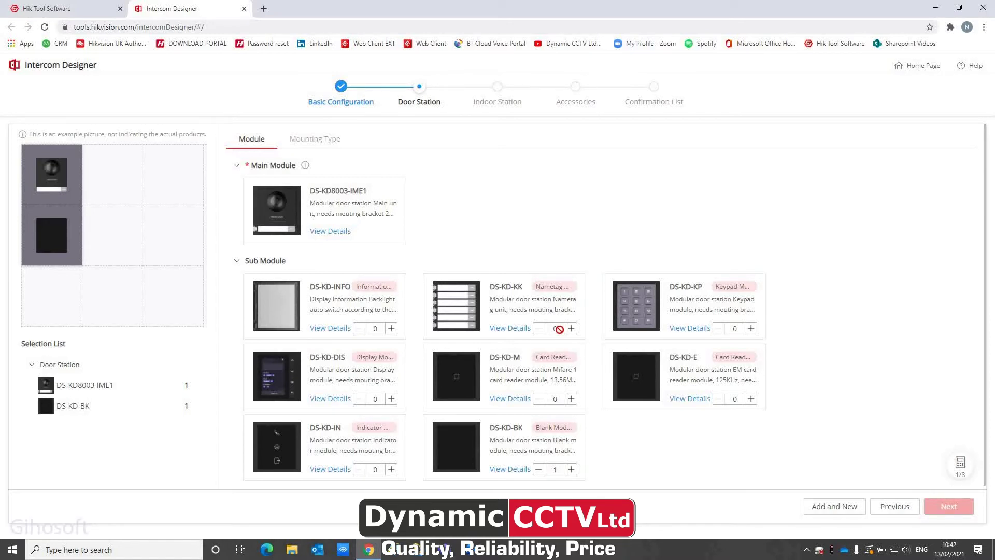
Add one DS-KD-KP keypad, one DS-KD-M card reader and one DS-KD-ACW3 surface mounting bracket to the door station
left_click(751, 328)
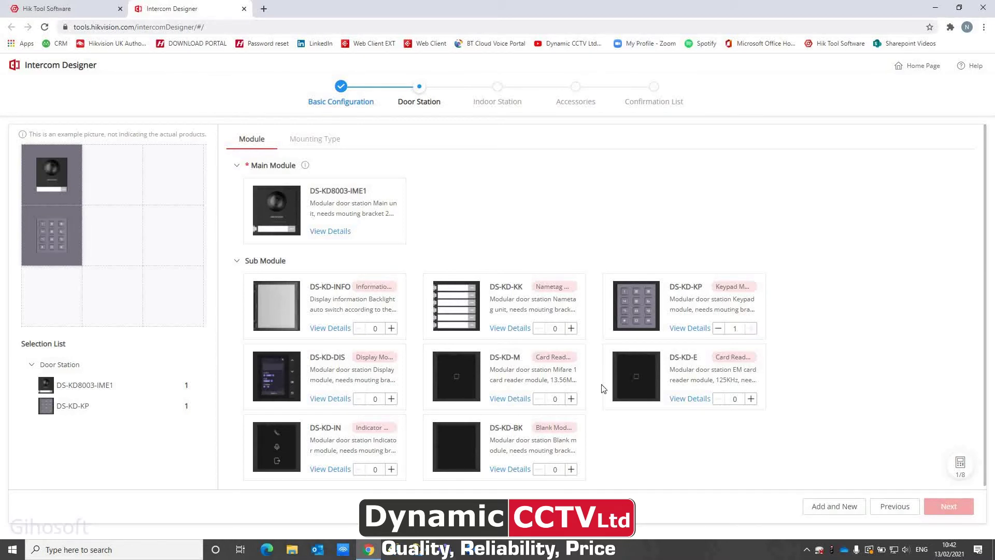
left_click(571, 399)
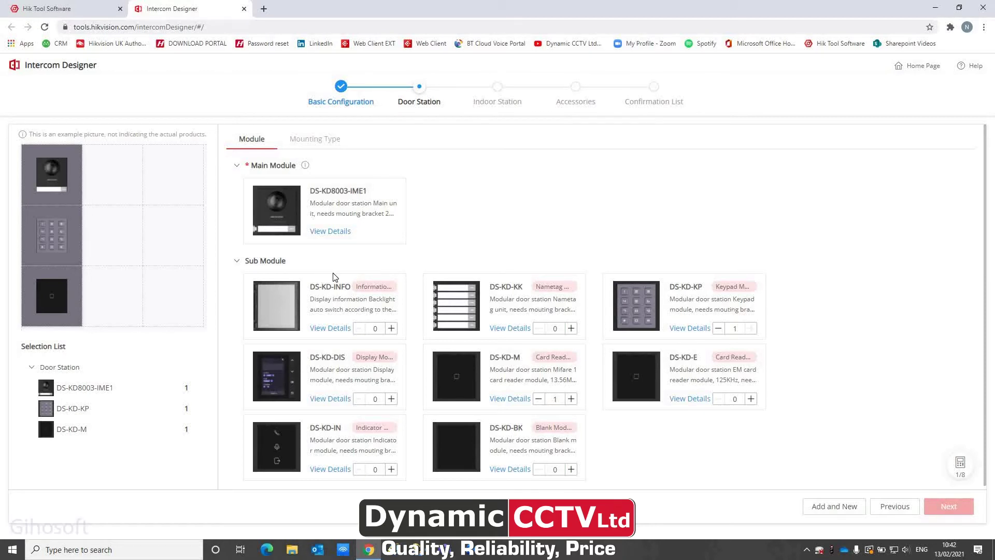
left_click(317, 137)
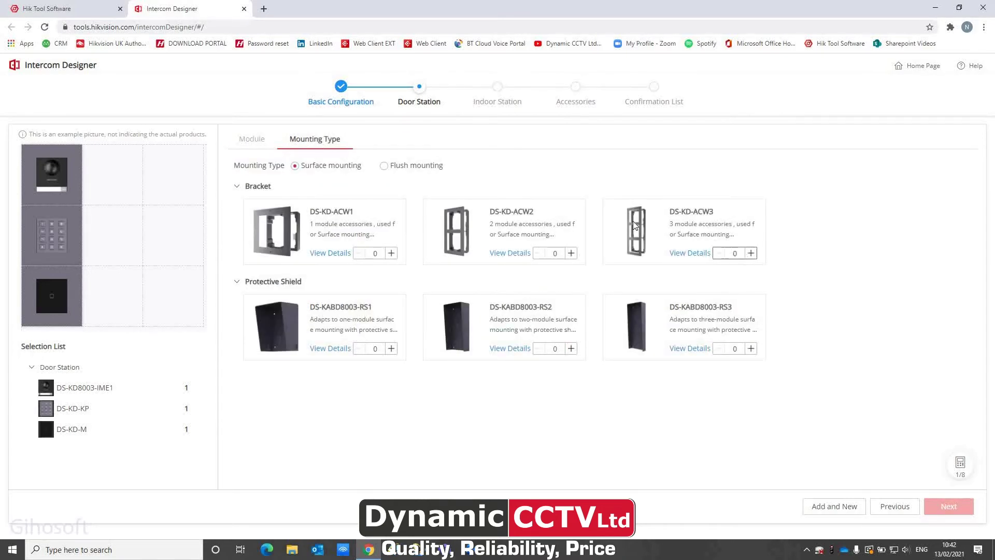
left_click(751, 253)
left_click(751, 253)
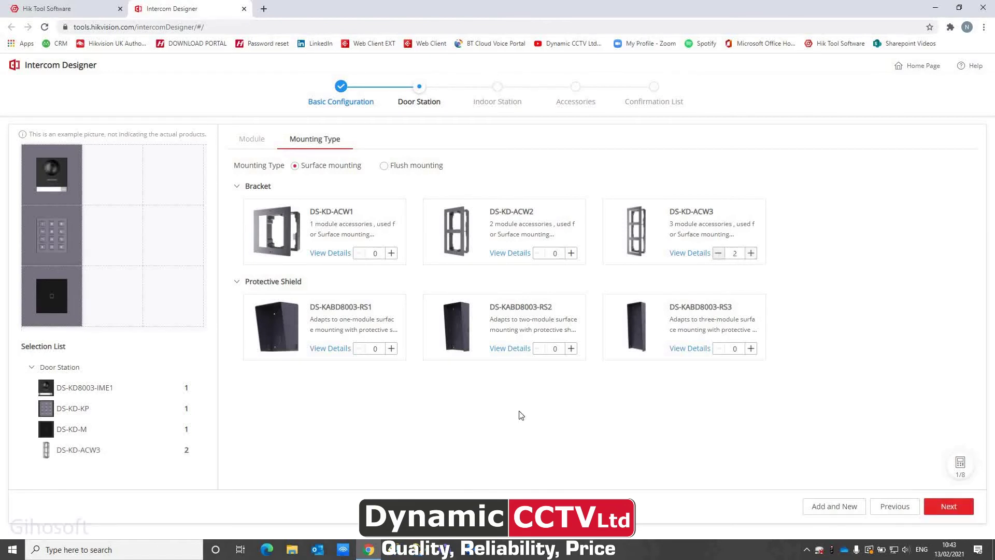
left_click(718, 253)
left_click(951, 509)
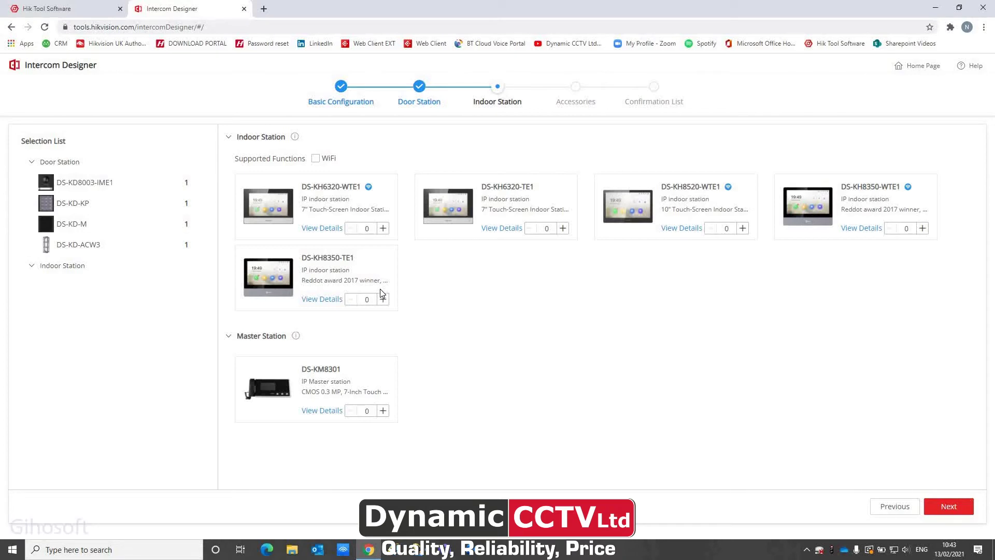
Filter the indoor stations to WiFi models and set the DS-KH8350-WTE1 quantity to 25
left_click(317, 159)
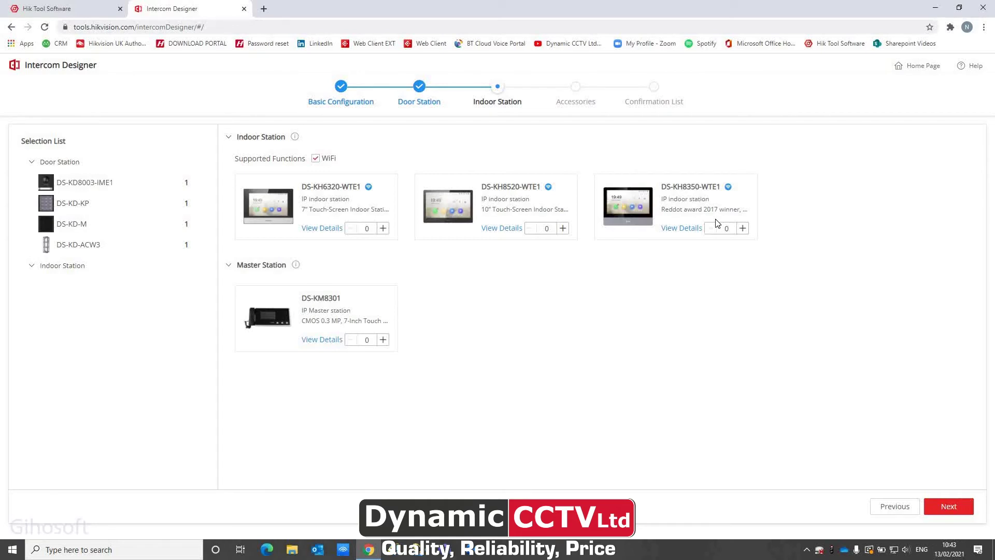
left_click(719, 231)
double_click(719, 232)
type("25")
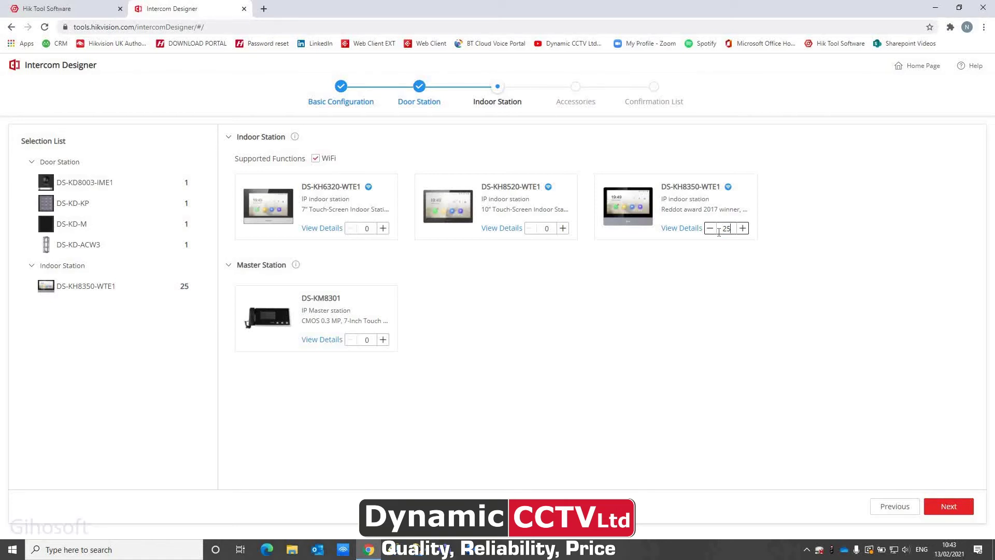
left_click(953, 507)
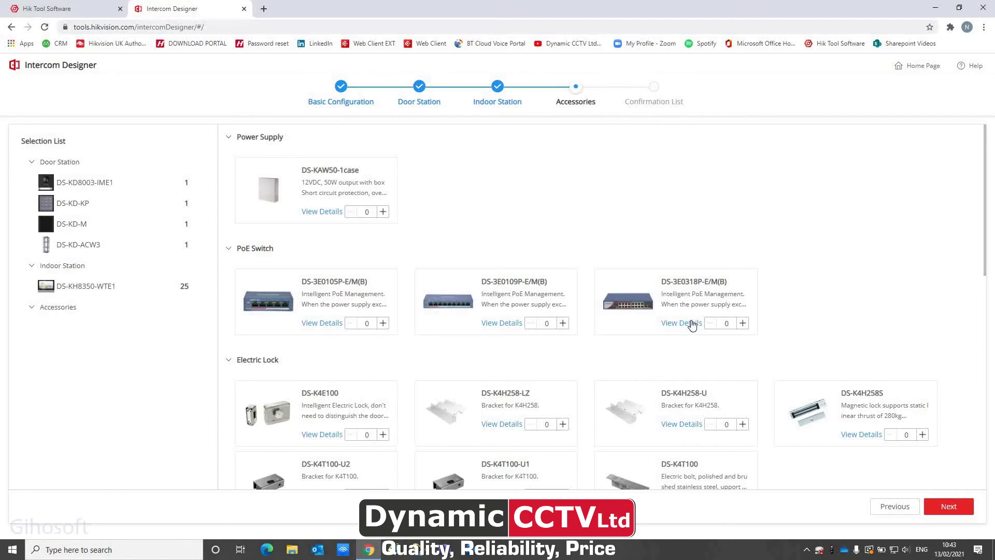
Add two DS-3E0318P-E/M(B) and two DS-3E0109P-E/M(B) PoE switches to the accessories
left_click(729, 323)
type("2")
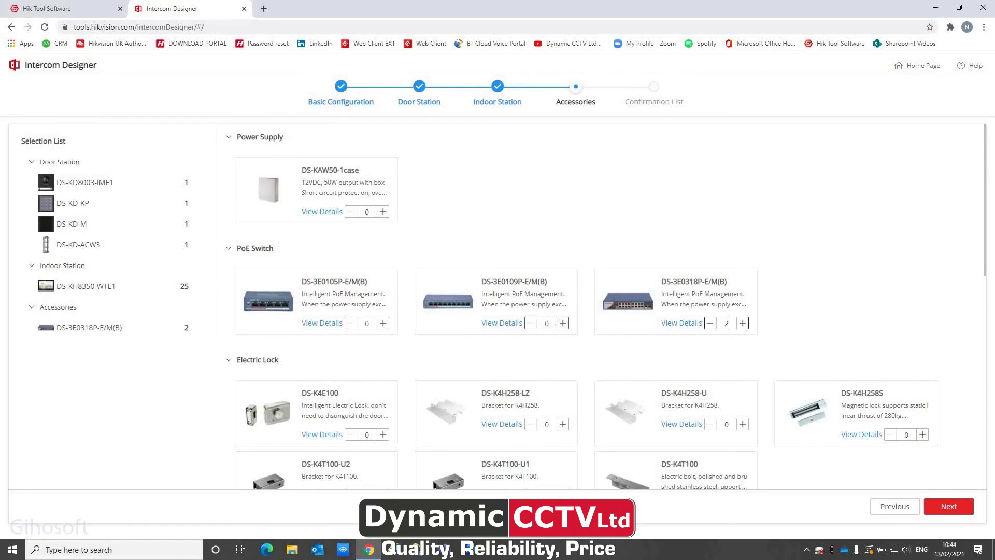
type("2")
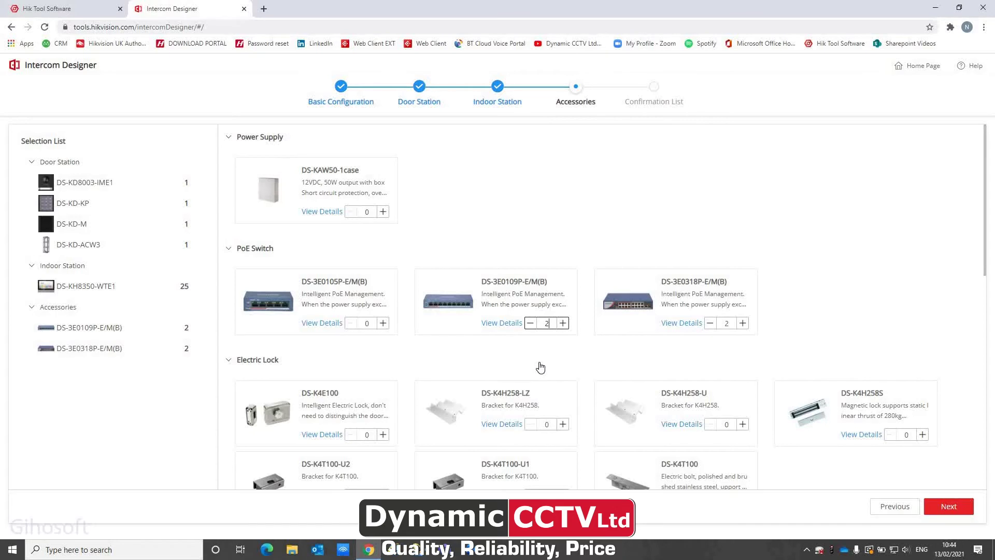
Add 50 IC S50 contactless smart cards to the accessories
scroll(540, 367, "down", 2)
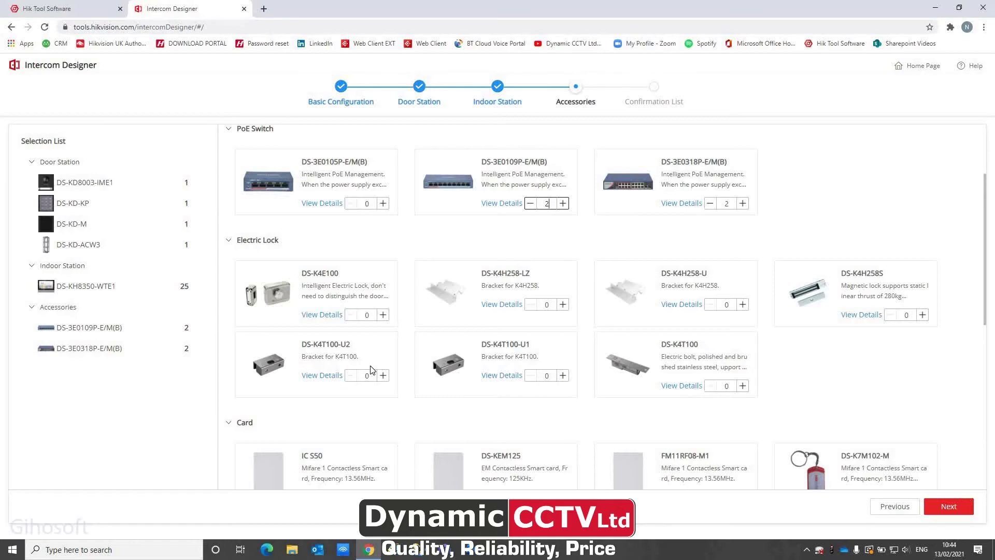
scroll(370, 369, "down", 1)
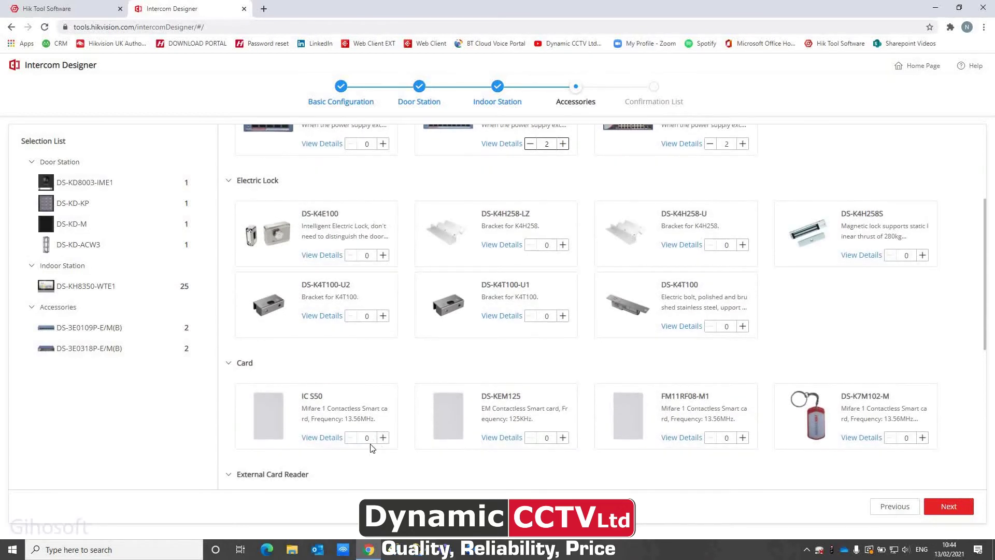
double_click(366, 439)
type("50")
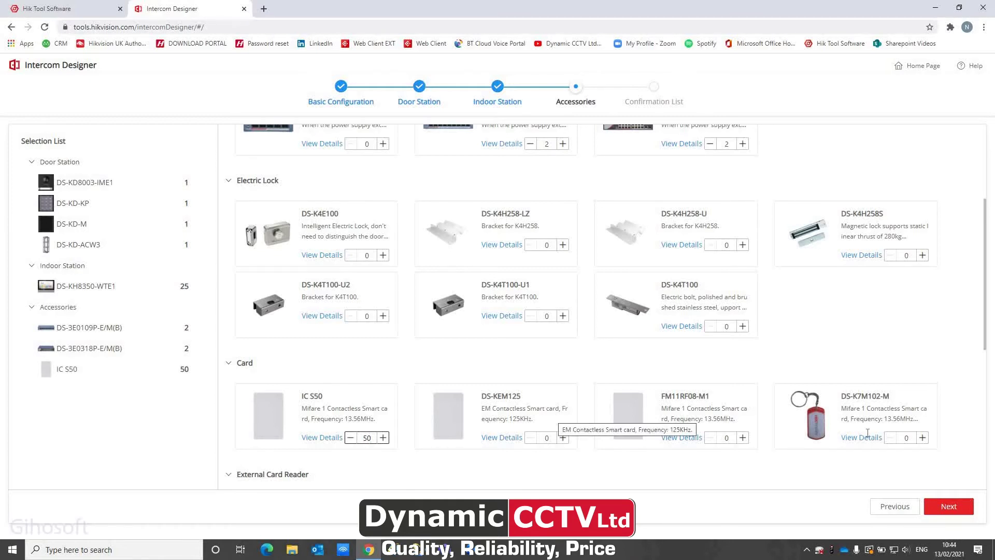
Proceed to the confirmation list and export the intercom equipment list as a PDF with the default logo
left_click(939, 508)
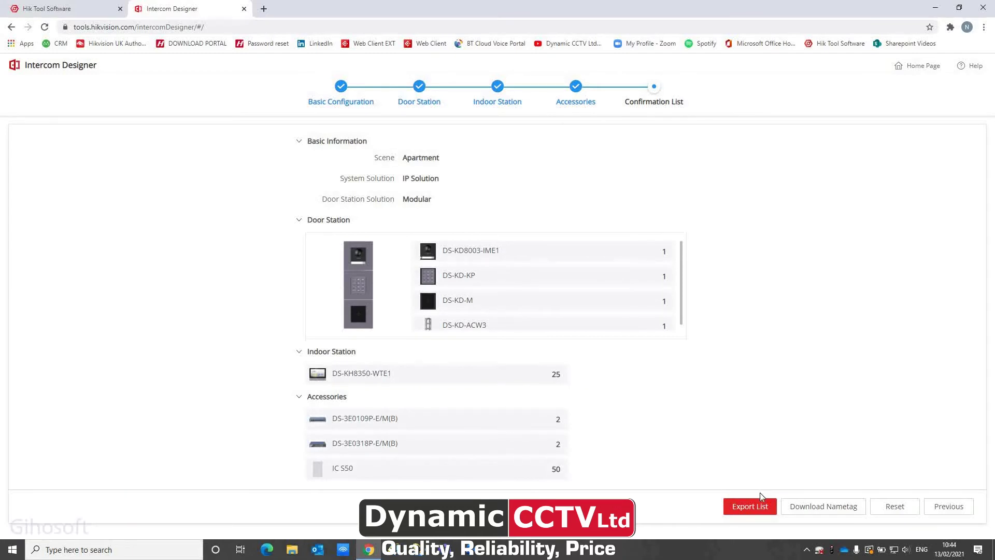
left_click(747, 508)
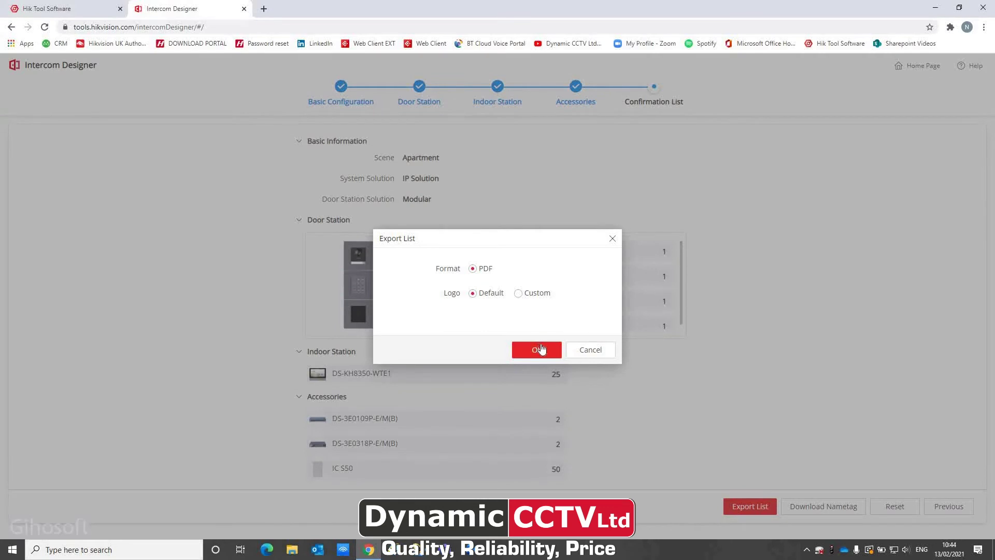
left_click(539, 352)
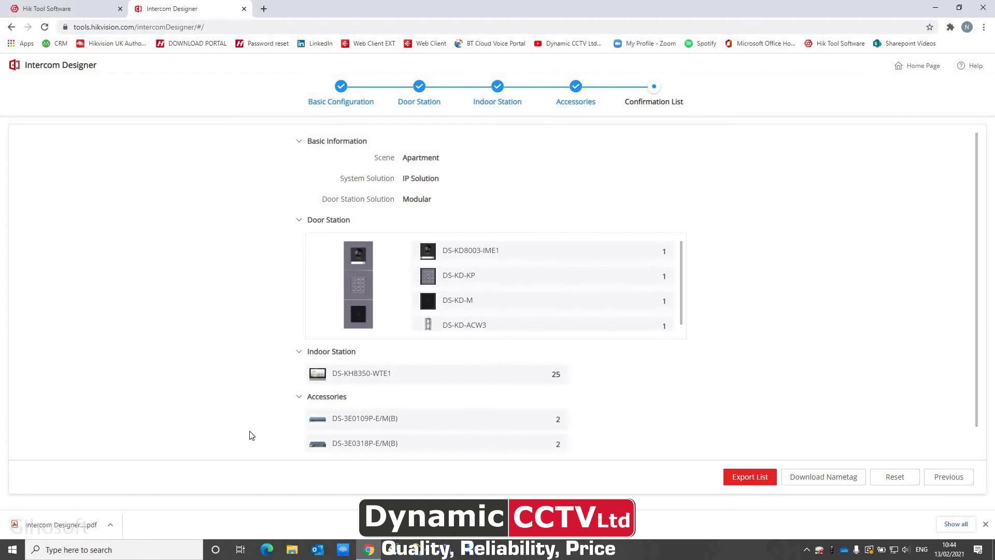
Open the exported Intercom Designer PDF and review its equipment tables, quantities and apartment system diagram
left_click(70, 533)
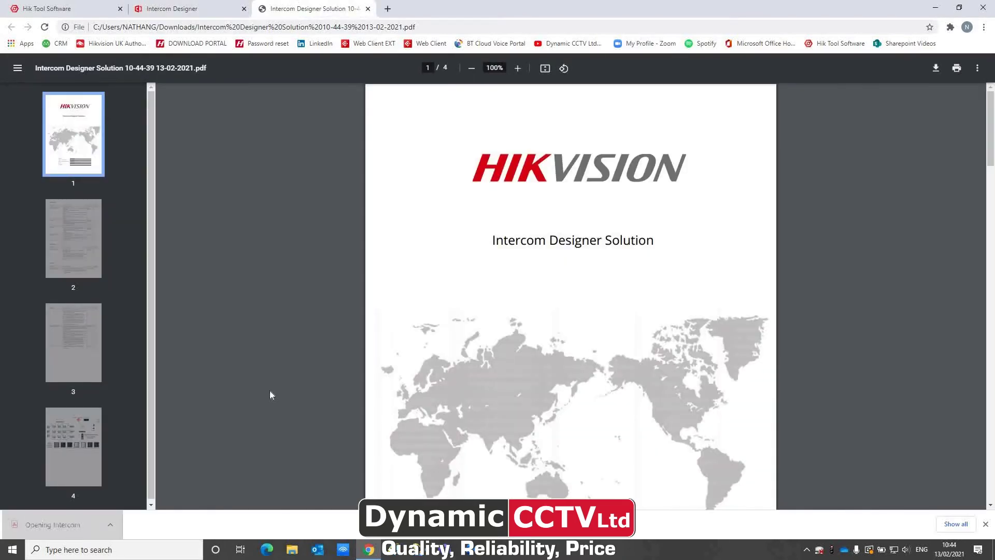
scroll(270, 395, "down", 10)
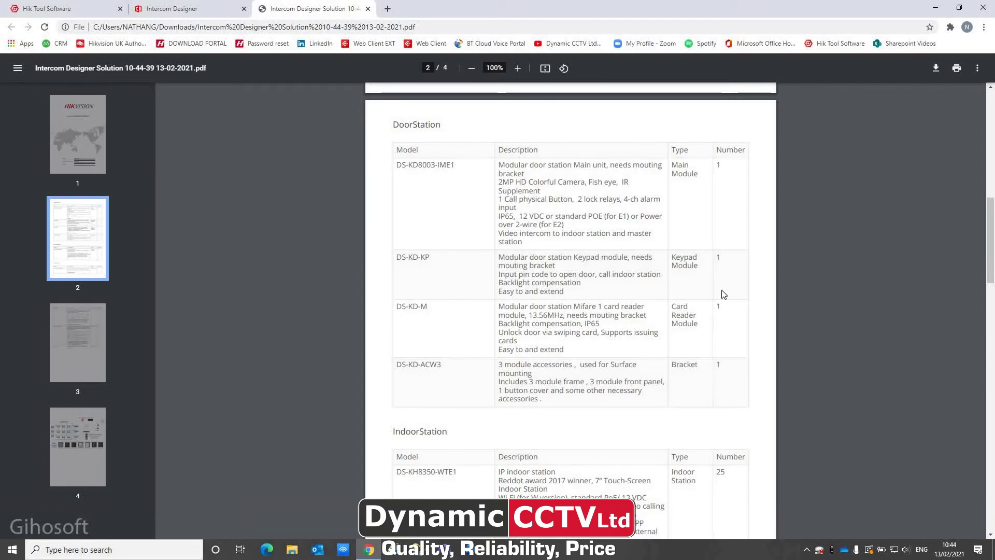
scroll(723, 357, "down", 1)
scroll(722, 357, "down", 12)
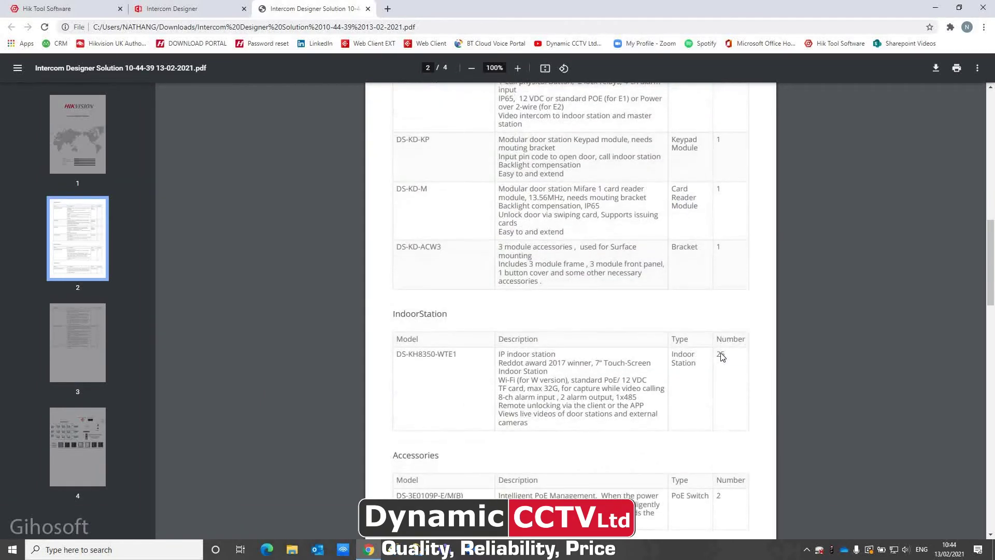
scroll(722, 357, "down", 13)
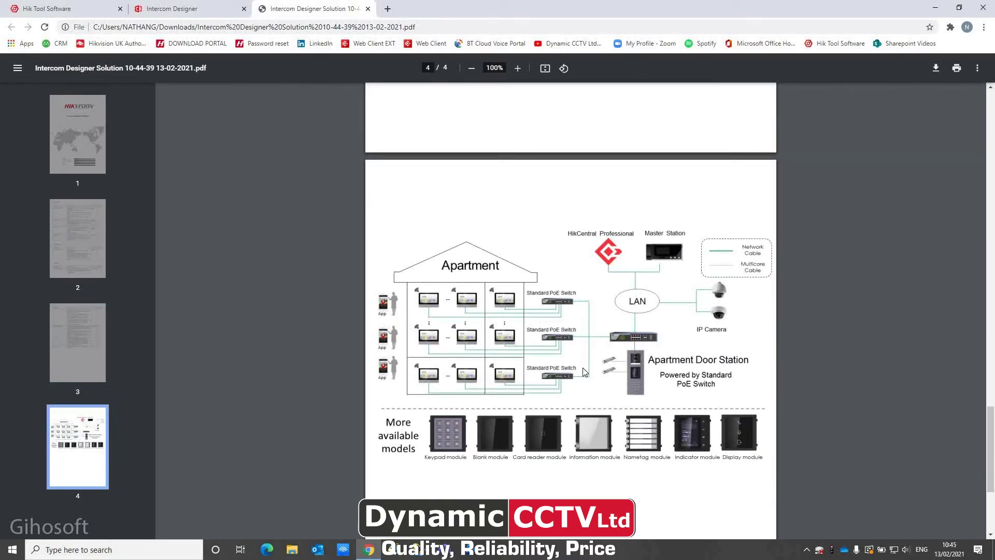
scroll(583, 371, "up", 20)
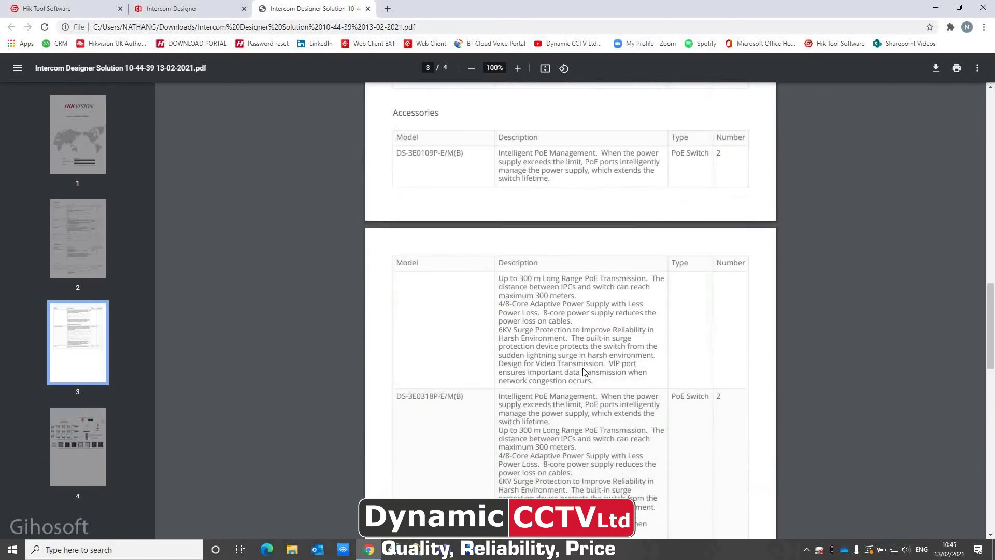
scroll(583, 371, "up", 3)
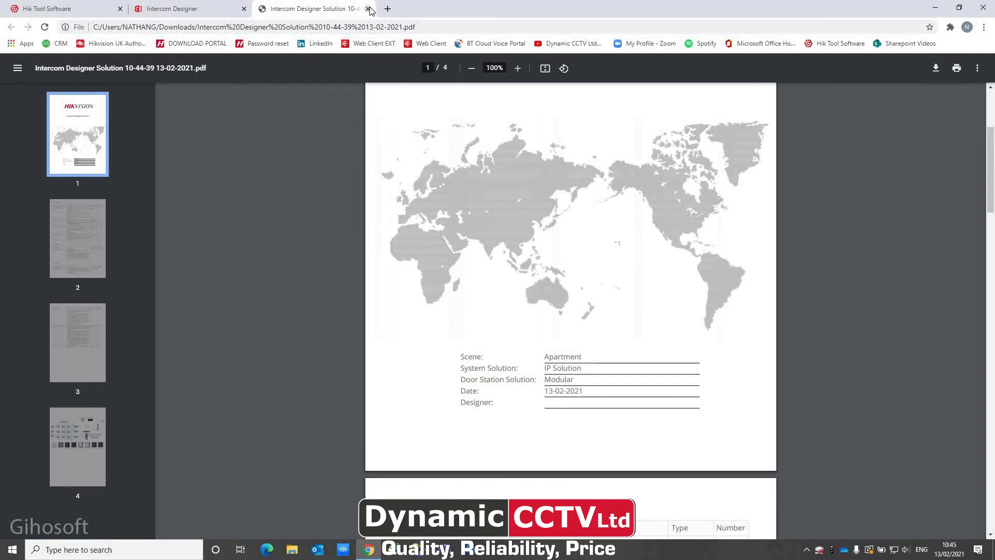
Close the exported PDF and leave the Intercom Designer to return to the HIK Tool Software home page
left_click(223, 10)
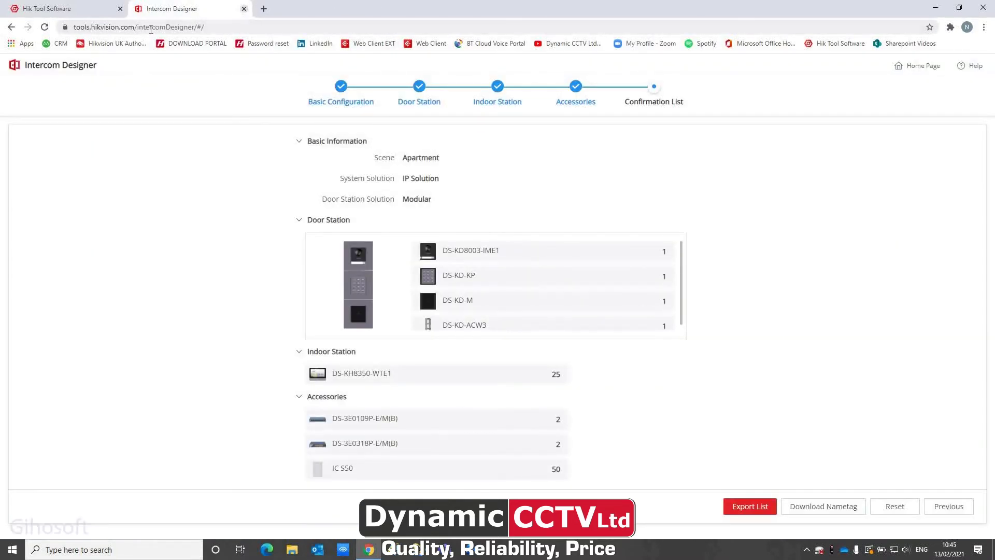
left_click(243, 11)
left_click(244, 10)
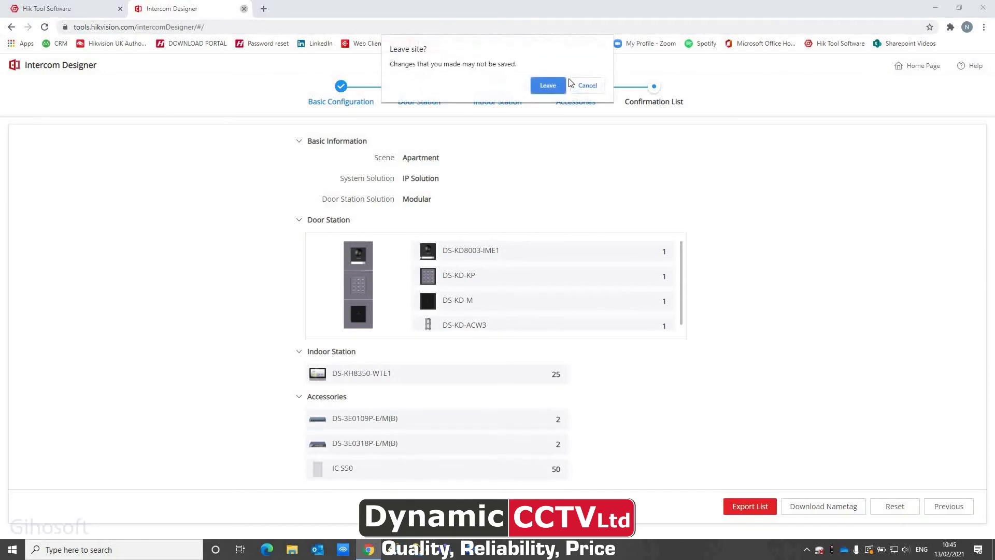
left_click(548, 86)
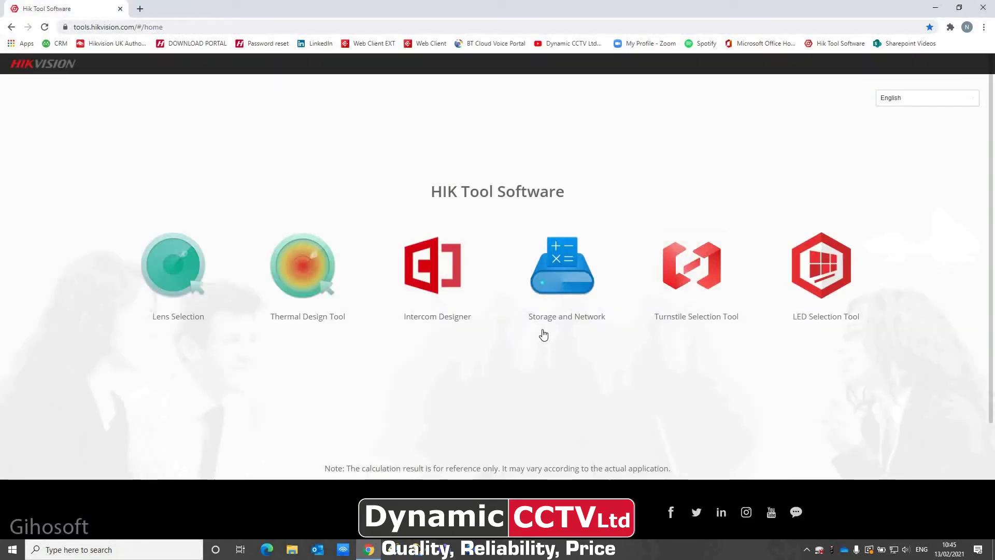
Open the Storage and Network tool in Calculation Mode
left_click(561, 275)
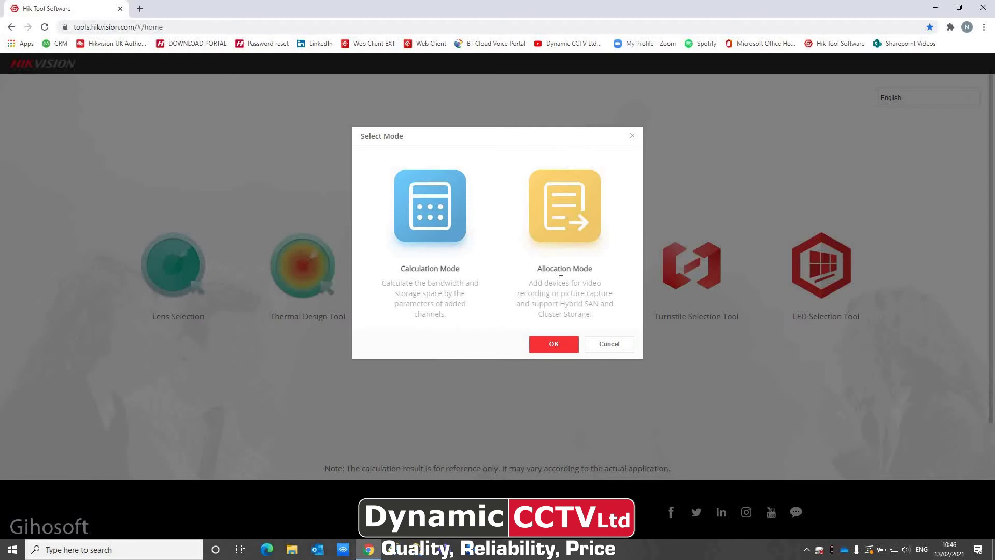
left_click(422, 234)
left_click(423, 234)
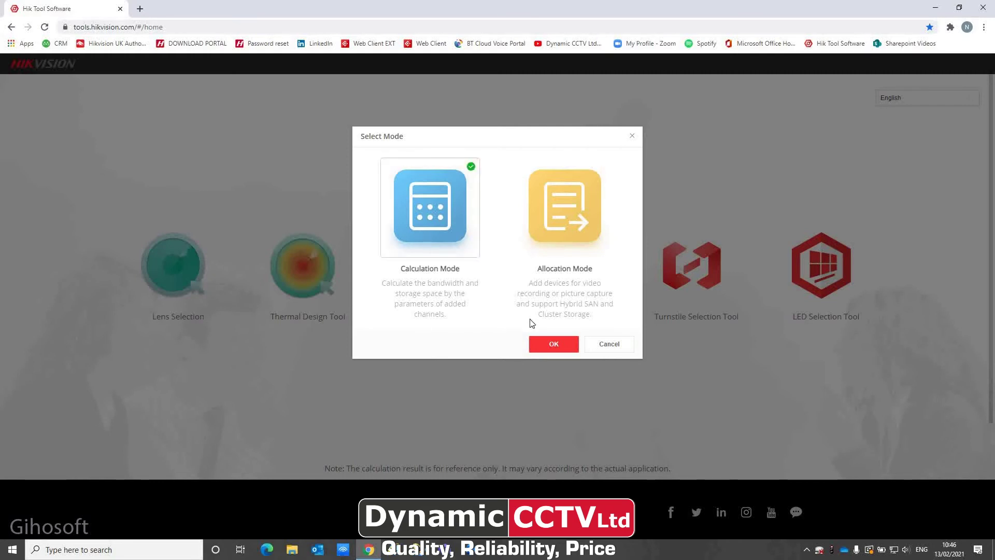
left_click(551, 349)
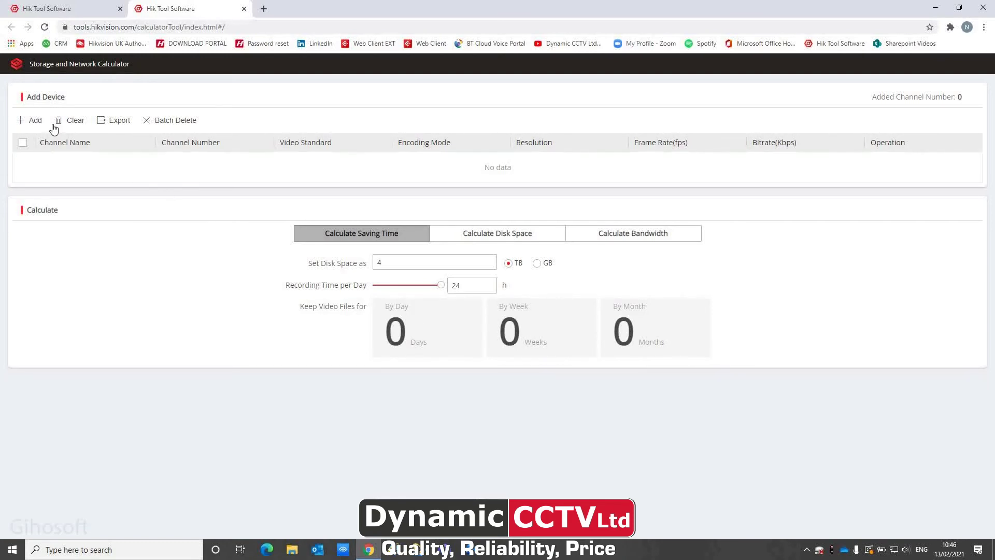
Add a device entry with 10 channels and set its encoding mode to H.265
left_click(21, 124)
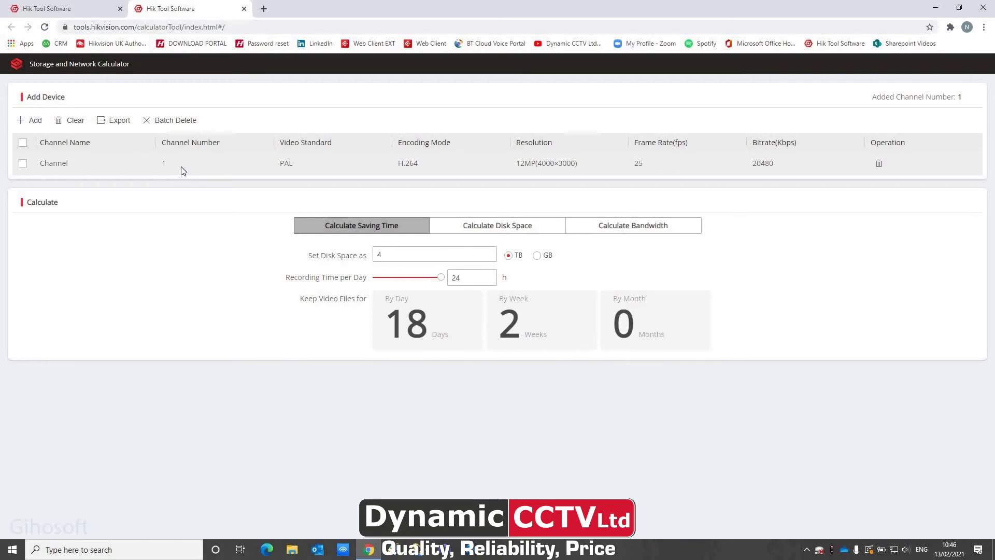
left_click(182, 166)
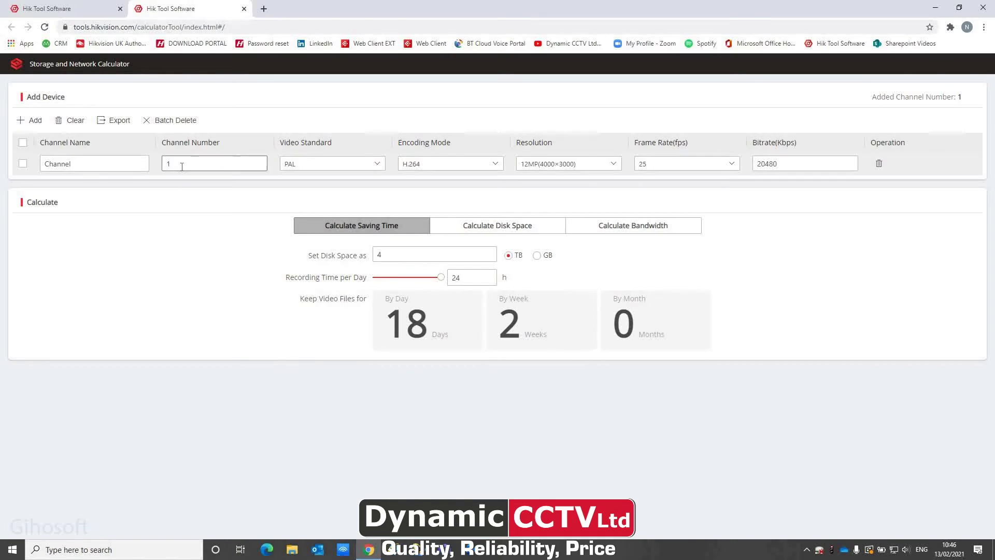
type("0")
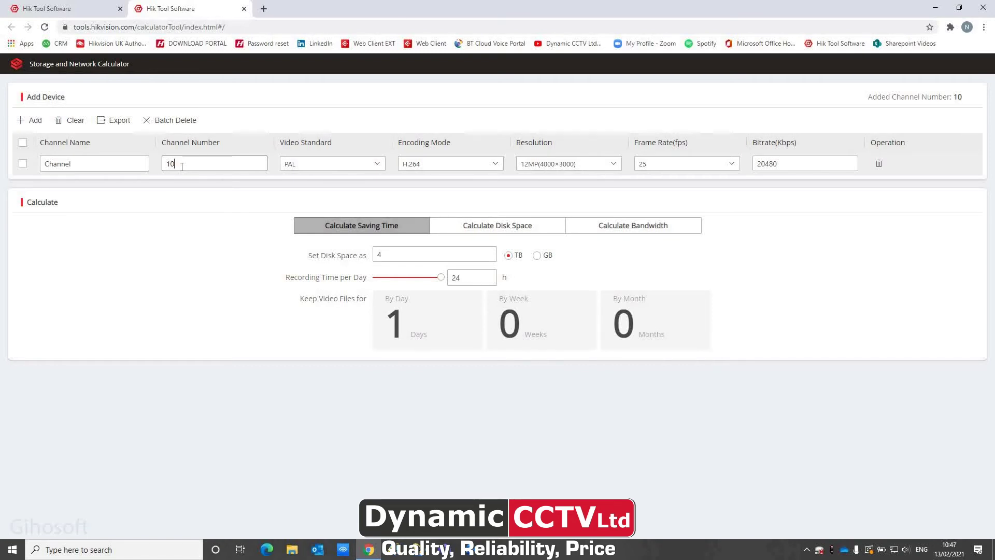
left_click(425, 172)
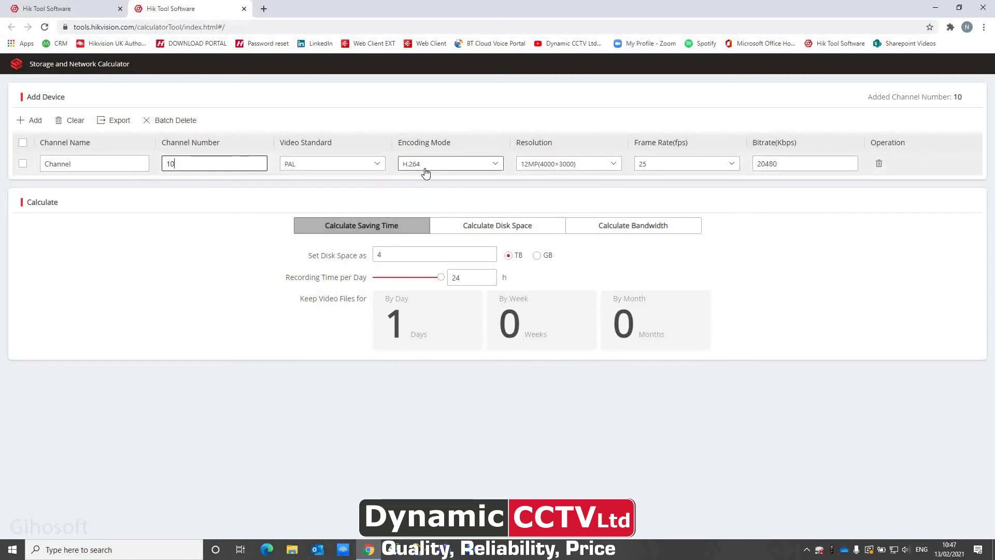
left_click(430, 219)
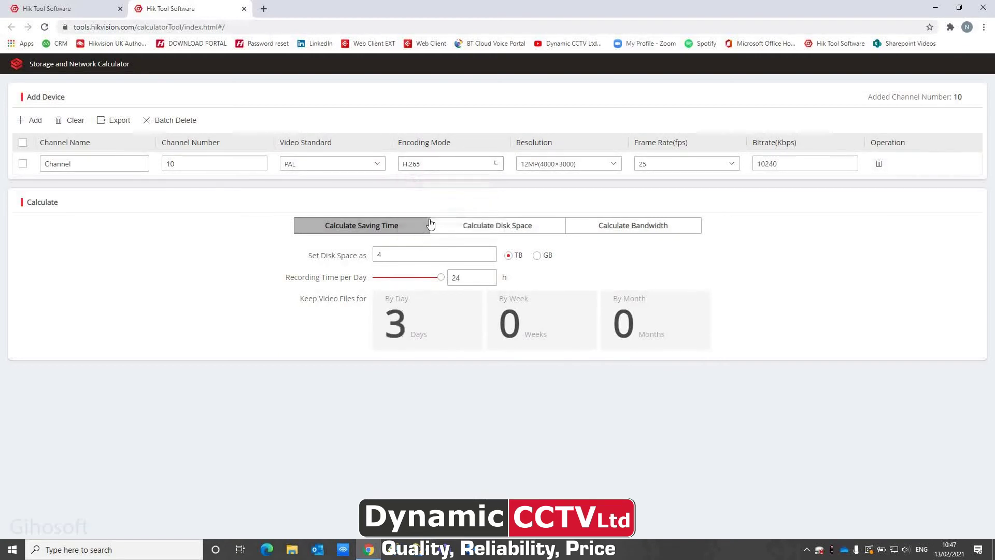
Set the 10-channel entry's resolution to 8MP (3840×2160) and its frame rate to 15 fps
left_click(565, 164)
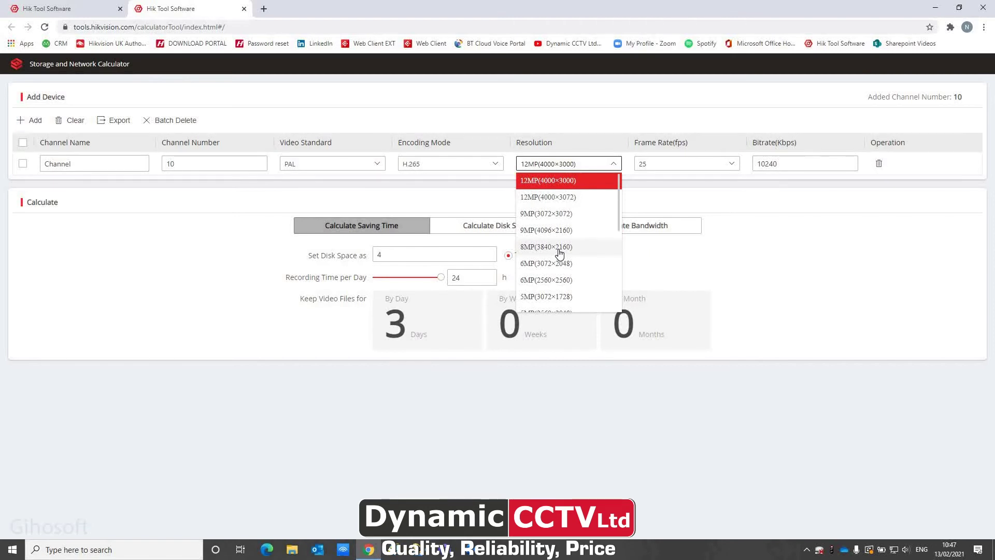
left_click(560, 248)
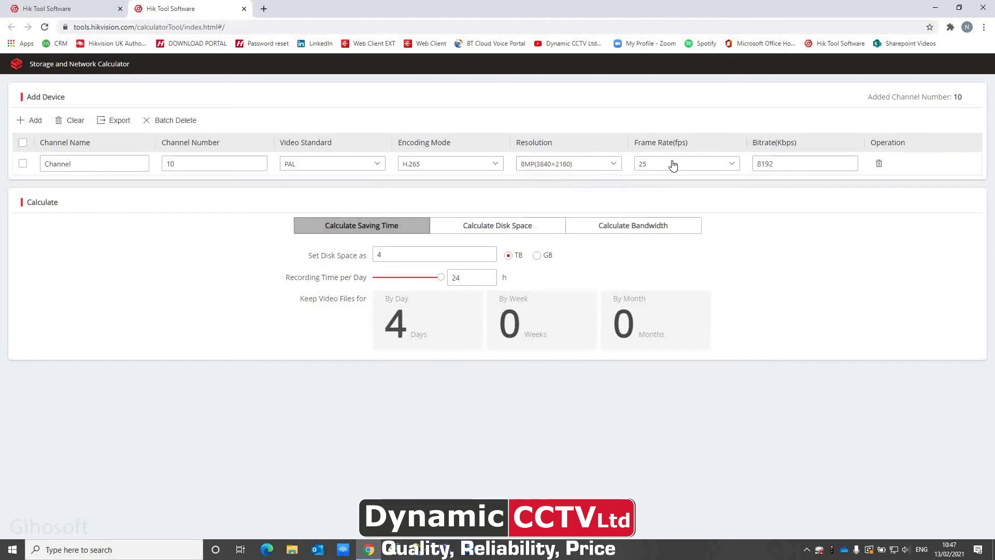
left_click(672, 164)
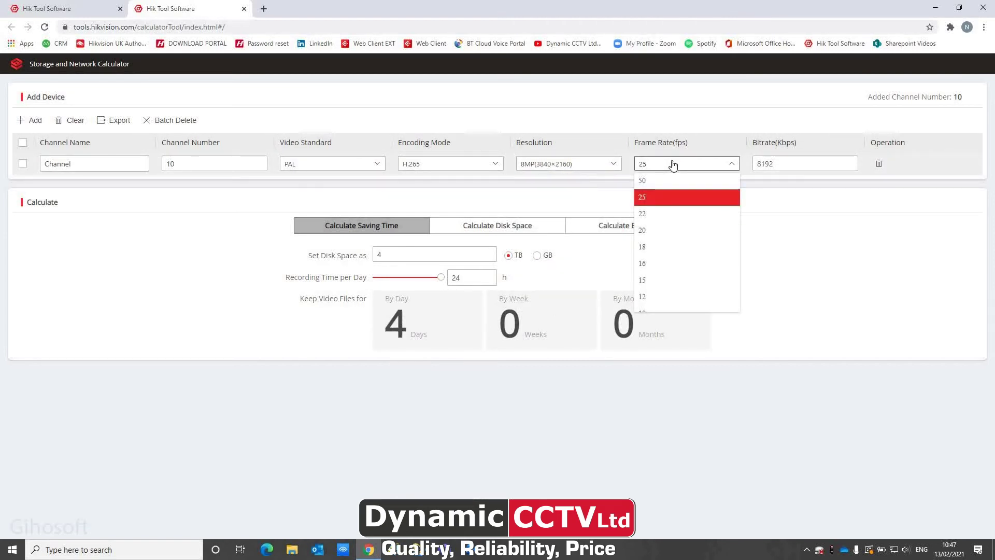
left_click(668, 284)
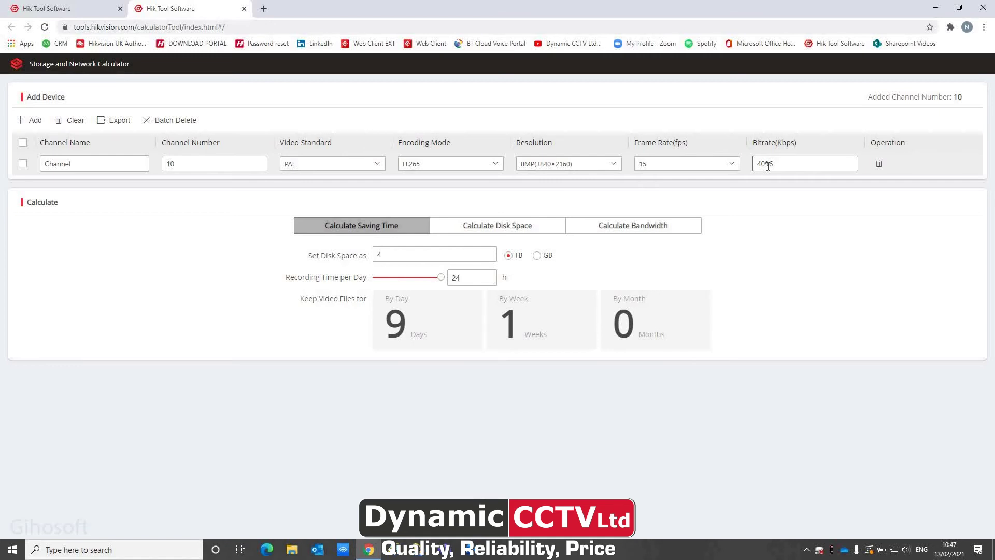
left_click_drag(784, 165, 750, 169)
left_click(790, 238)
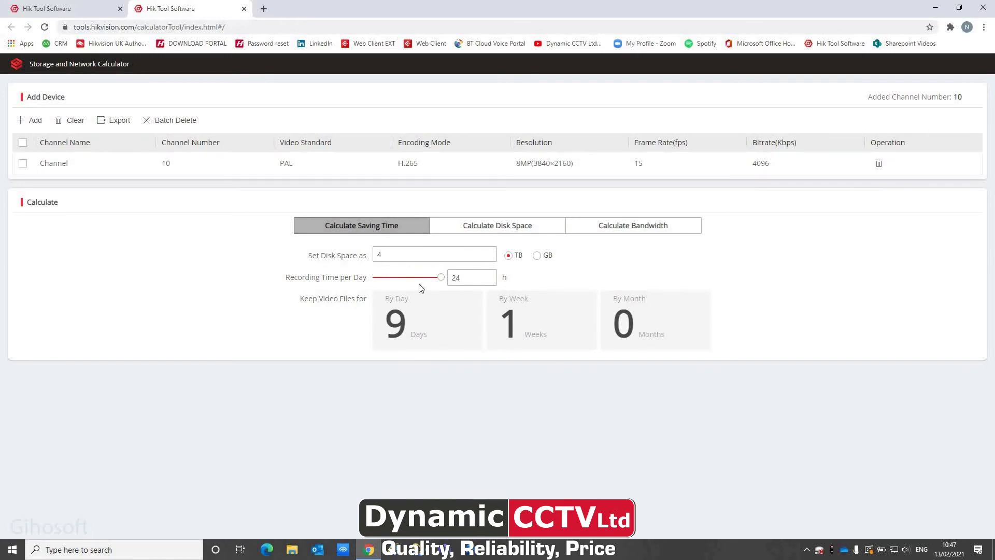
Calculate the disk space for a saving time of 31 days, and calculate the required bandwidth
left_click(402, 257)
left_click(482, 232)
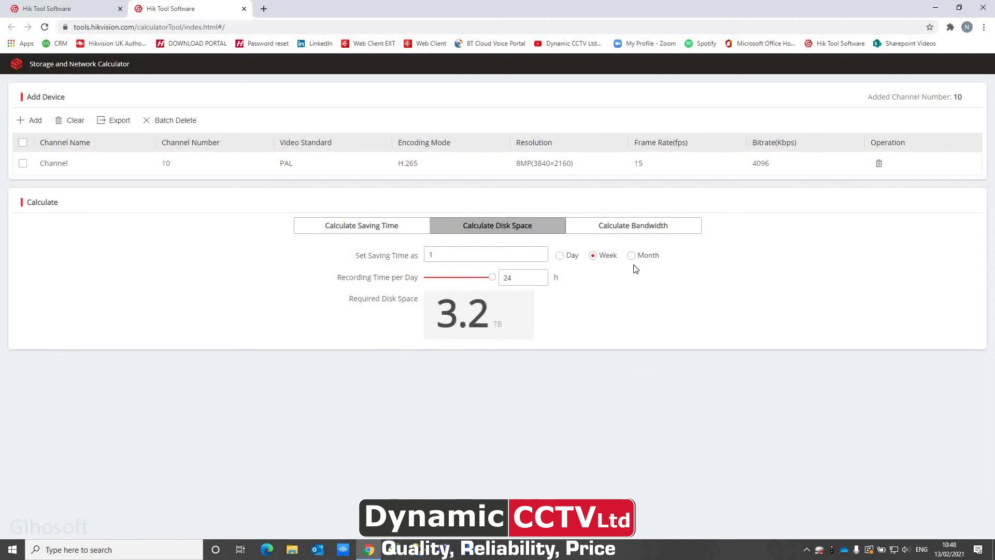
left_click(559, 256)
left_click(480, 255)
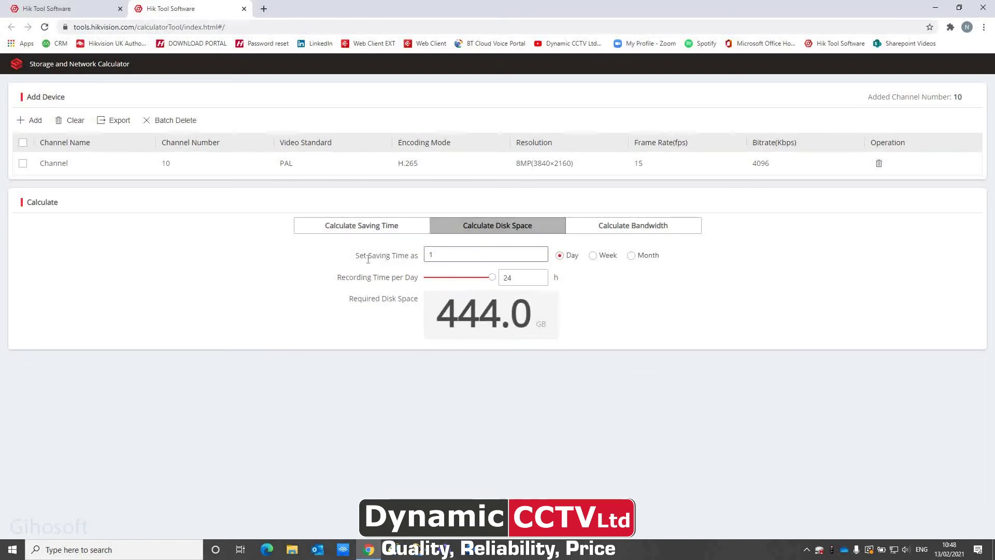
key("ctrl+a")
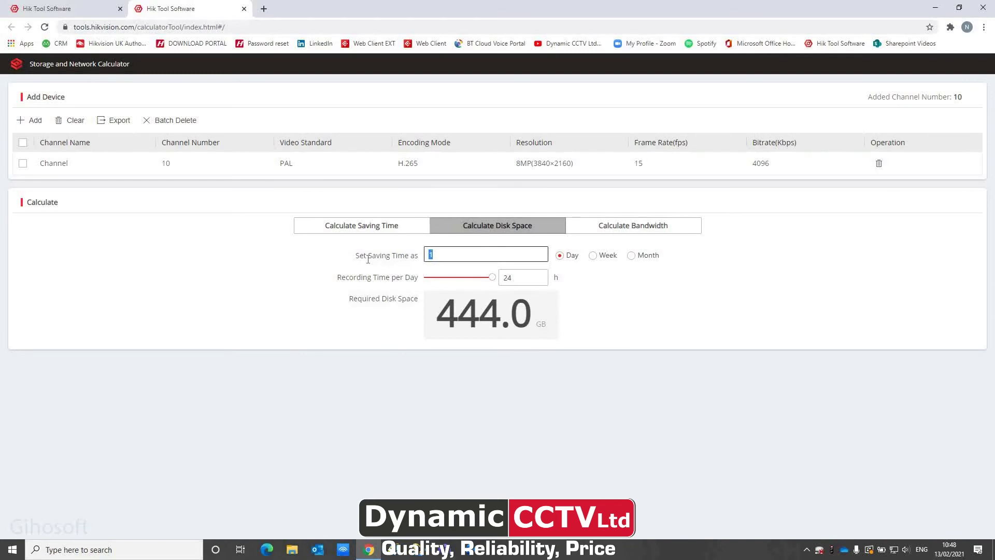
type("31")
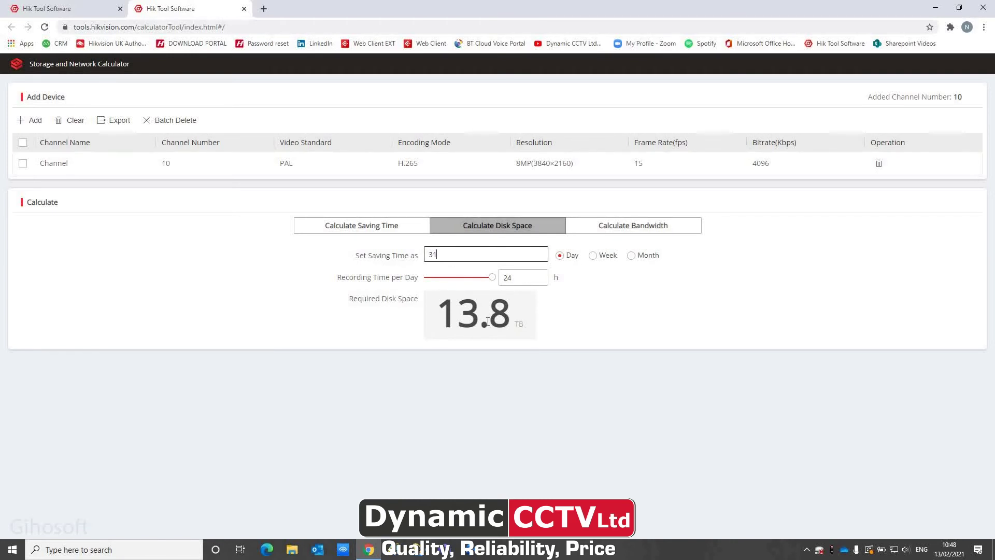
left_click(673, 227)
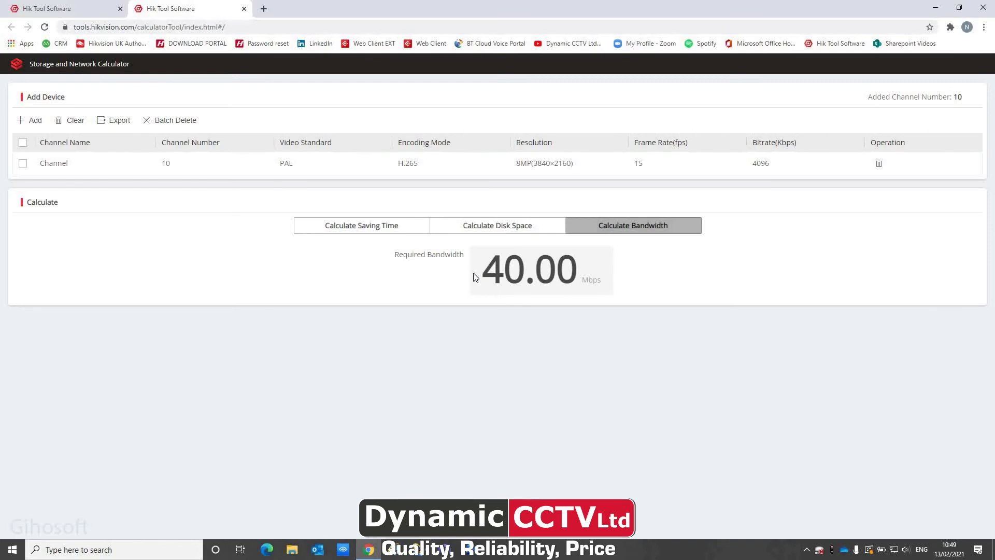
Add a second device entry with 10 channels and set its encoding mode to H.265
left_click(35, 126)
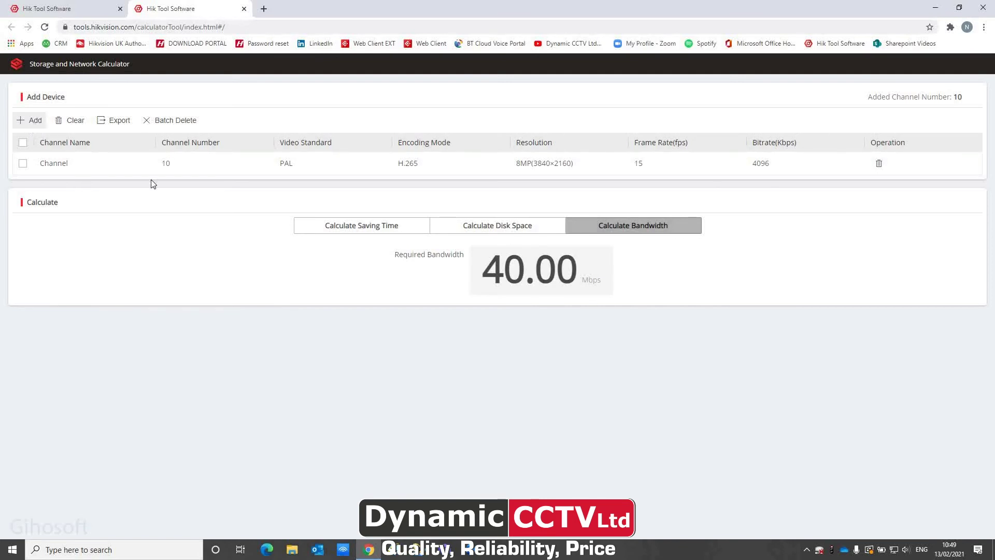
left_click(178, 169)
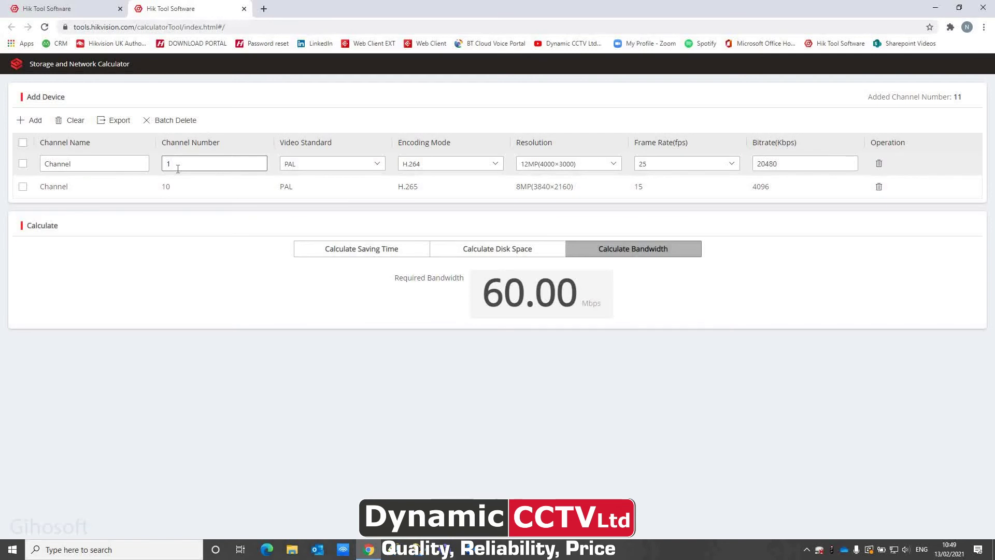
type("0")
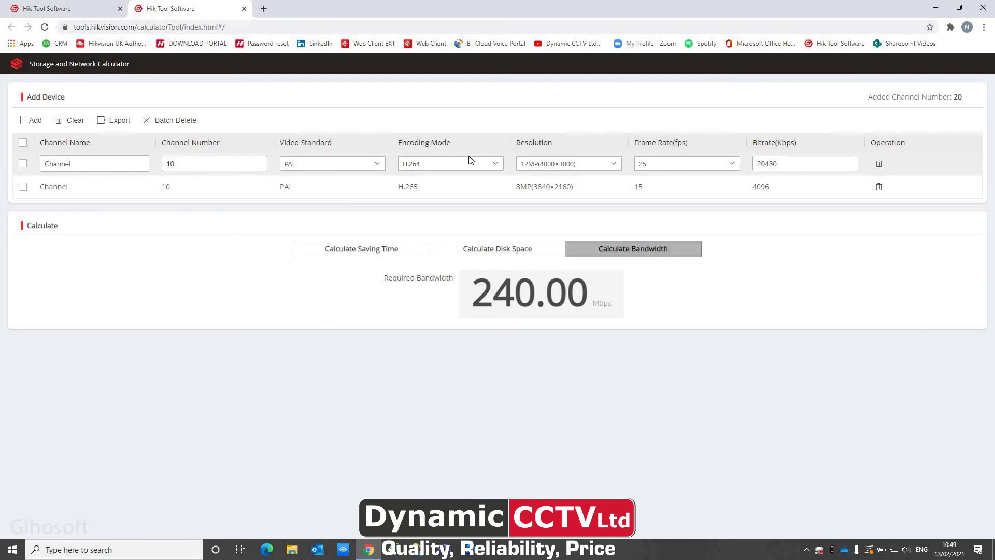
left_click(493, 163)
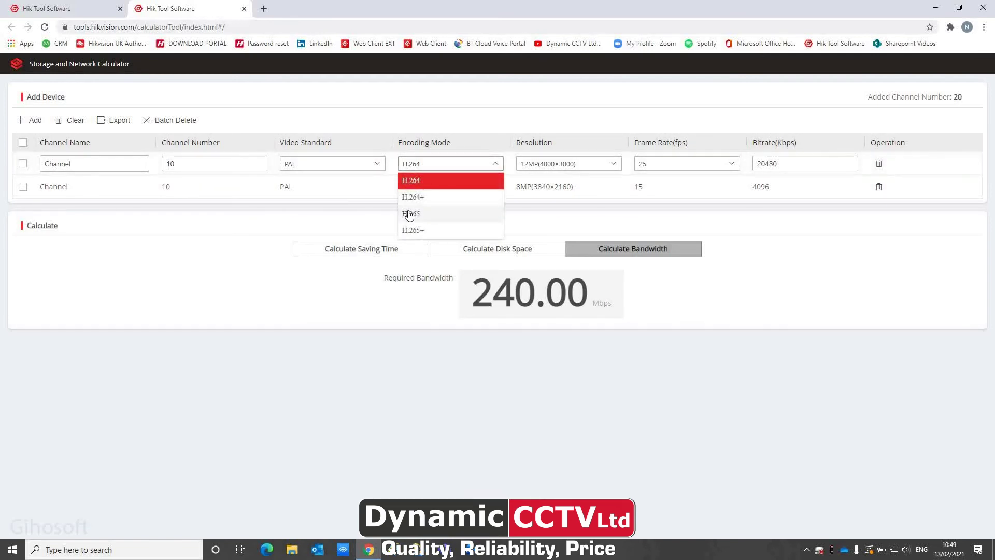
left_click(410, 214)
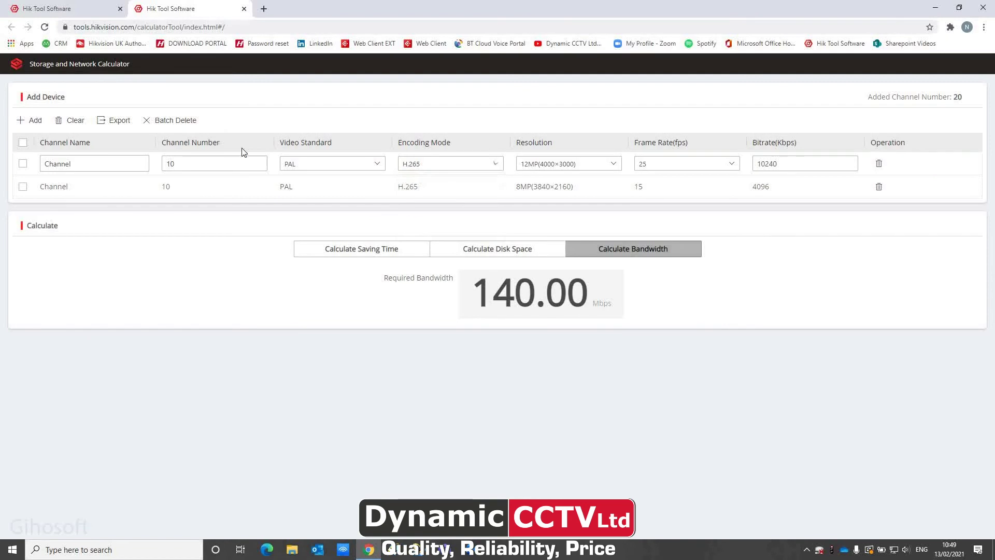
Set the second 10-channel entry's resolution to 1080P (1920×1080) and calculate the required disk space
left_click(558, 167)
scroll(561, 250, "down", 3)
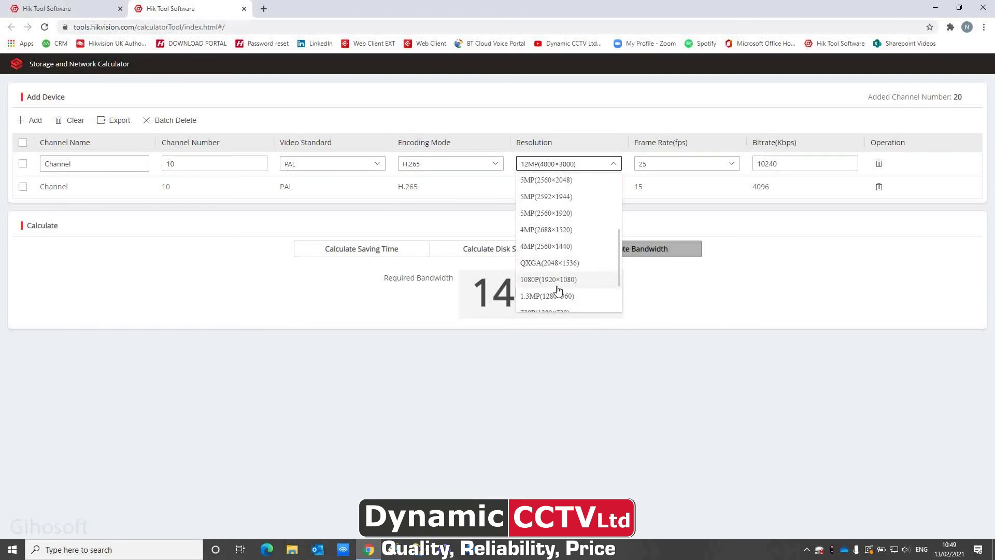
left_click(556, 280)
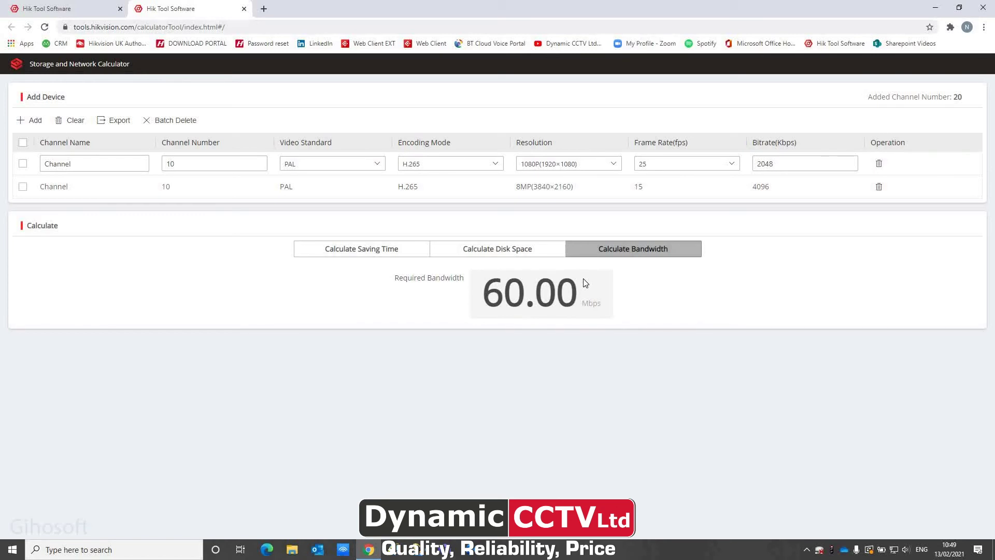
left_click(508, 259)
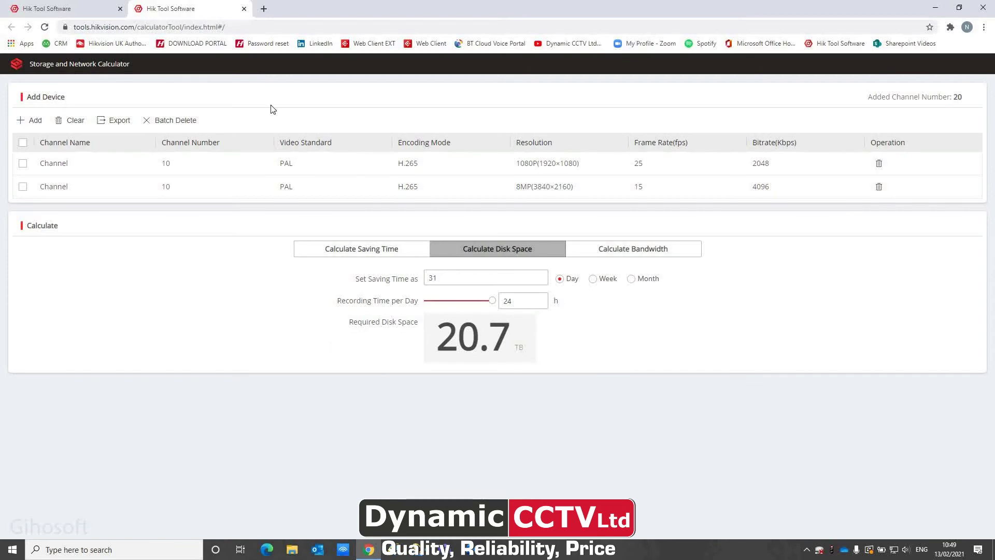
Close the storage calculator, dismiss its mode selection, and open the Turnstile Selection Tool
left_click(243, 11)
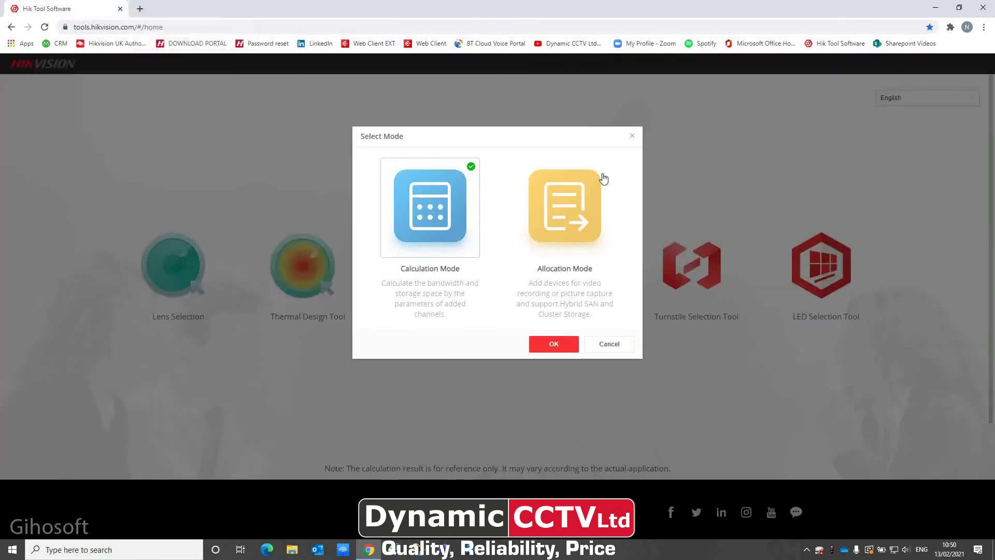
left_click(608, 346)
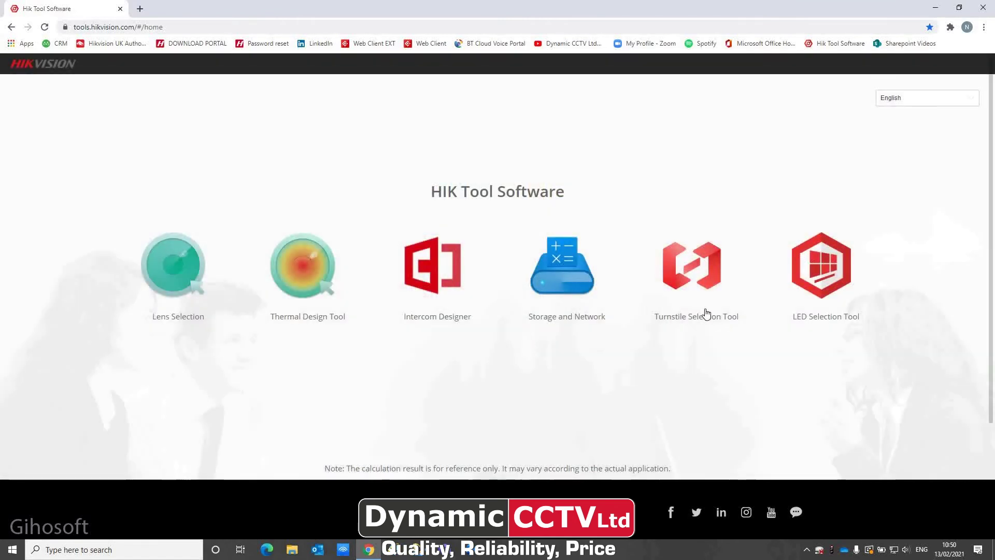
left_click(702, 281)
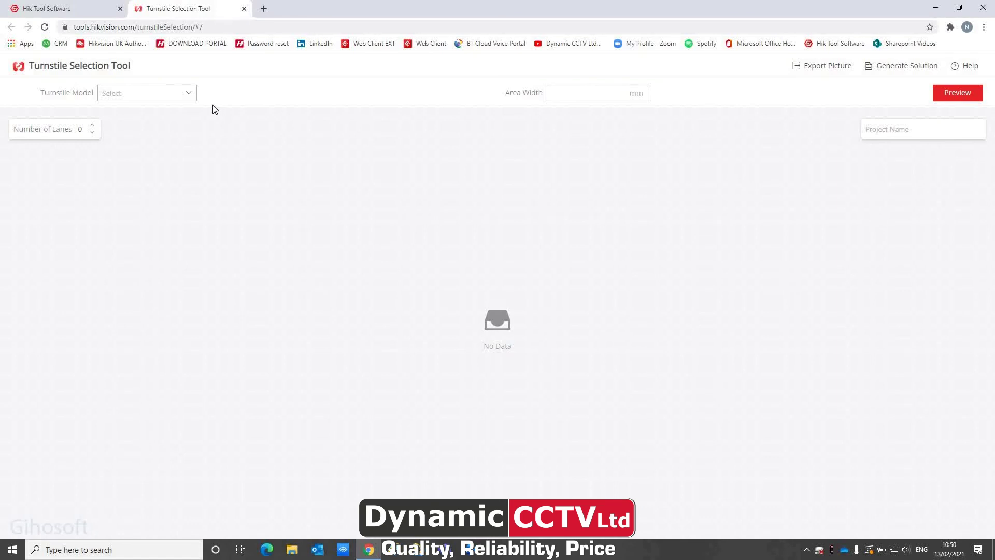
Choose turnstile model DS-K3B601A with an area width of 2000 mm and preview the lane layout
left_click(188, 99)
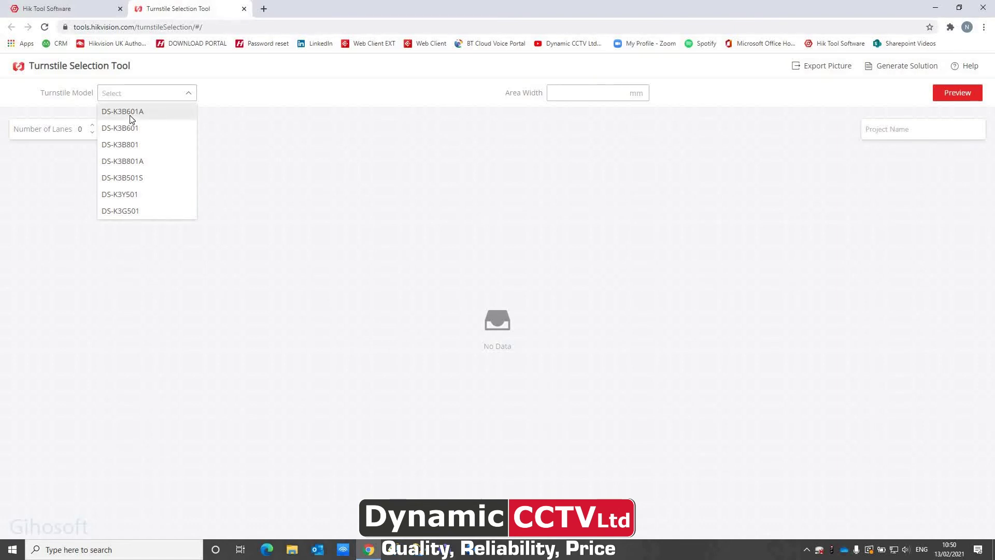
left_click(131, 118)
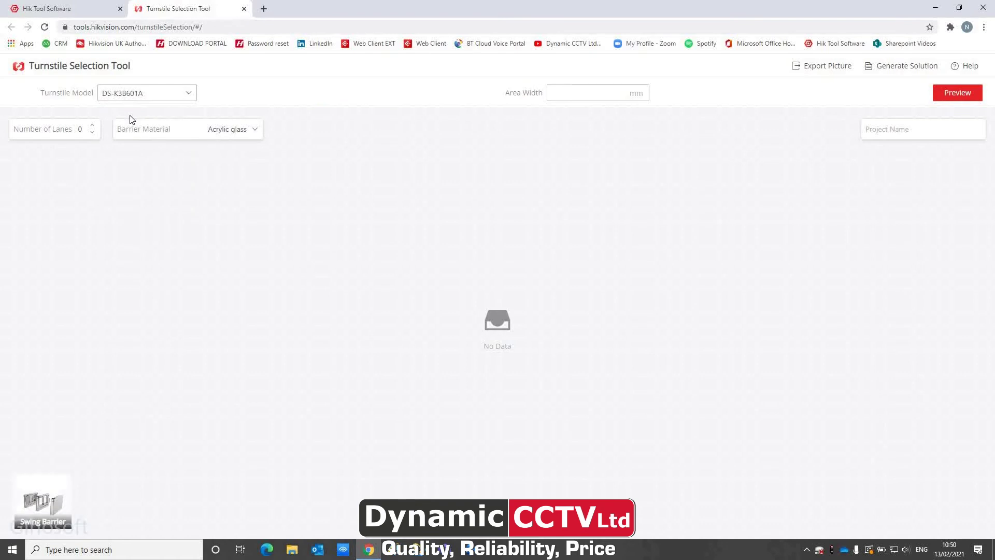
left_click(94, 127)
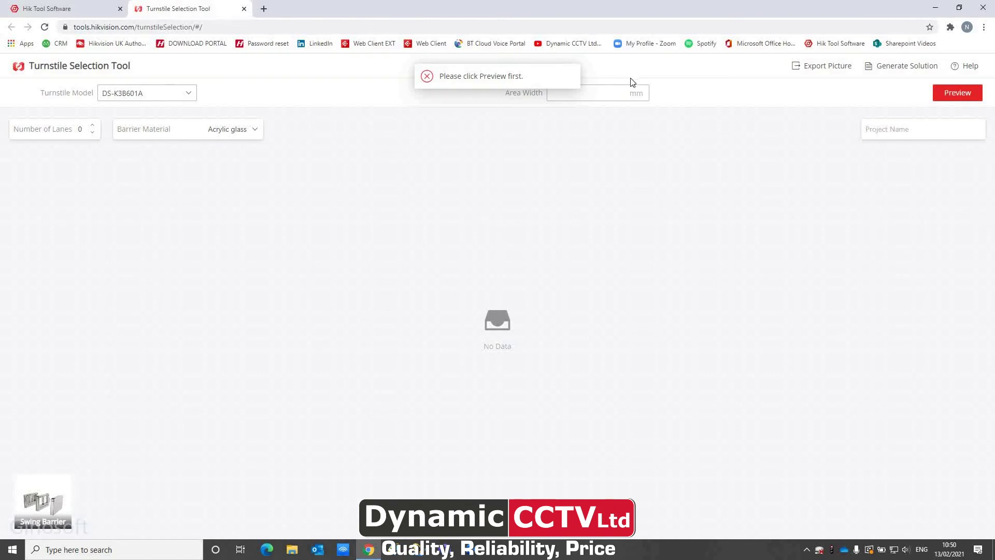
left_click(606, 98)
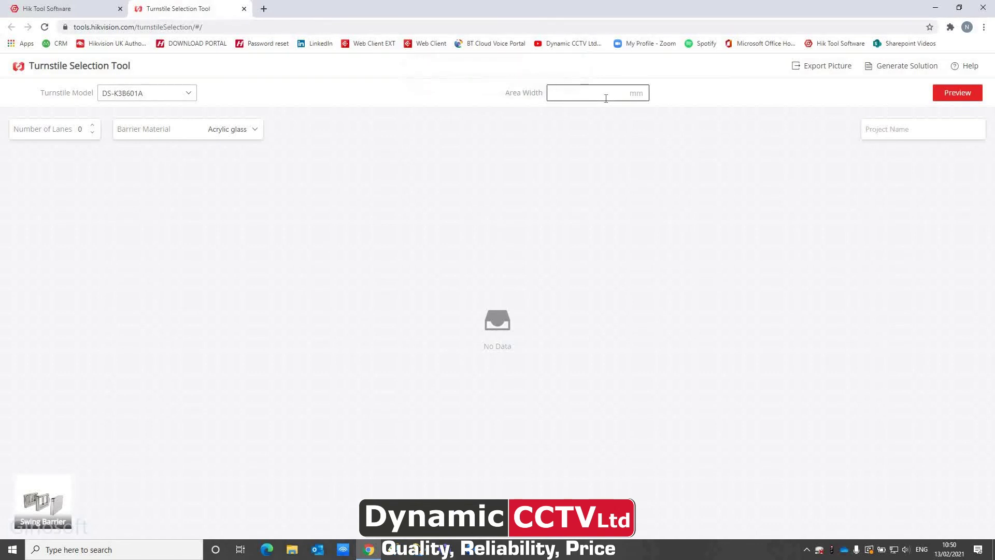
type("2000")
left_click(949, 95)
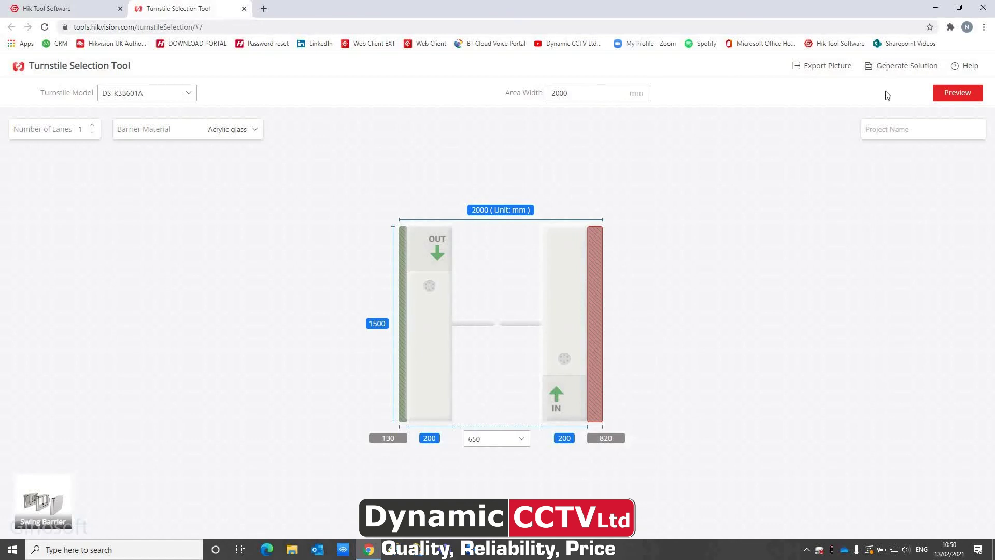
Generate the turnstile solution under the project name "Dynamic Turnstile" and export it
left_click(910, 73)
left_click(800, 117)
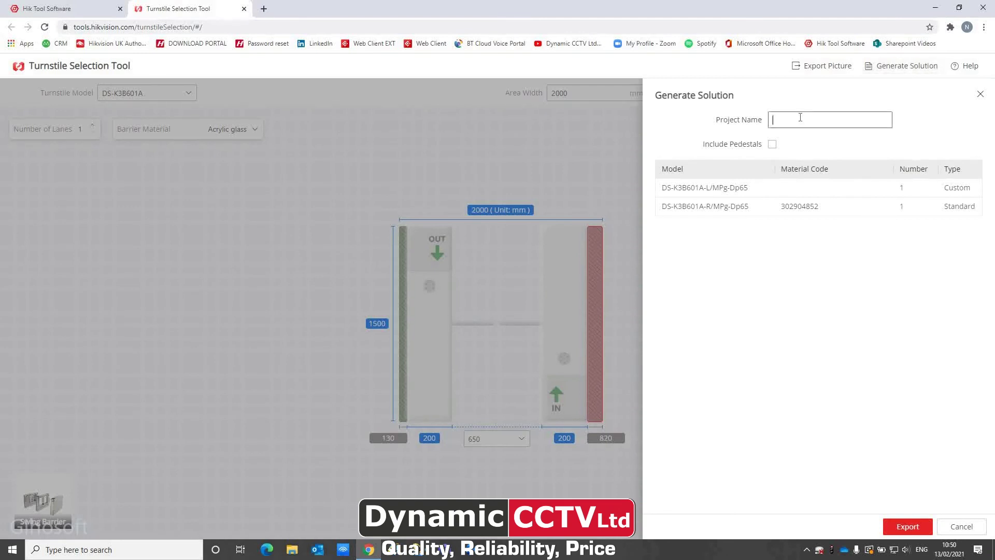
type("Dynamic Turnstile")
left_click(903, 526)
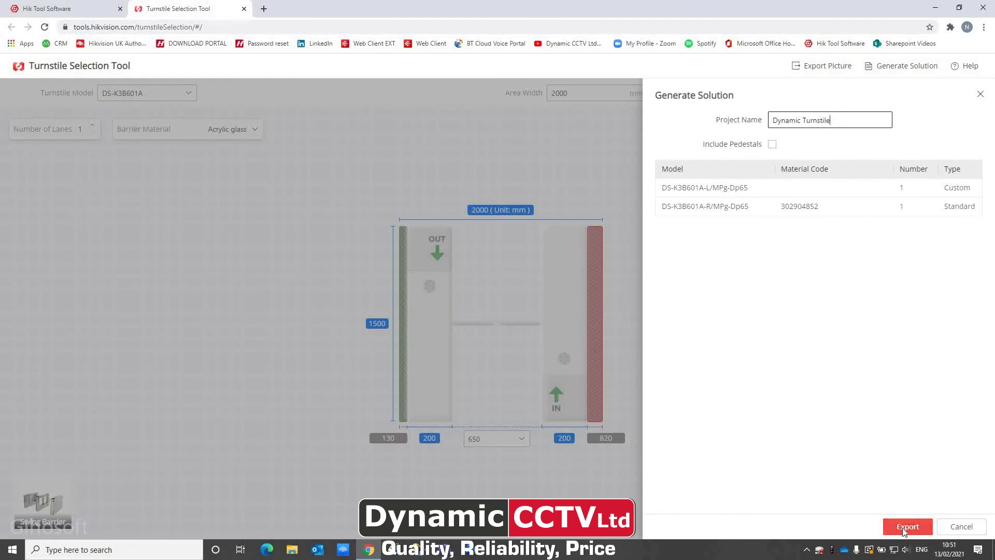
left_click(904, 527)
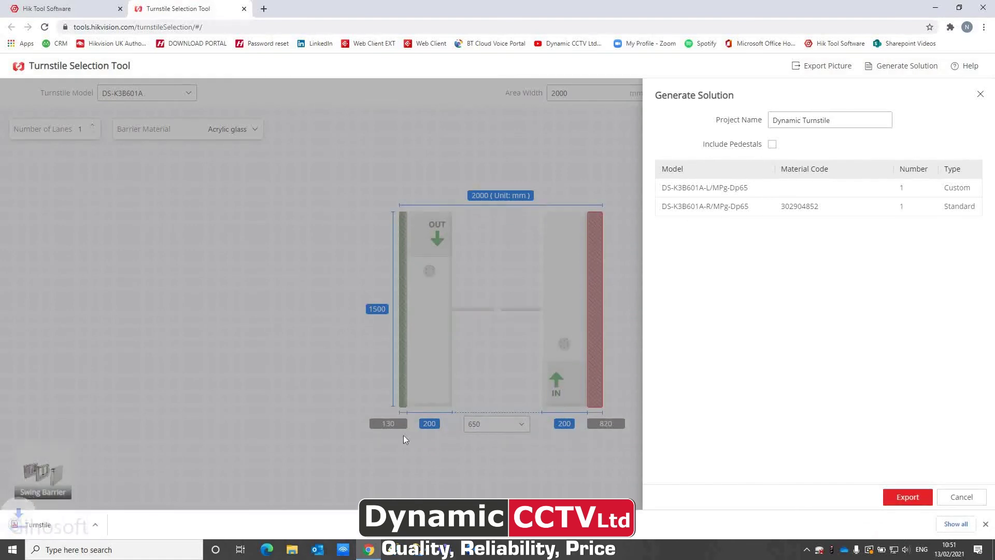
Open the exported turnstile solution PDF, review its layout and model table pages, and close it
left_click(56, 528)
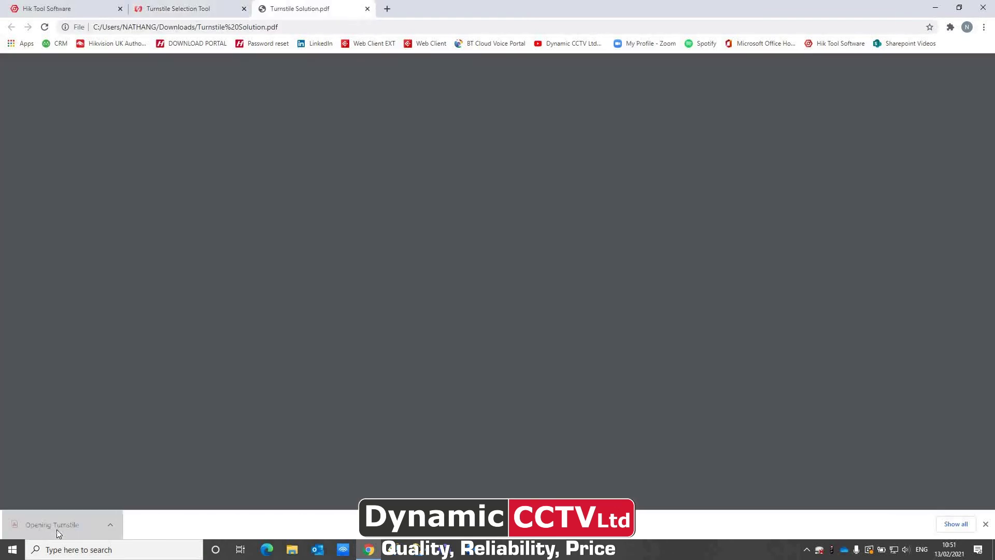
scroll(286, 386, "down", 15)
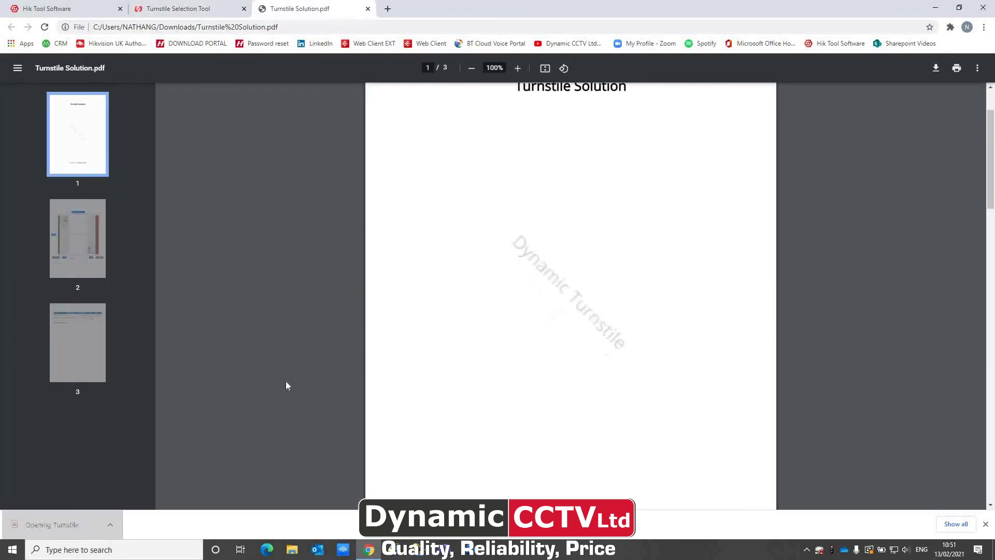
scroll(287, 386, "down", 7)
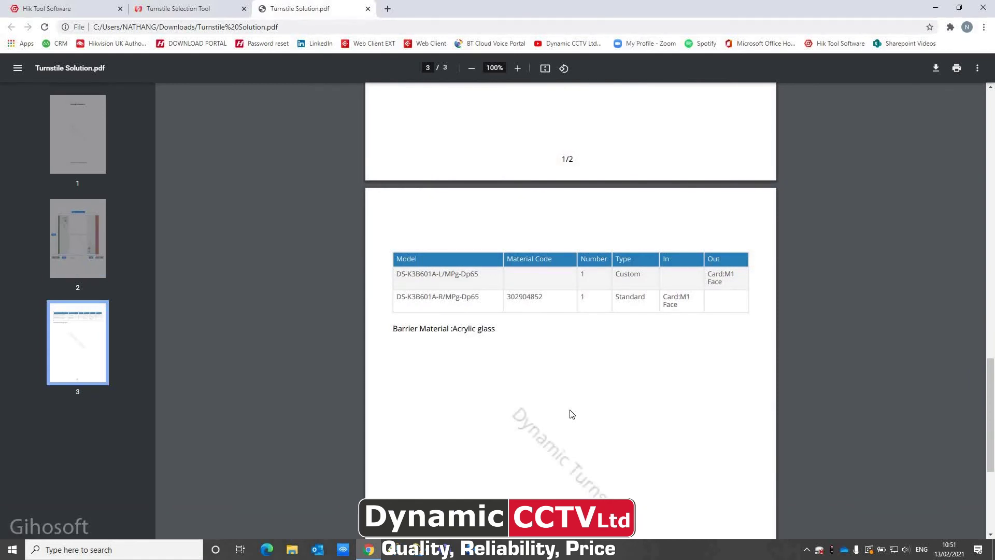
left_click(368, 8)
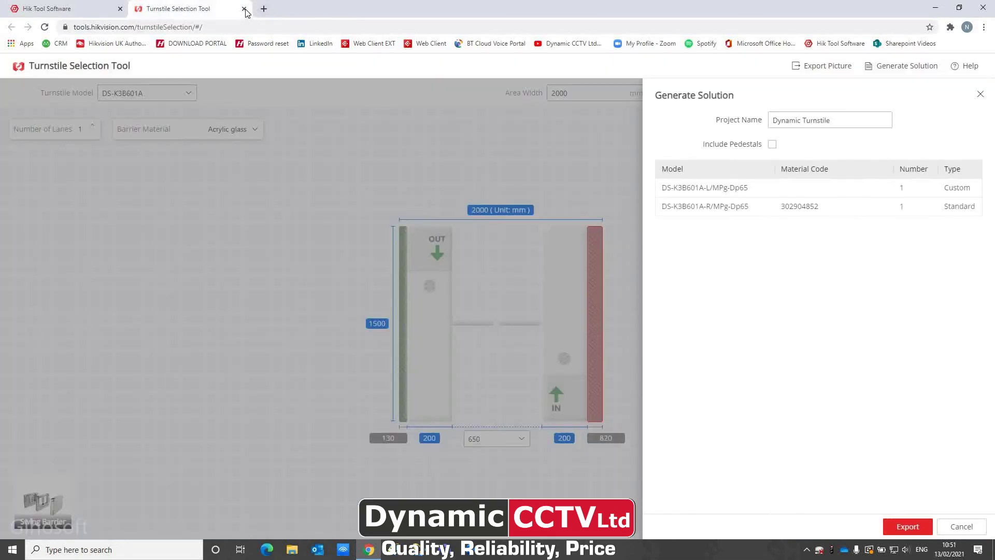
Leave the turnstile tool, open the LED Selection Tool, and set the region to UK
left_click(243, 9)
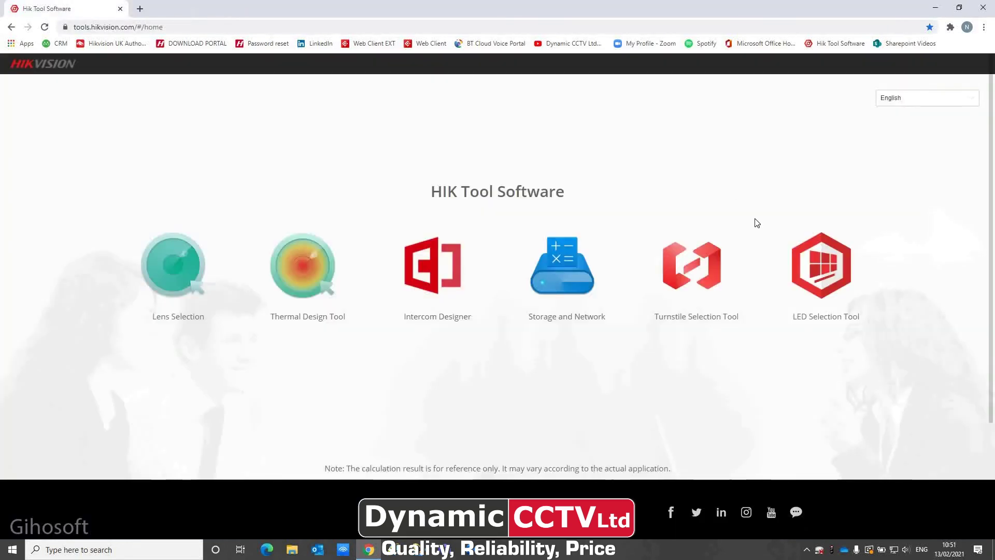
left_click(827, 270)
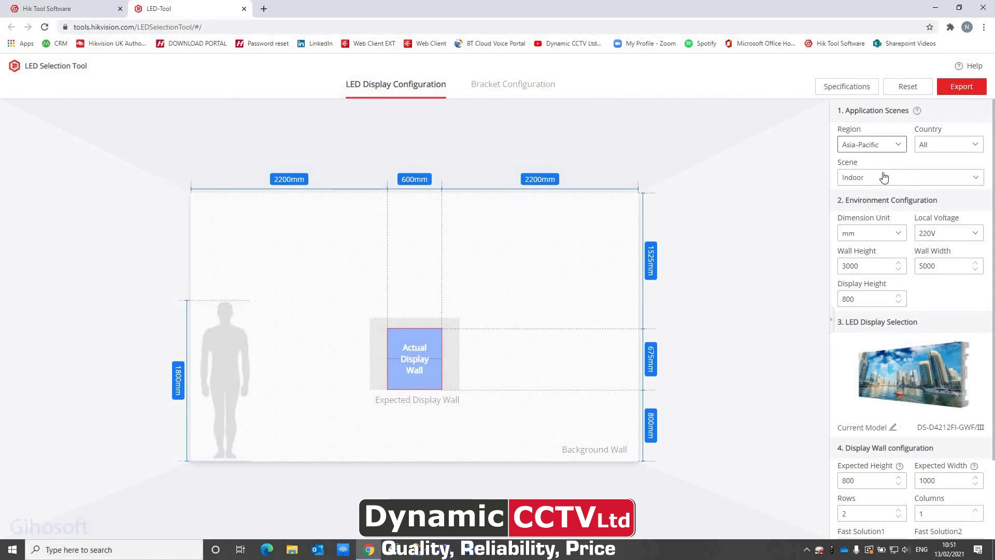
left_click(871, 145)
left_click(848, 201)
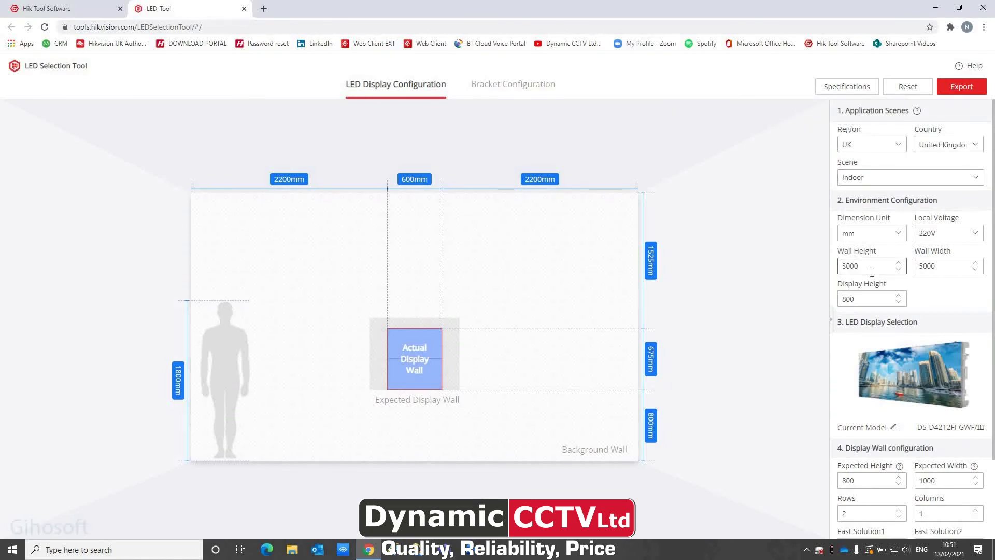
Set the background wall to 4000 mm high and 6000 mm wide
scroll(872, 273, "down", 1)
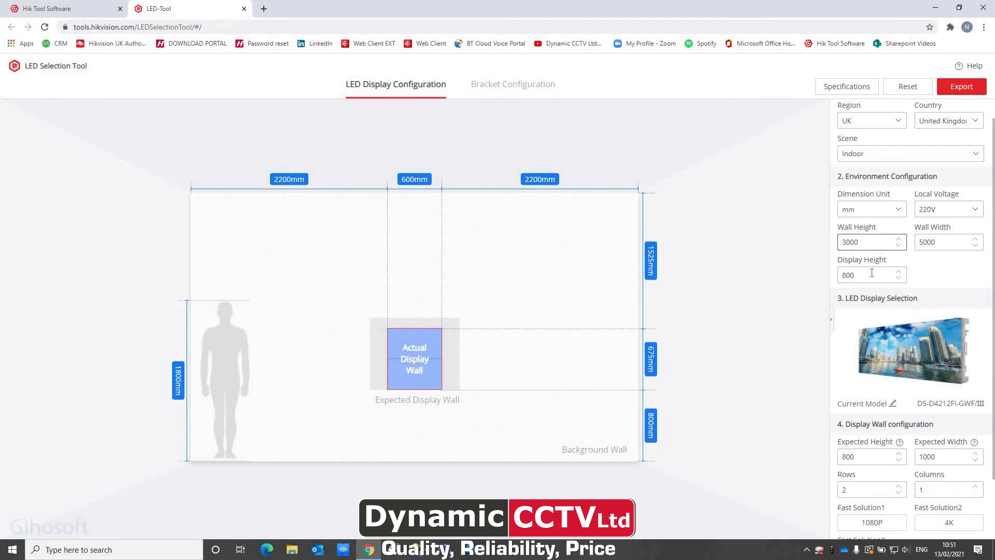
left_click_drag(881, 247, 826, 257)
type("4000")
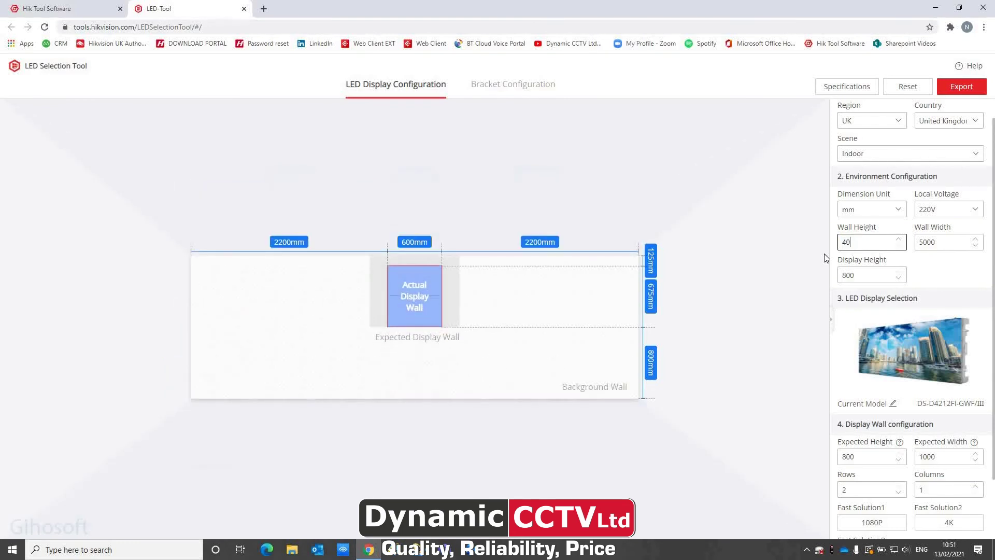
left_click(950, 239)
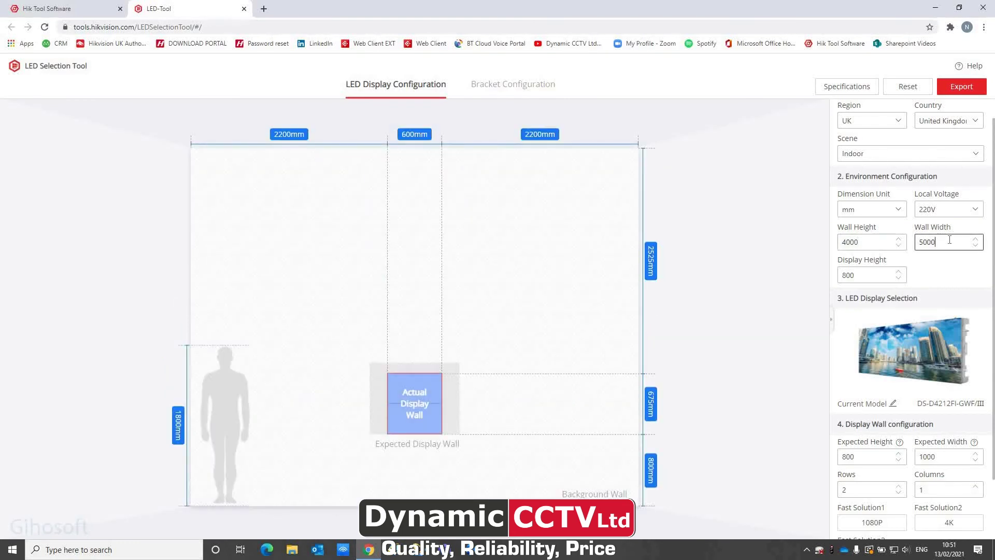
key("BackSpace")
key("BackSpace")
key("BackSpace")
key("BackSpace")
type("6000")
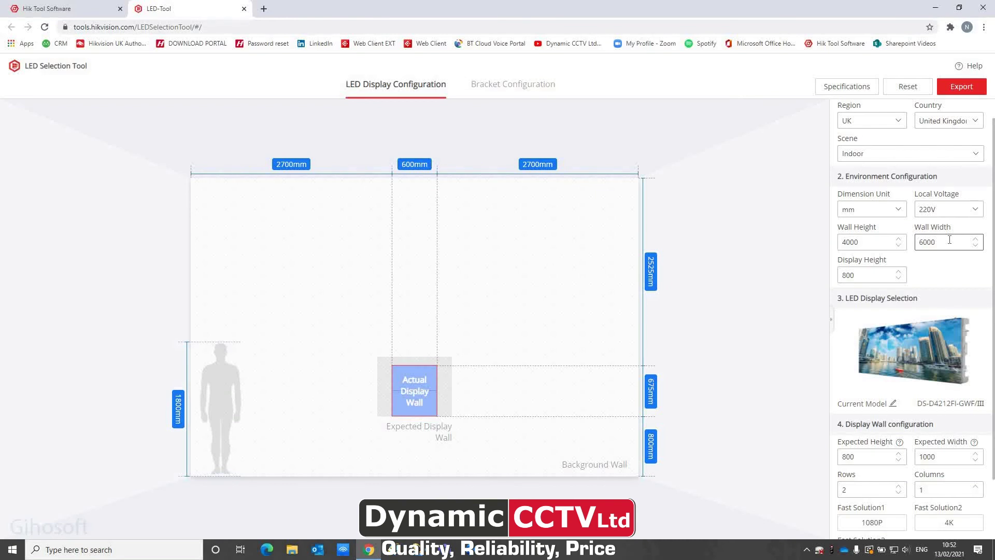
Set the display height above the floor to 1000 mm
left_click(685, 334)
left_click_drag(866, 282, 836, 284)
type("100")
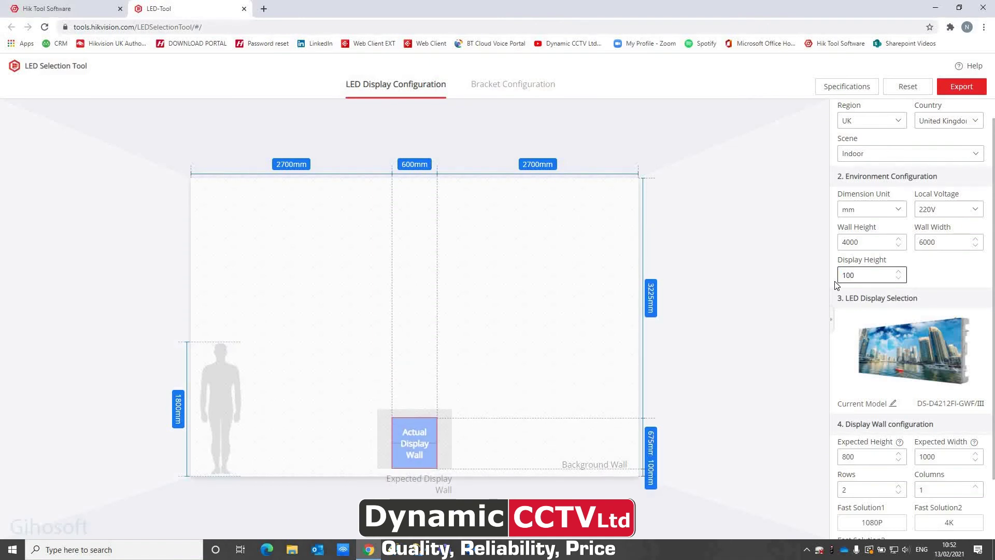
type("0")
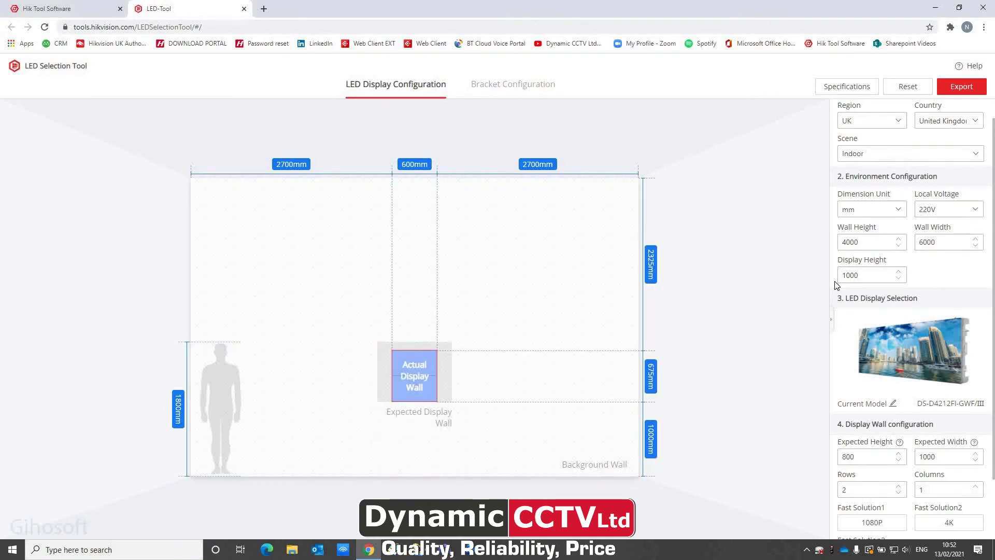
Change the LED display model to DS-D4209FI-MWF/III from the 42 Series
scroll(836, 285, "down", 2)
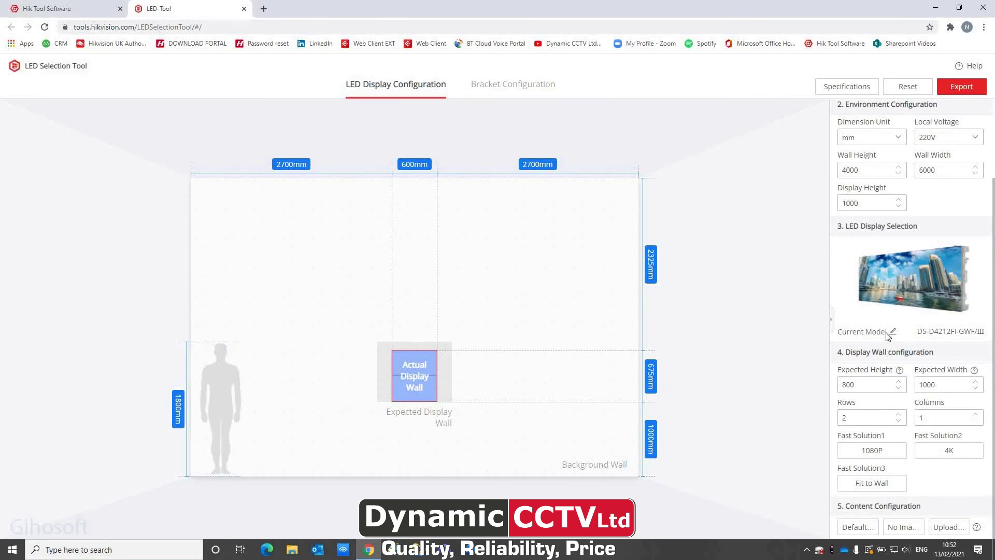
left_click(891, 332)
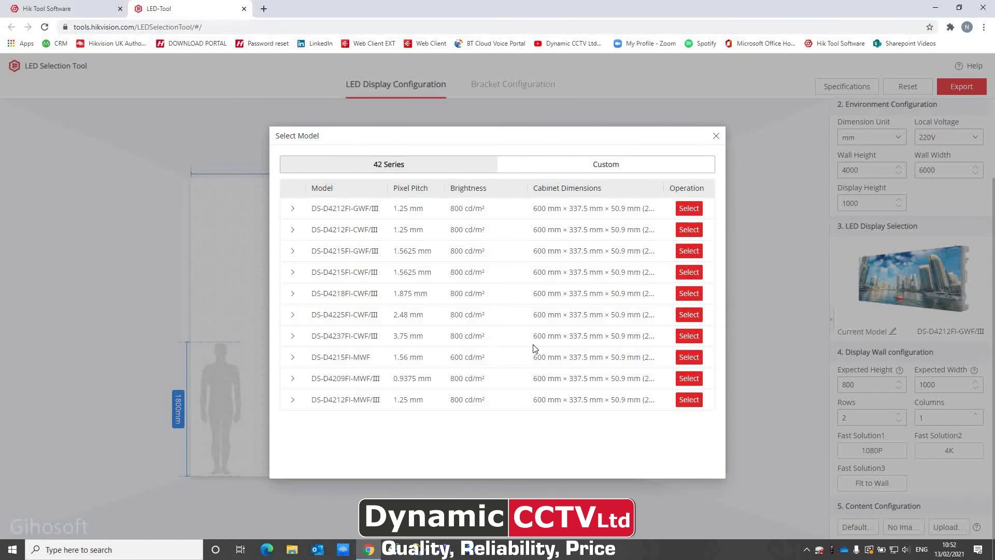
left_click(696, 375)
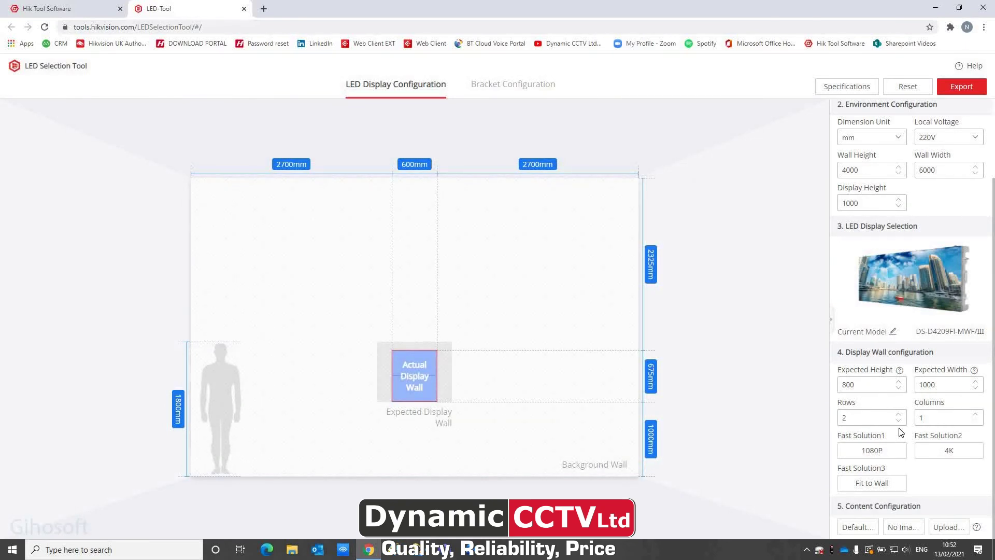
Set the LED display wall to 4 rows and 3 columns
left_click(883, 421)
left_click(899, 415)
left_click(899, 414)
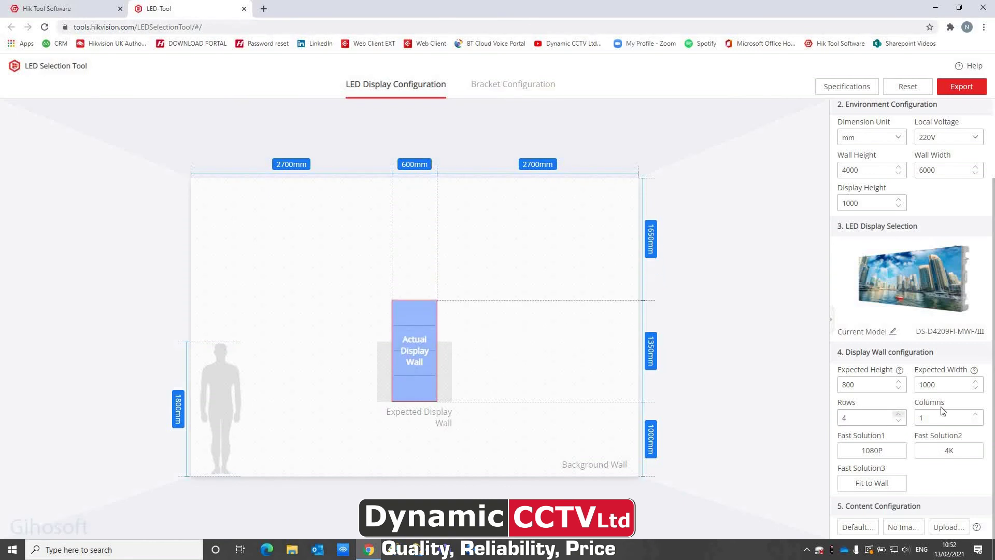
left_click(976, 415)
left_click(976, 415)
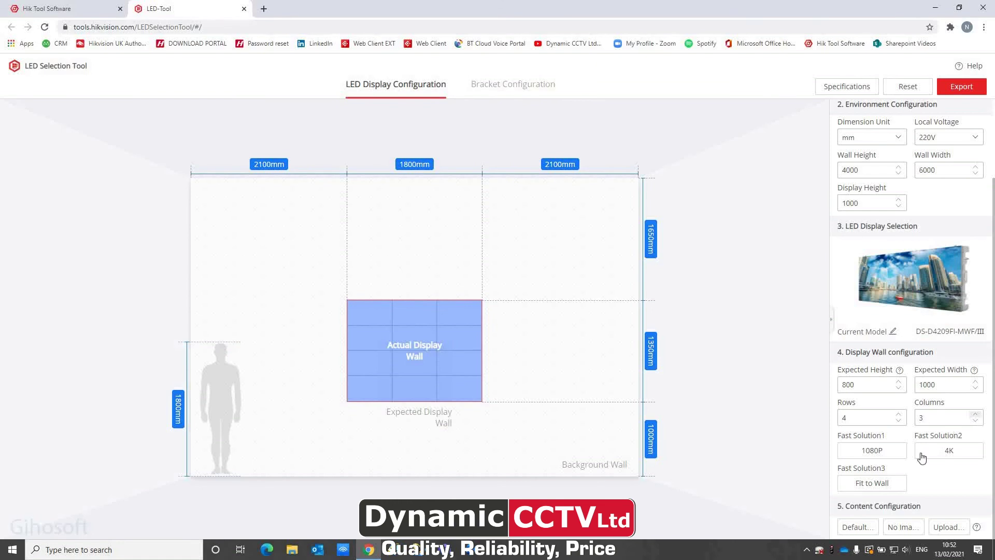
Fit the LED display to the wall with the default image as its content, and export the solution
left_click(871, 487)
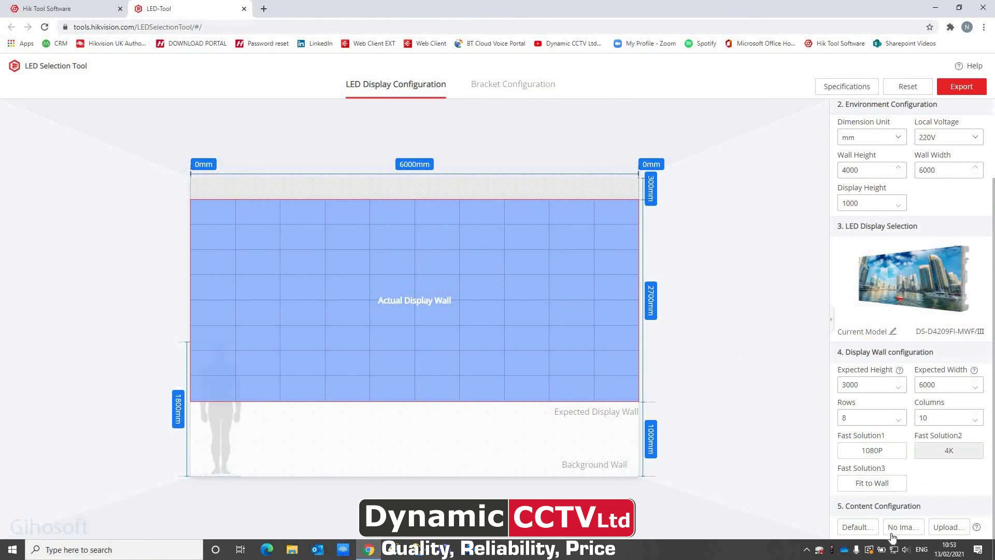
left_click(859, 527)
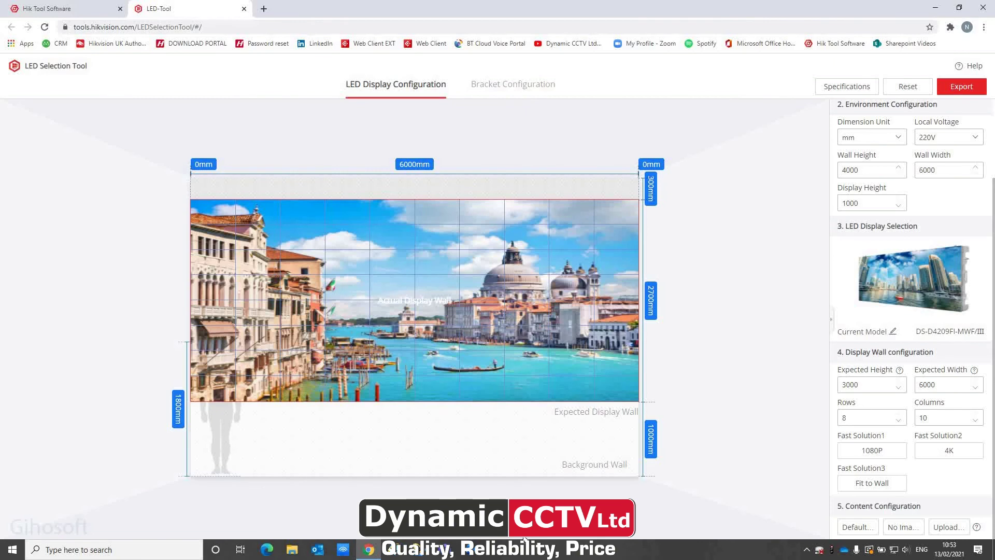
left_click(962, 86)
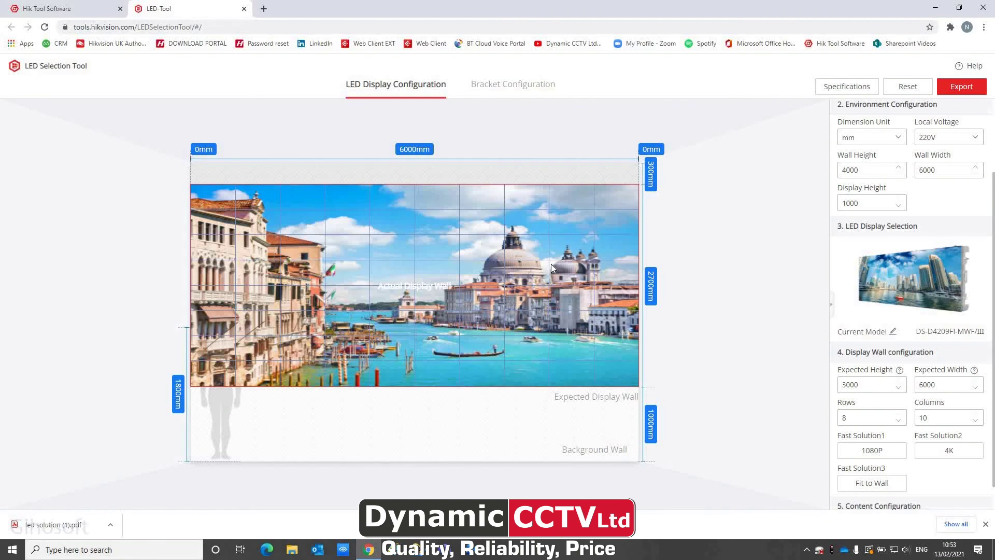
Open the exported led solution (1).pdf and review its equipment list, specifications, wall layout, cabinet drawings, load diagrams, topology and company pages
left_click(52, 521)
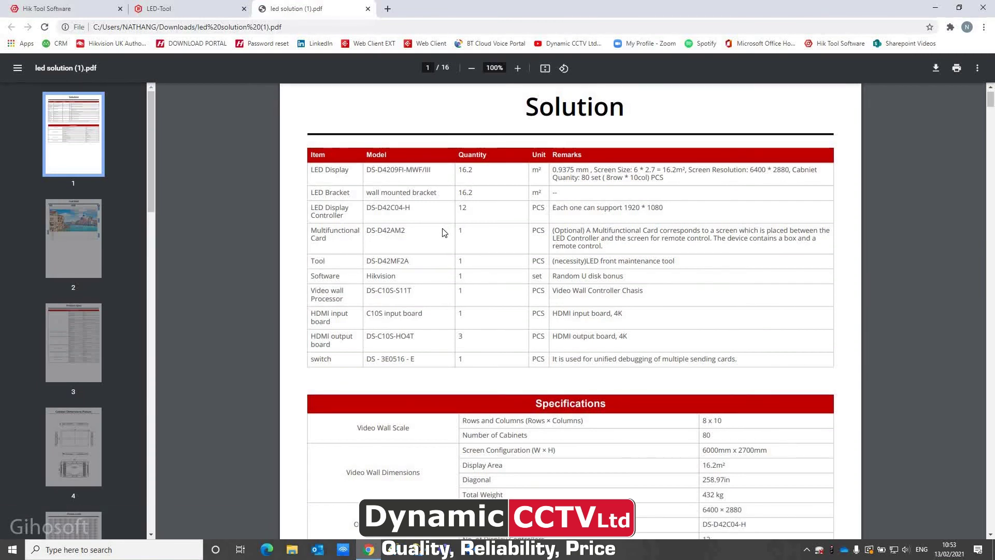
scroll(444, 231, "down", 2)
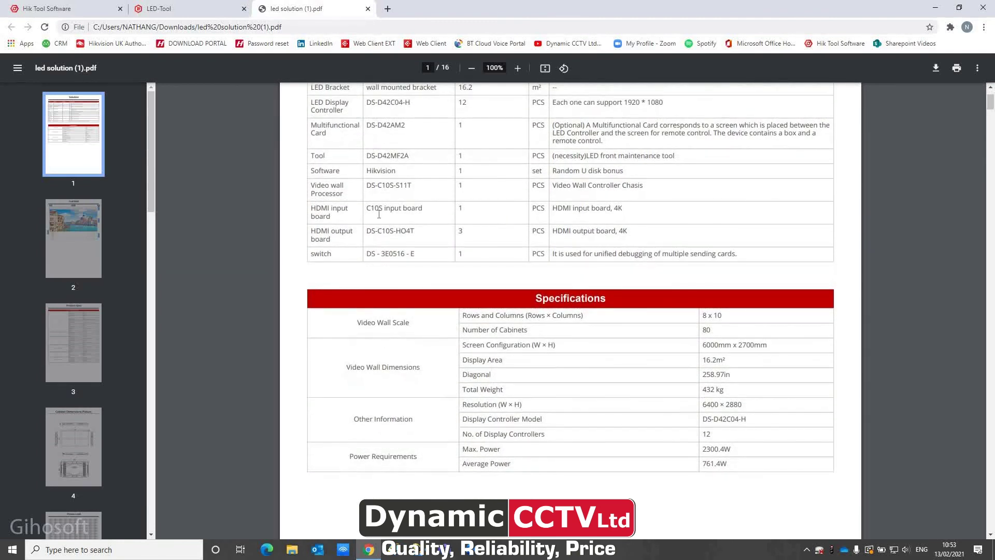
scroll(377, 260, "down", 6)
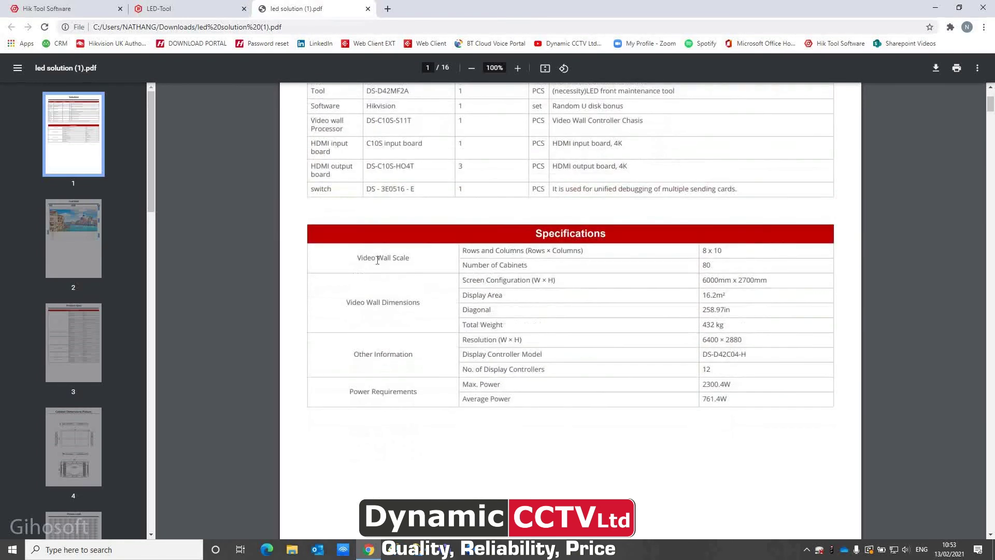
scroll(378, 260, "down", 8)
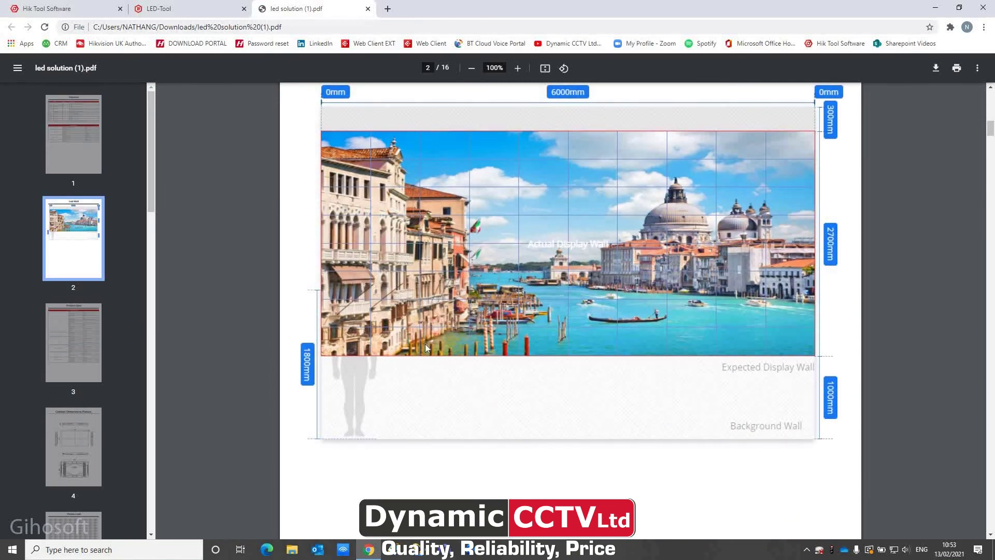
scroll(426, 344, "down", 8)
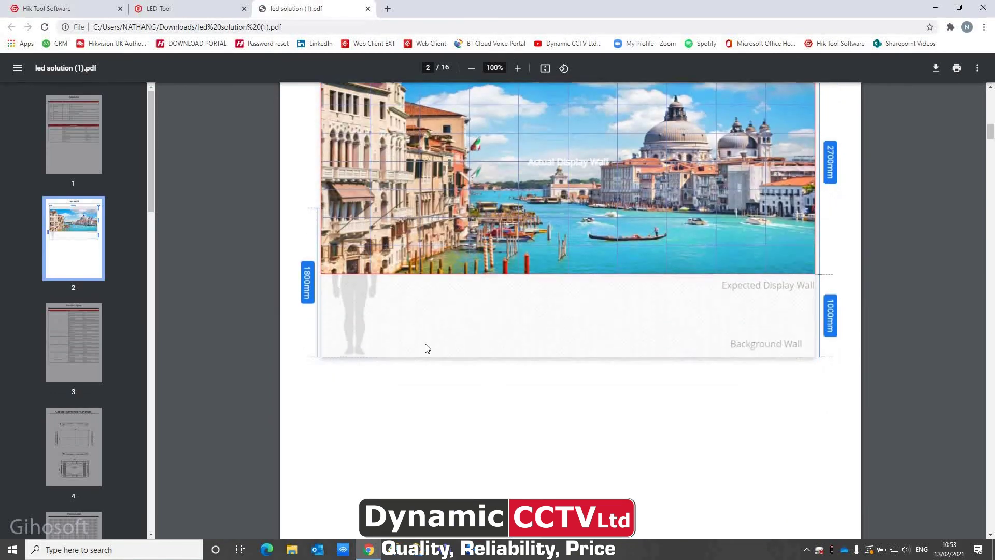
scroll(426, 345, "down", 17)
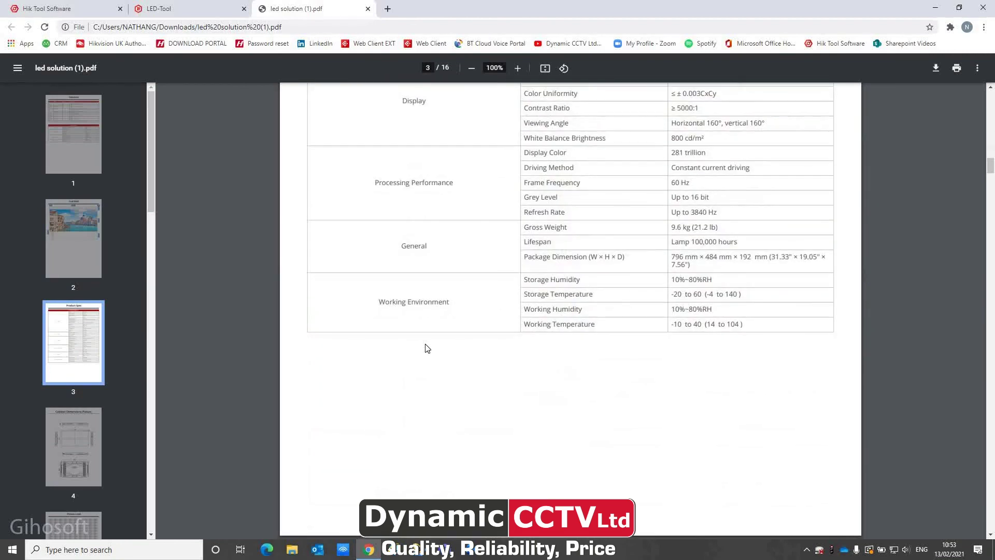
scroll(427, 349, "down", 17)
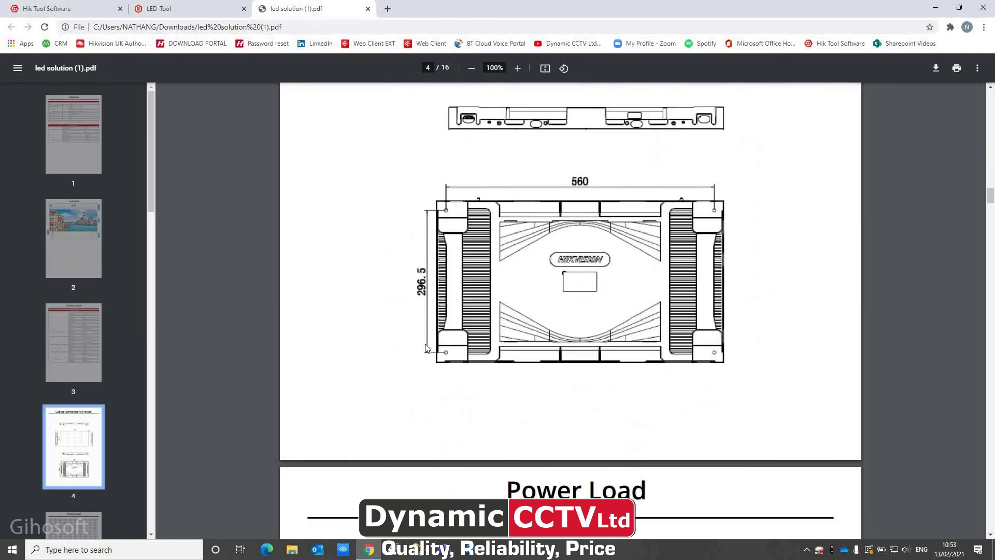
scroll(427, 348, "down", 20)
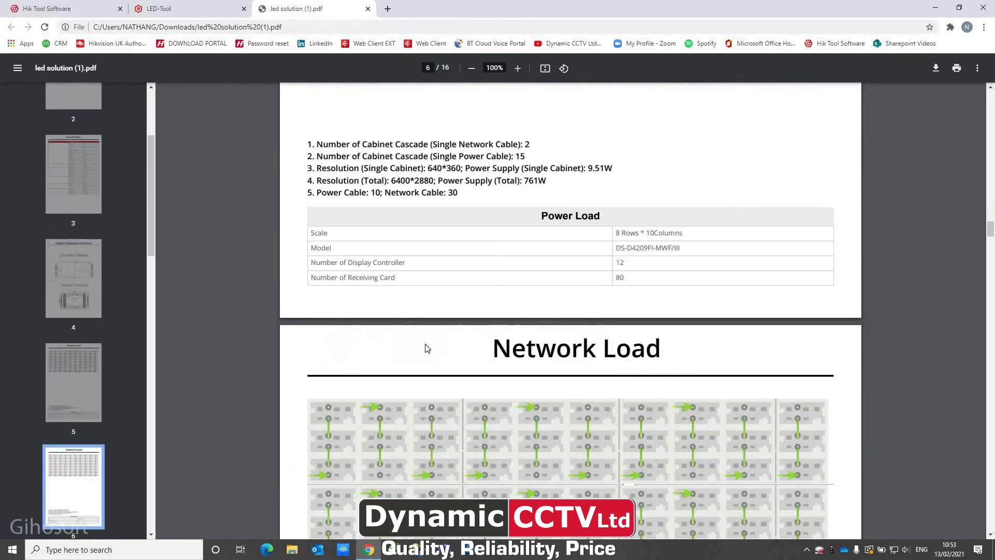
scroll(426, 348, "down", 20)
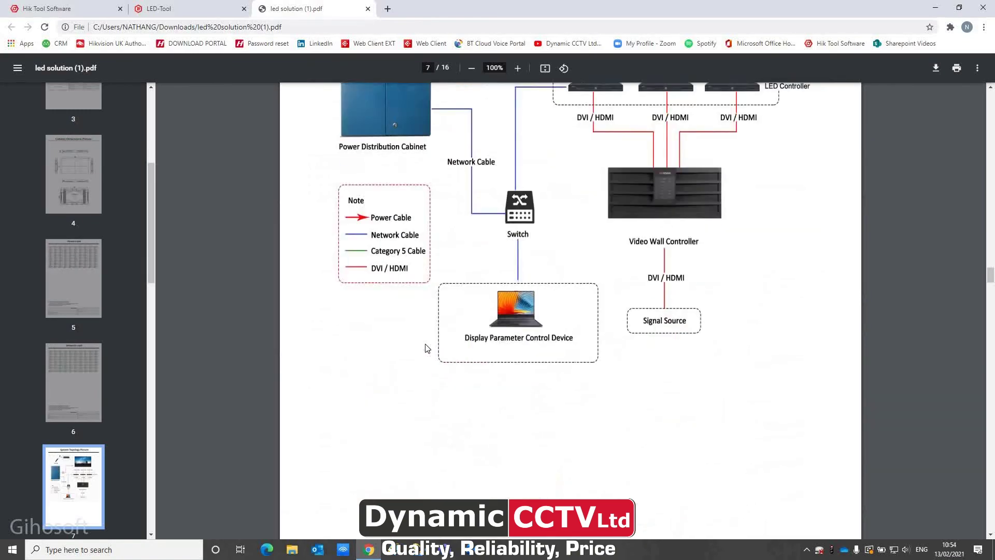
scroll(427, 348, "down", 20)
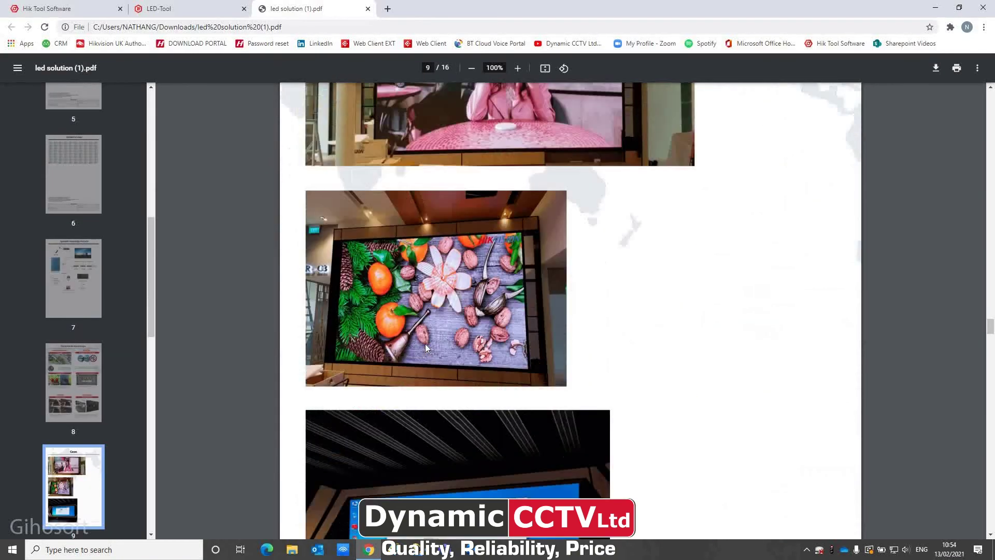
scroll(425, 347, "down", 20)
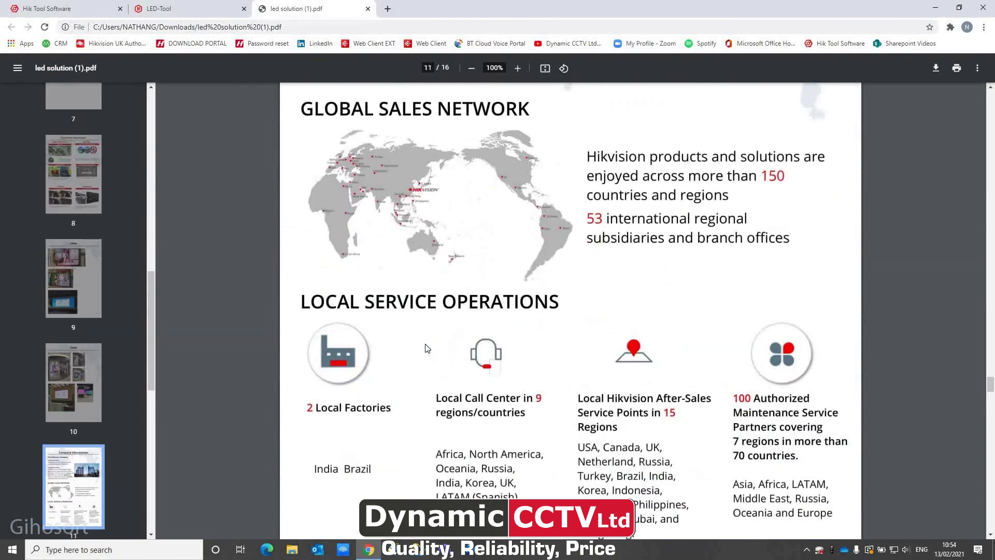
scroll(427, 347, "down", 20)
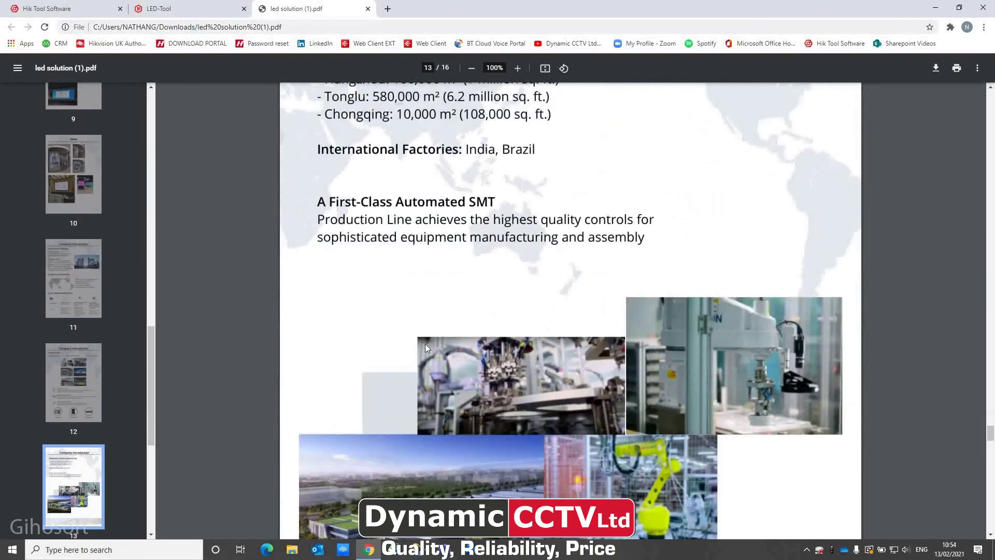
scroll(427, 348, "down", 7)
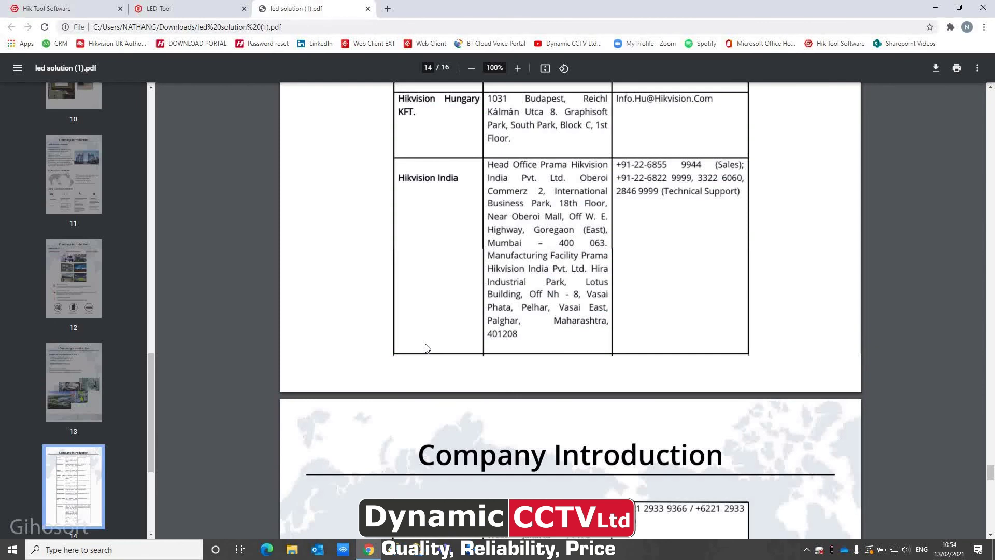
Close the exported LED solution PDF and the LED Selection Tool to return to the HIK Tool Software home page
middle_click(265, 11)
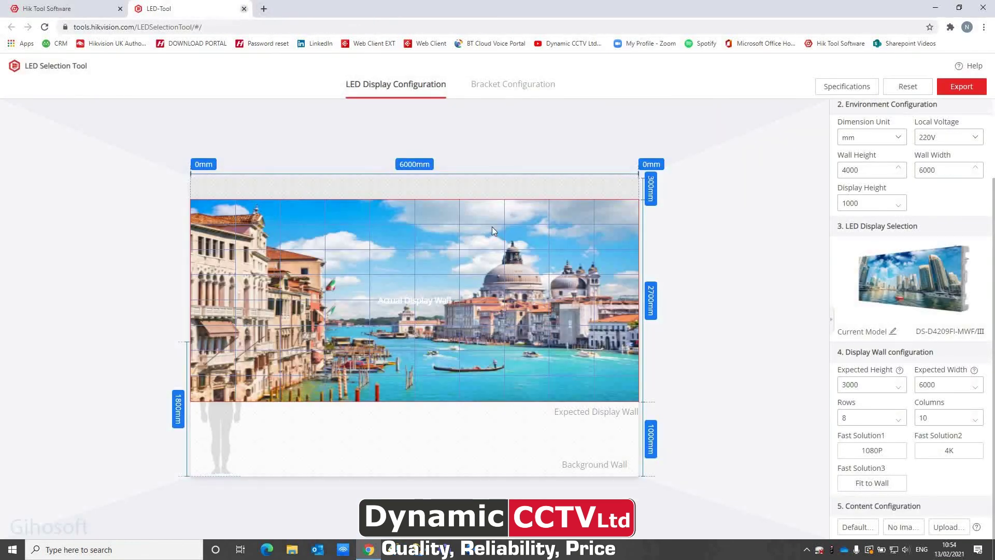
key("ctrl+w")
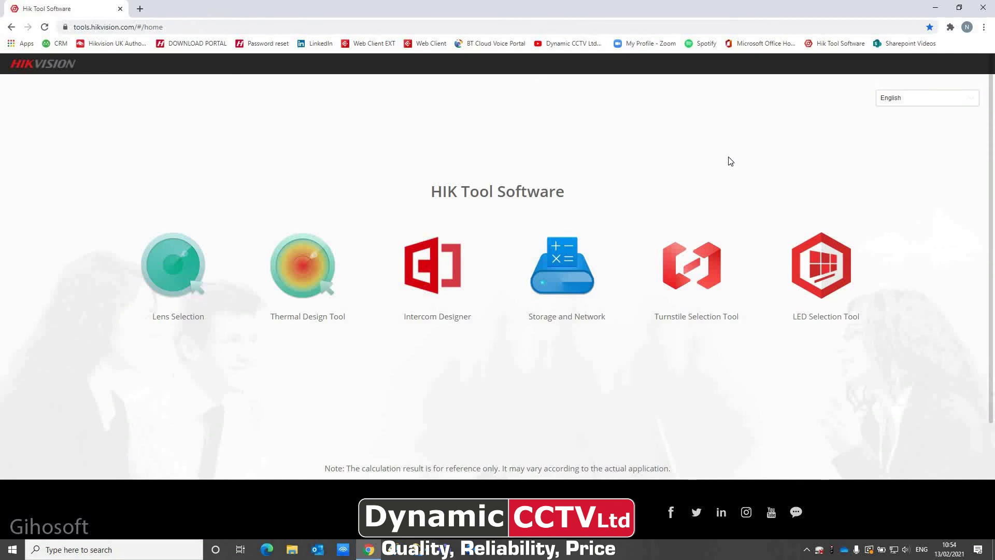